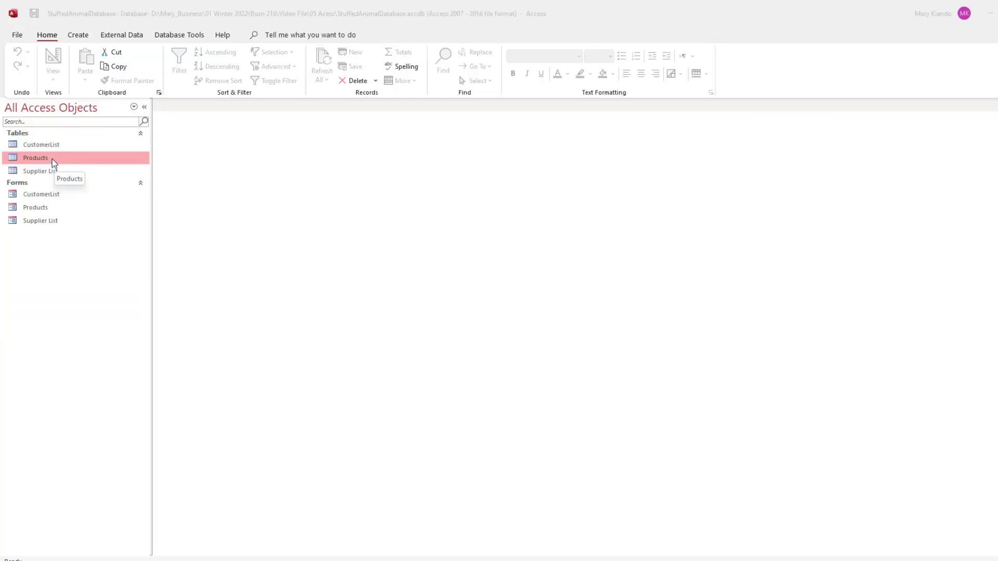
- Open the Products table and widen the Product Description column to fit its contents
double_click(52, 158)
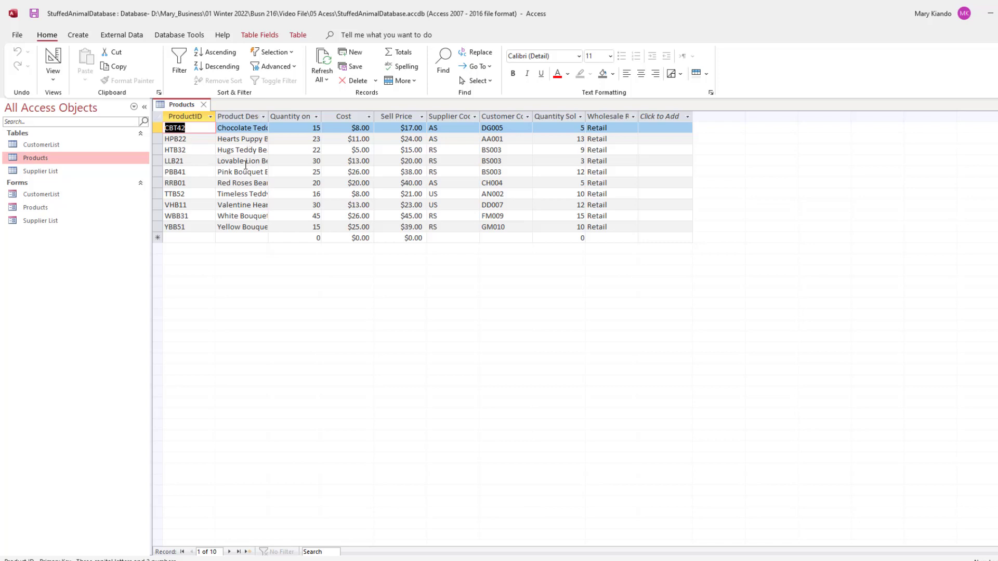
left_click_drag(269, 117, 276, 116)
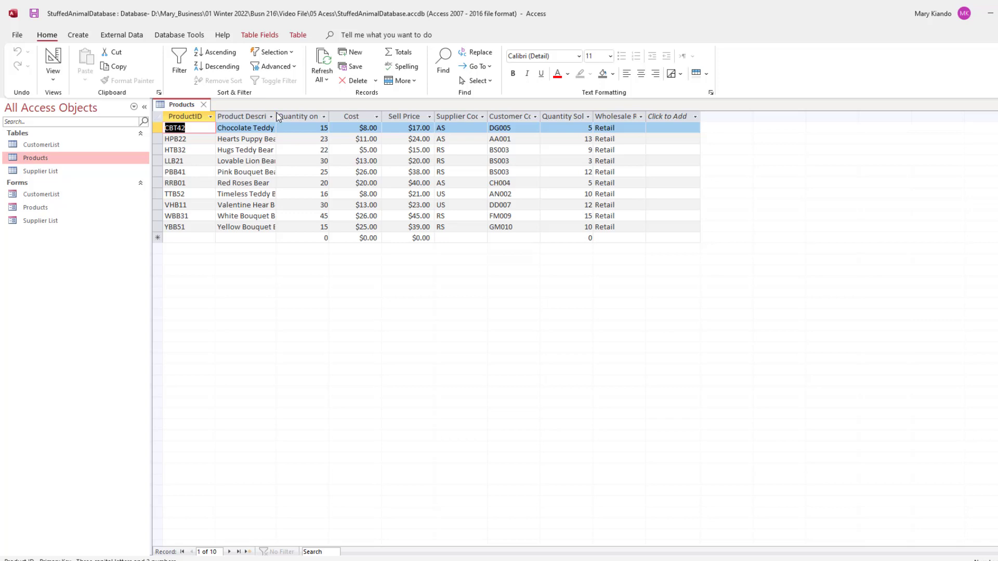
left_click_drag(276, 111, 281, 112)
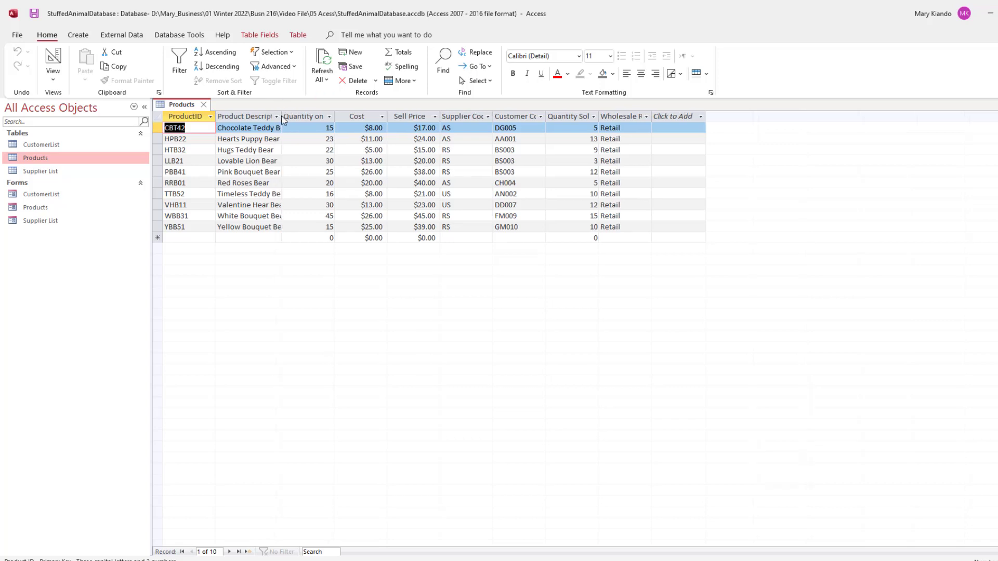
double_click(282, 117)
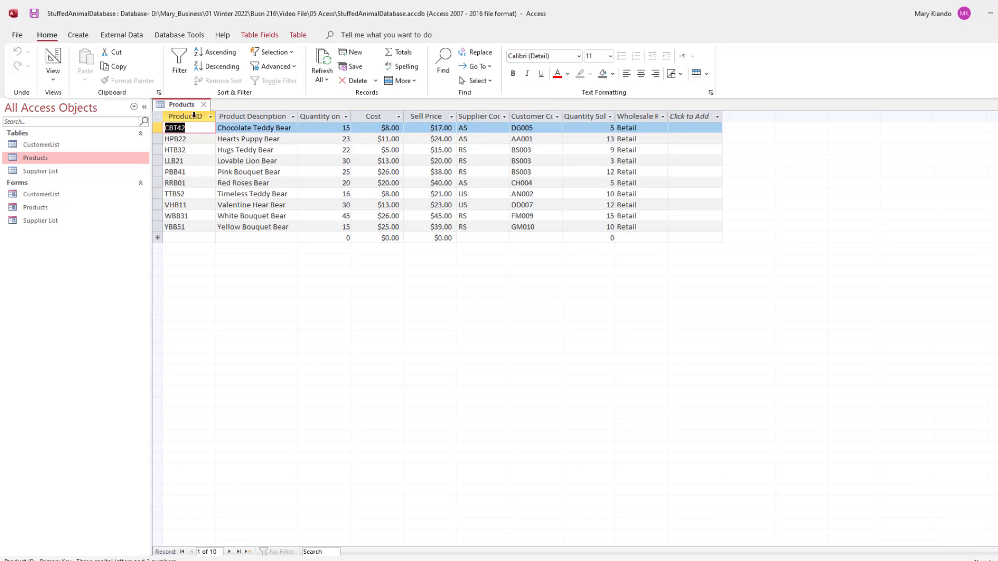
- Fit all columns of the Products table, from ProductID to Wholesale Retail, to their contents, then save and close the table
left_click_drag(194, 115, 639, 115)
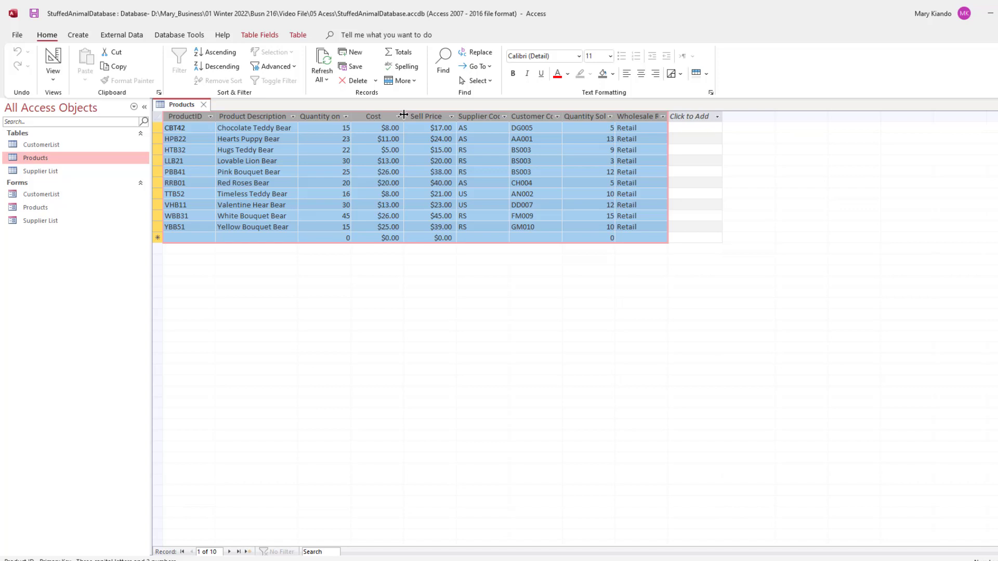
double_click(403, 114)
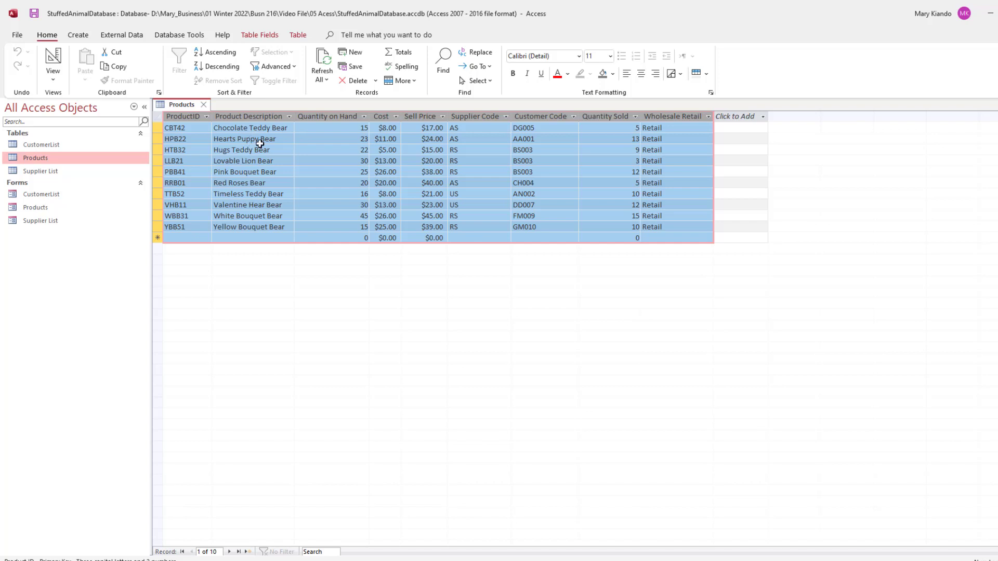
key("ctrl+s")
left_click(203, 106)
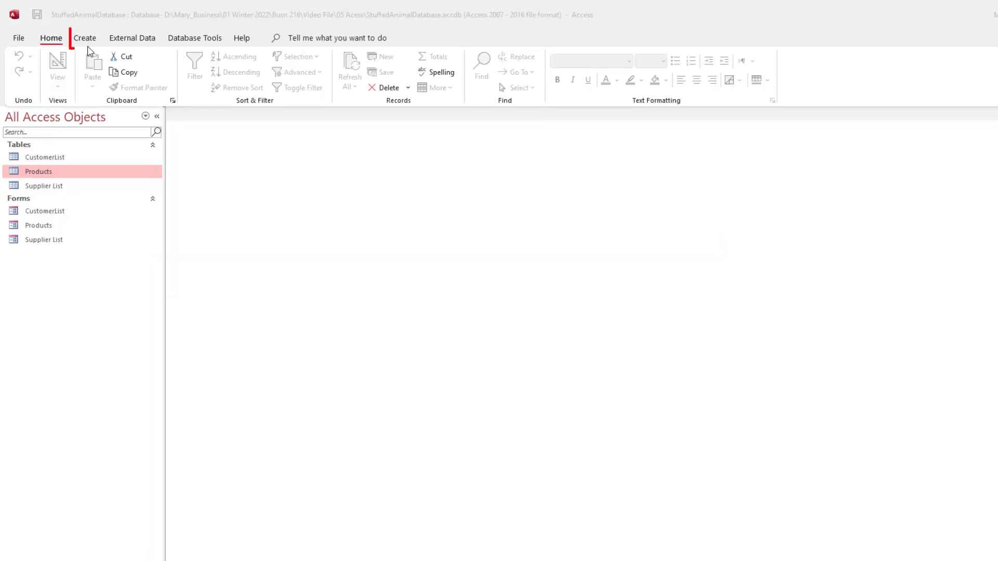
- Create a query in Design view based on the Products table and enlarge its field list to show every field
left_click(89, 41)
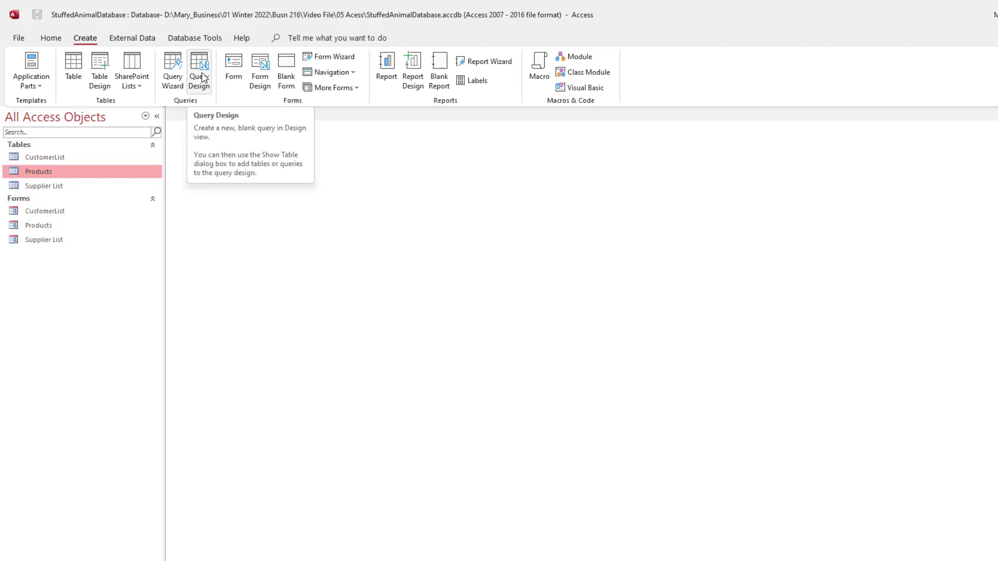
left_click(203, 78)
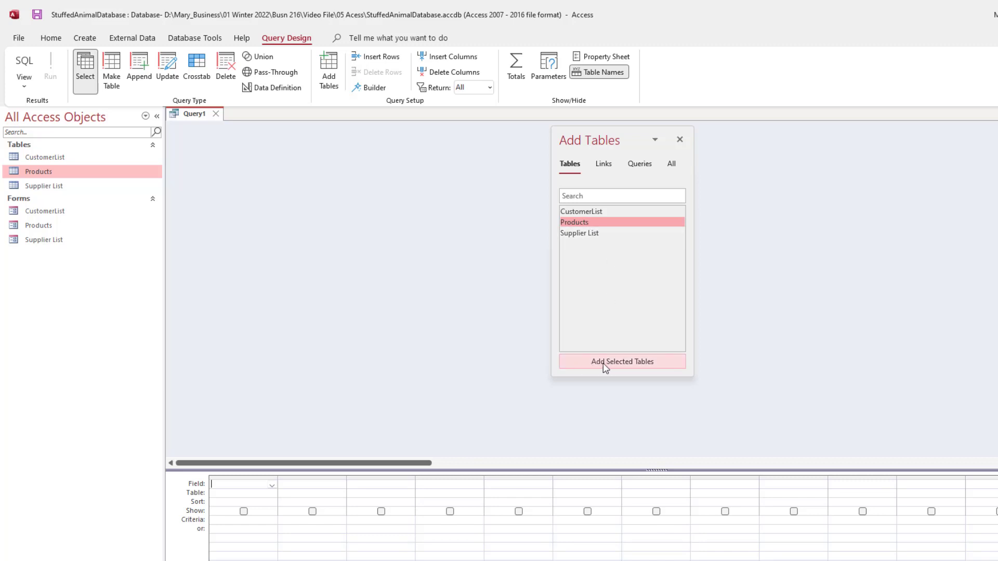
double_click(579, 222)
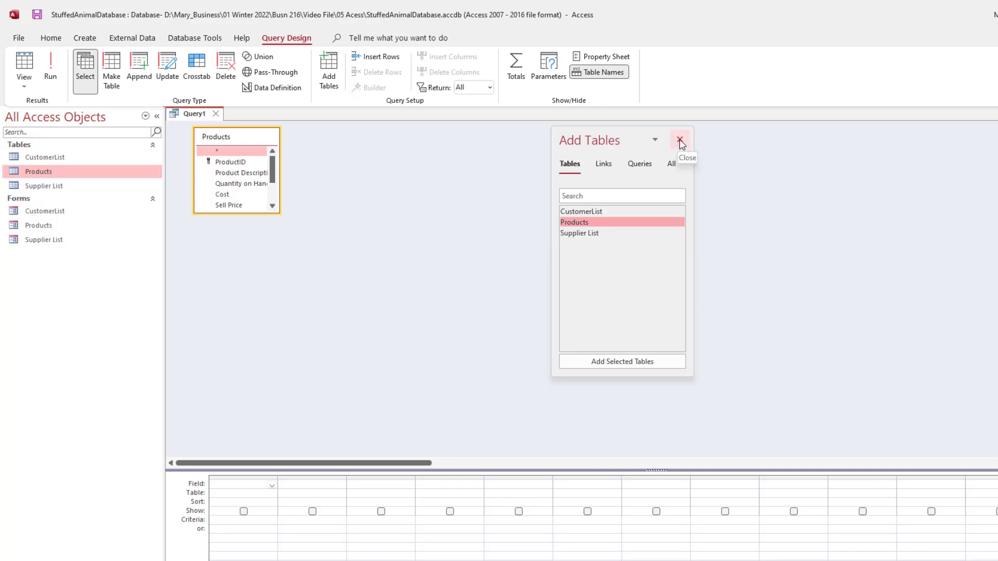
left_click(680, 140)
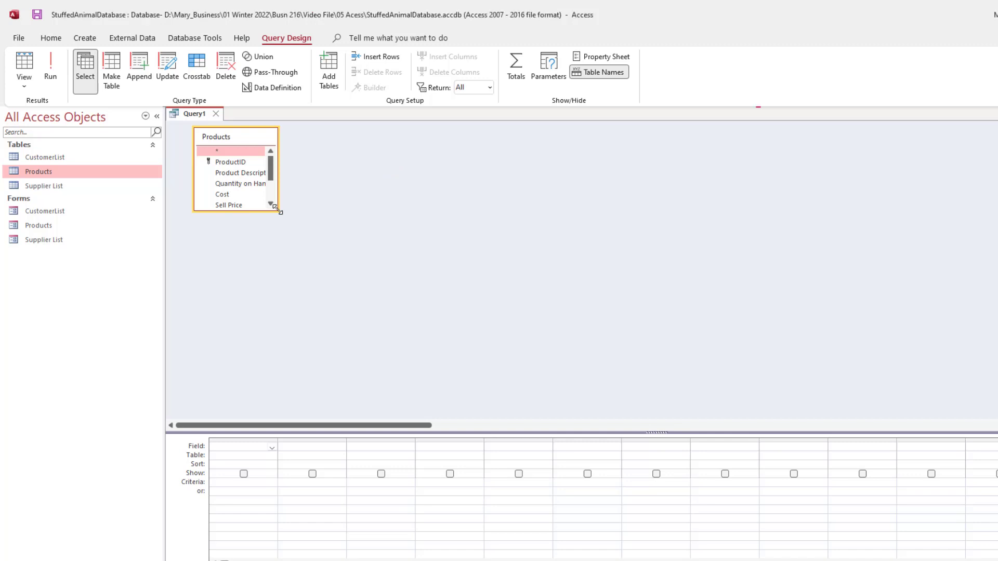
left_click_drag(277, 208, 285, 263)
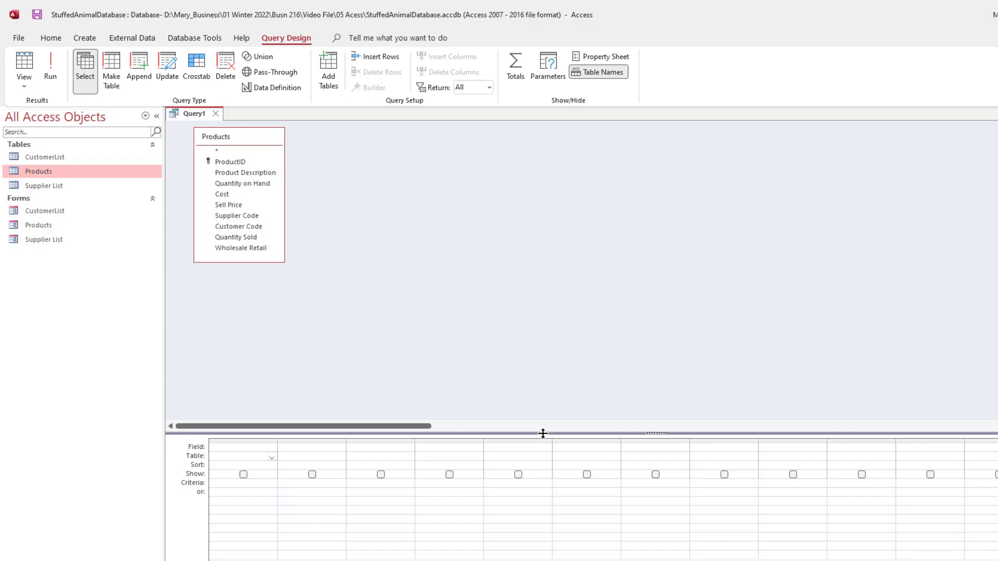
left_click_drag(543, 433, 541, 293)
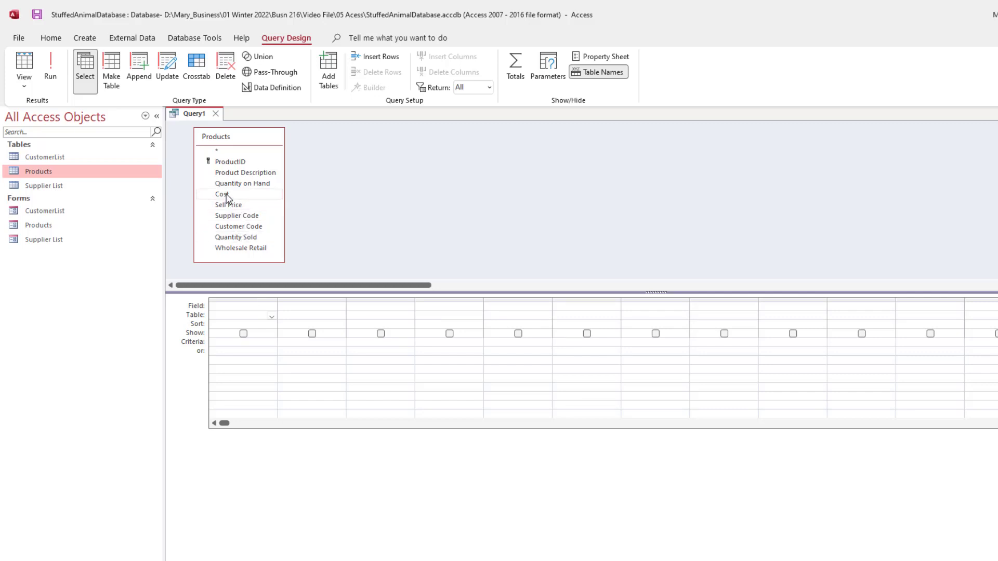
left_click_drag(227, 195, 229, 306)
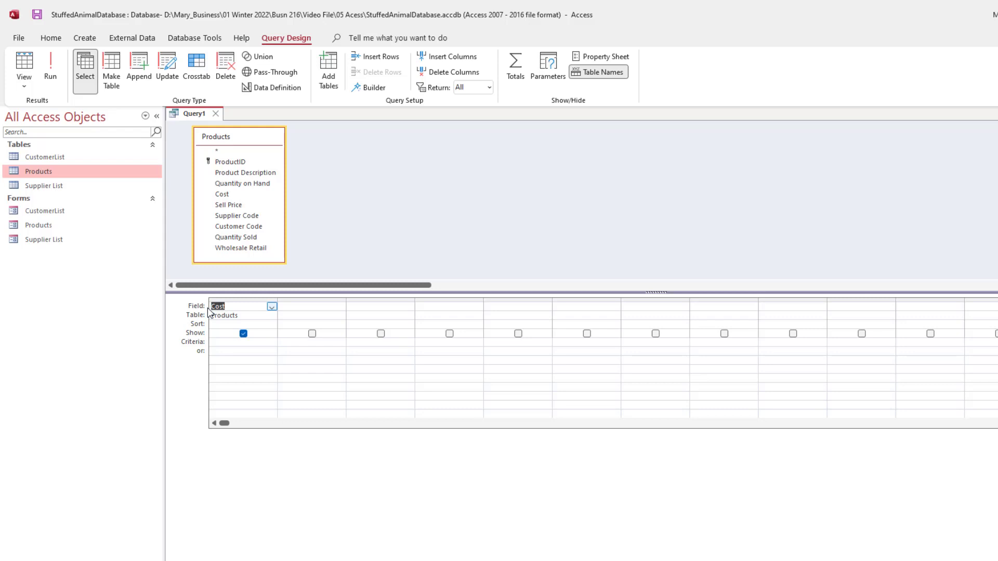
key("Delete")
left_click(242, 316)
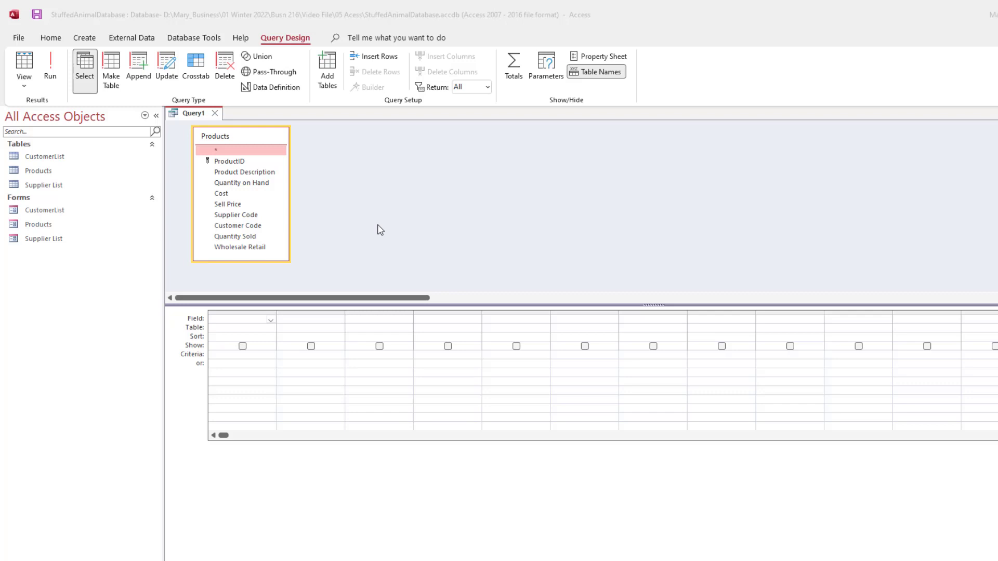
- Save the query under the name Product and Sell Price
key("ctrl+s")
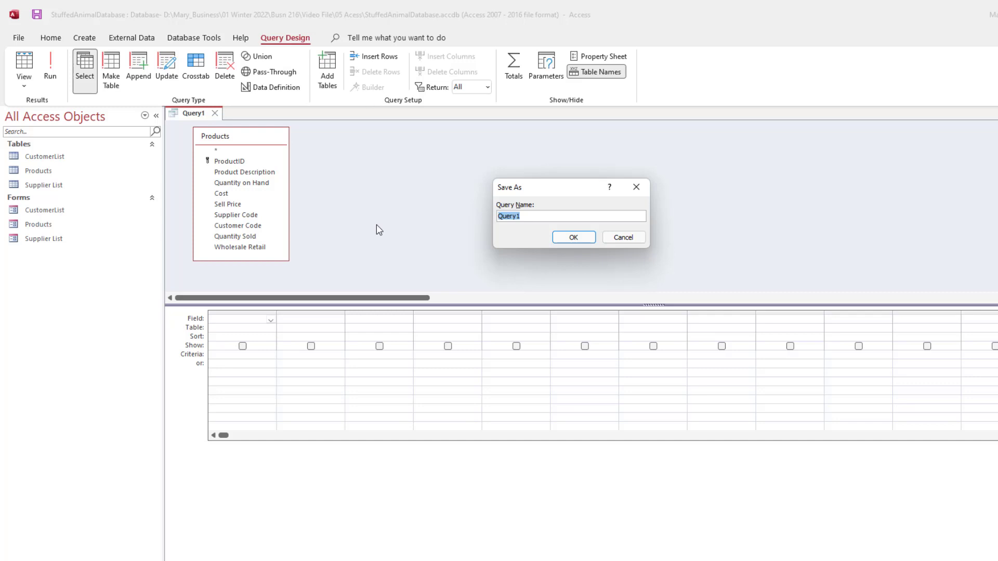
type("Product and Sell Price")
left_click(573, 237)
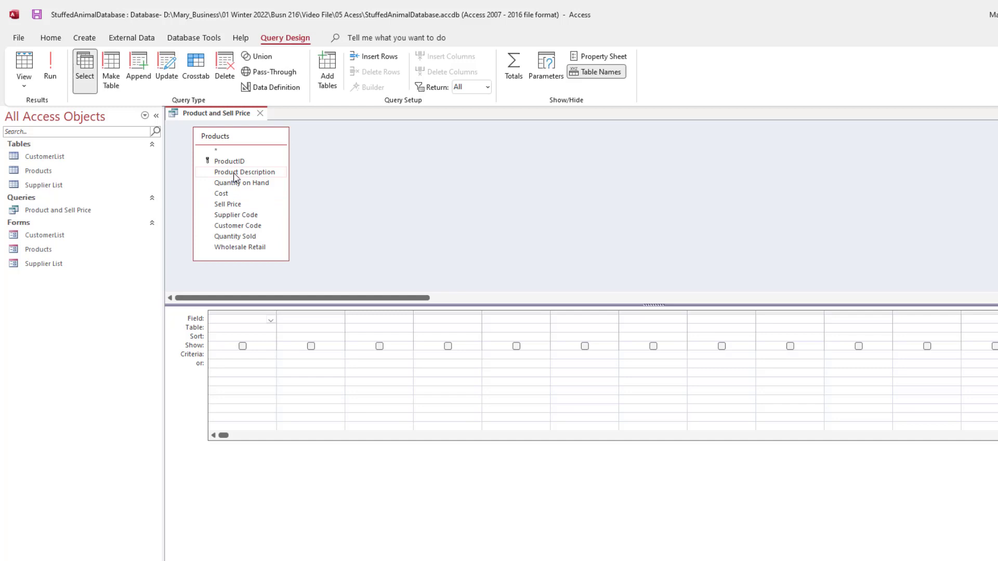
- Add the Product Description field to the query, preview its results, and add the Sell Price field in the design
left_click_drag(233, 173, 232, 321)
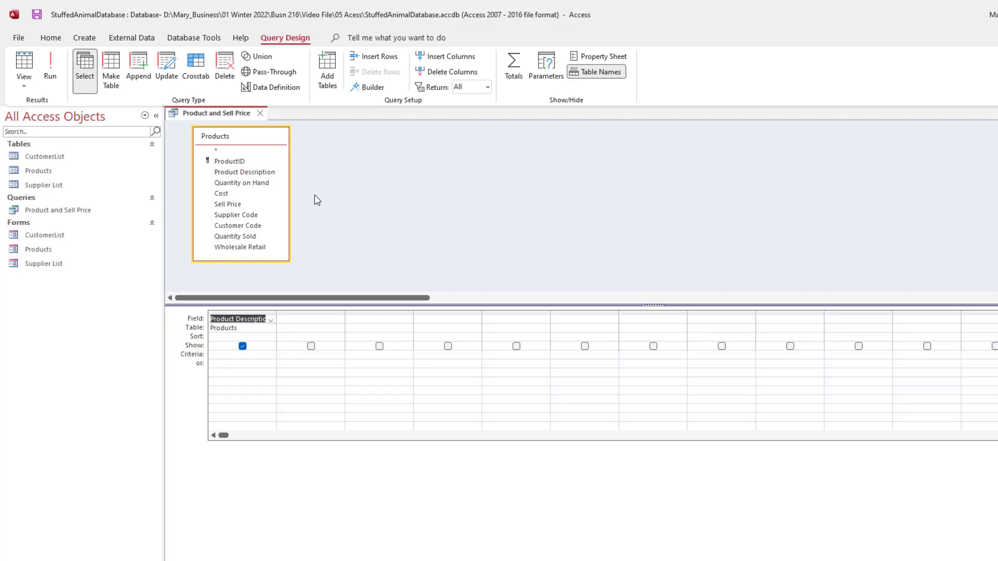
left_click(23, 66)
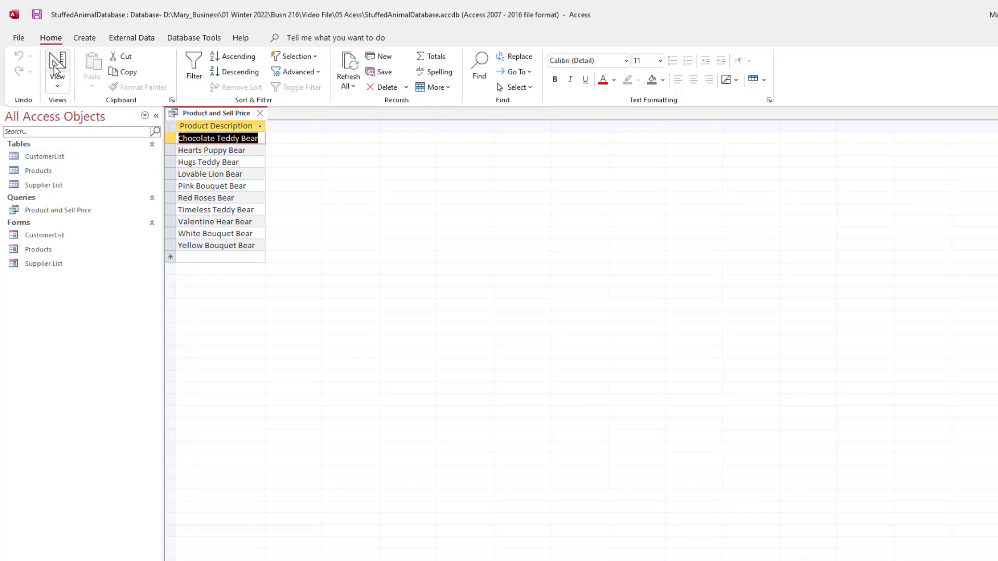
left_click(57, 65)
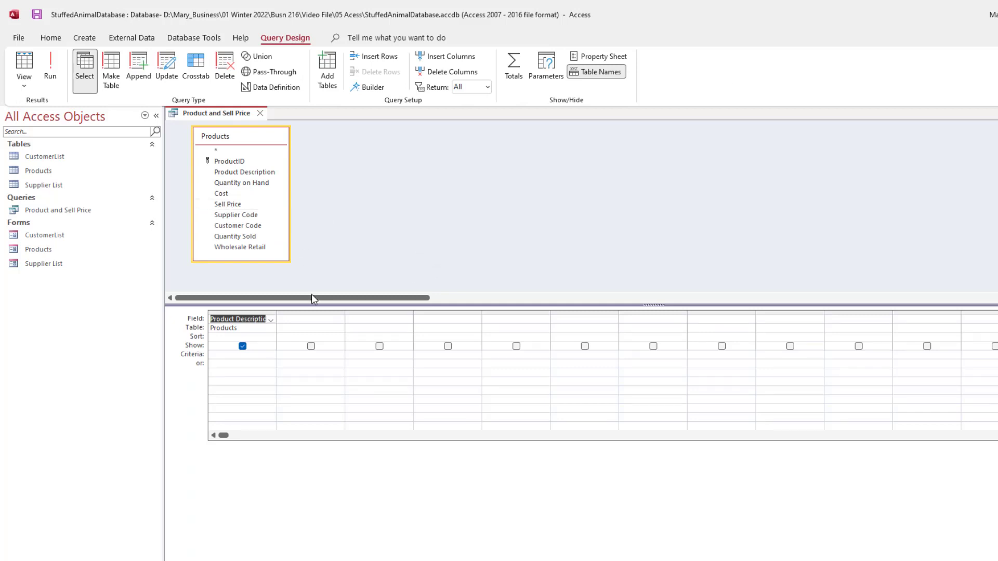
double_click(229, 204)
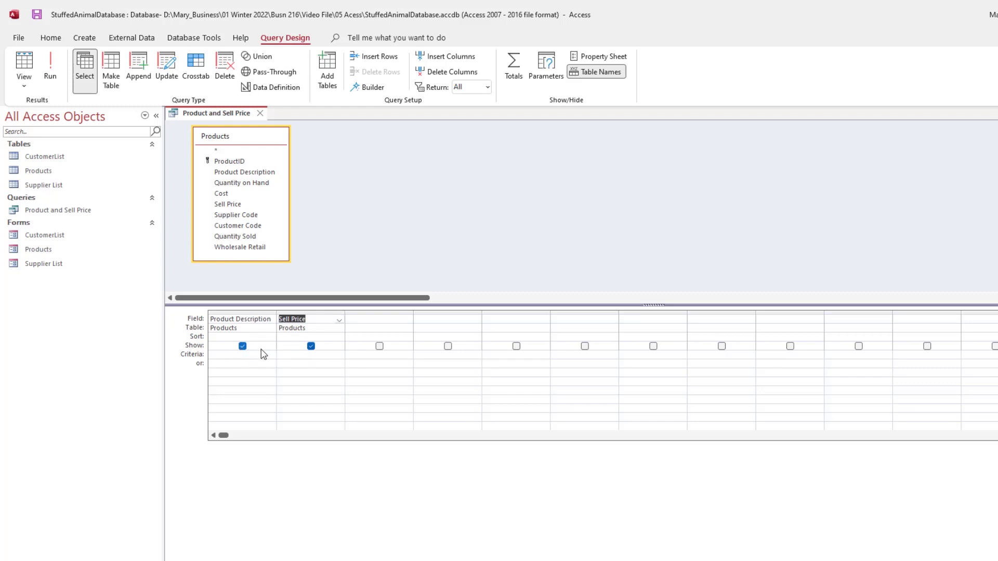
- Preview the query results with the Product Description field hidden and return to the query design
left_click(243, 346)
left_click(20, 71)
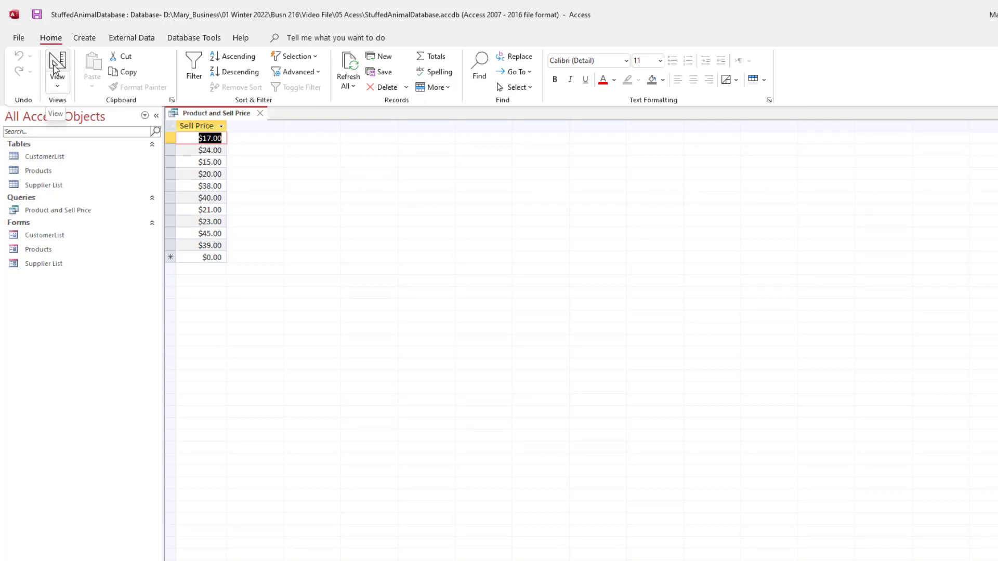
left_click(55, 69)
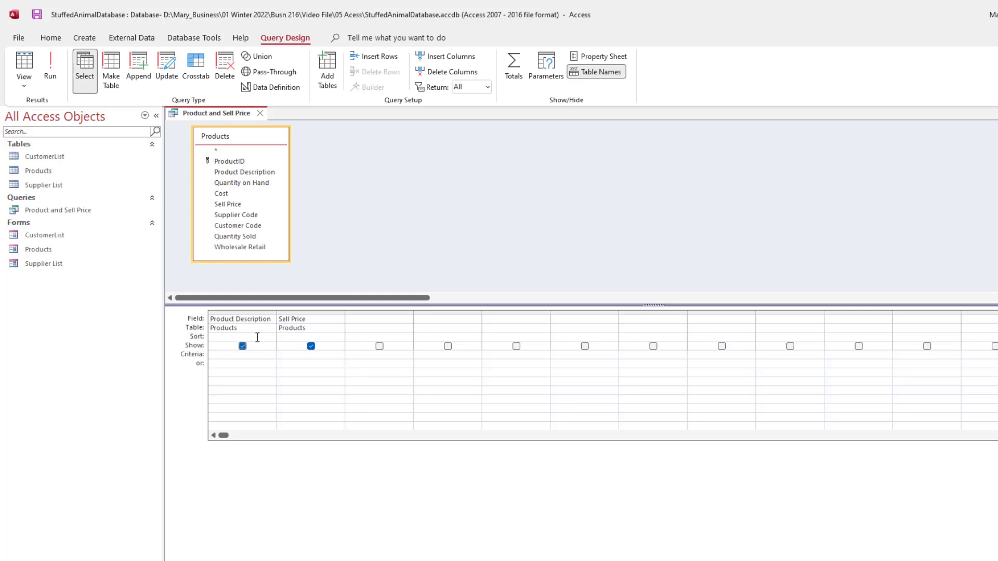
- Sort the query by Sell Price in ascending order, view the results and close the query
left_click(329, 336)
left_click(339, 338)
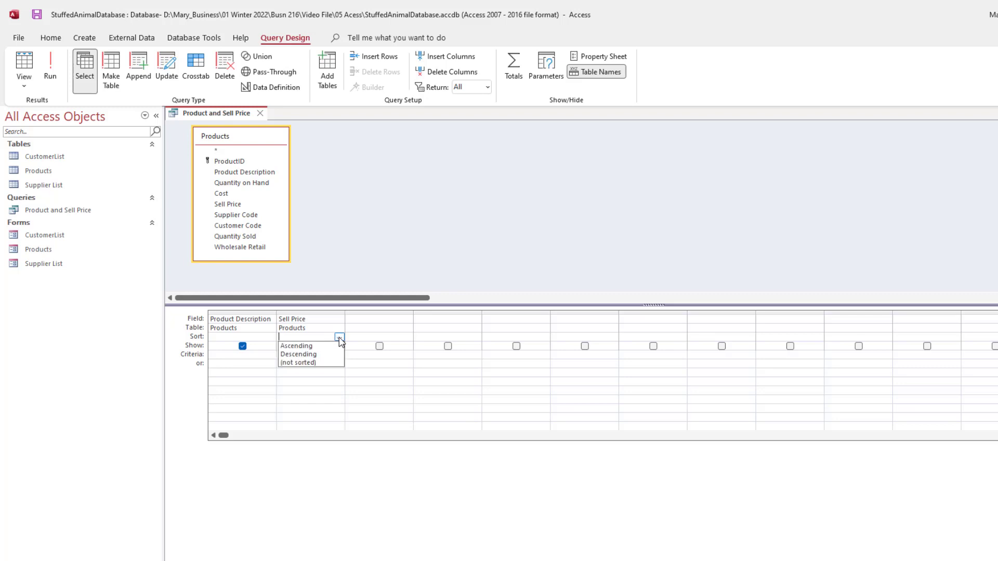
left_click(297, 346)
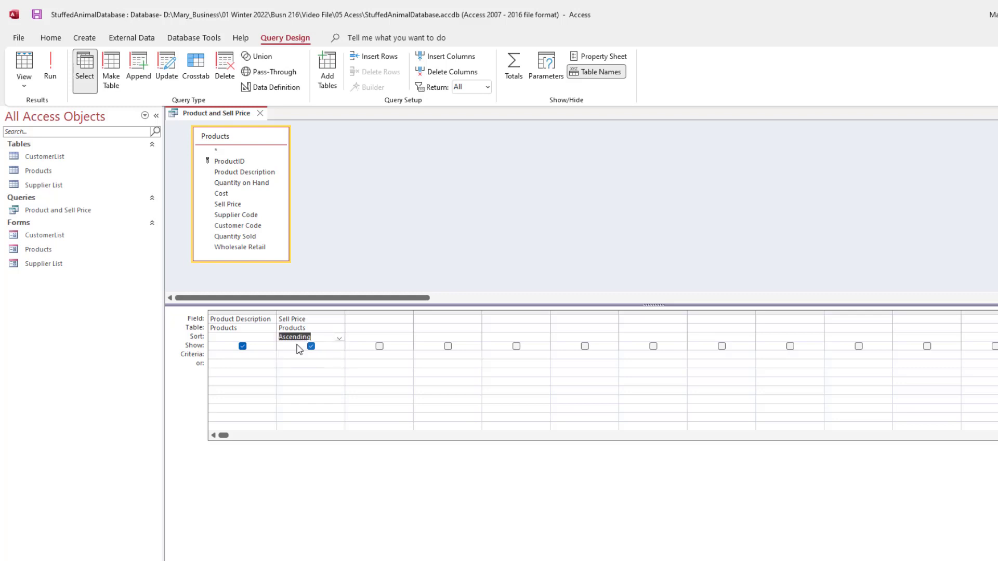
left_click(22, 64)
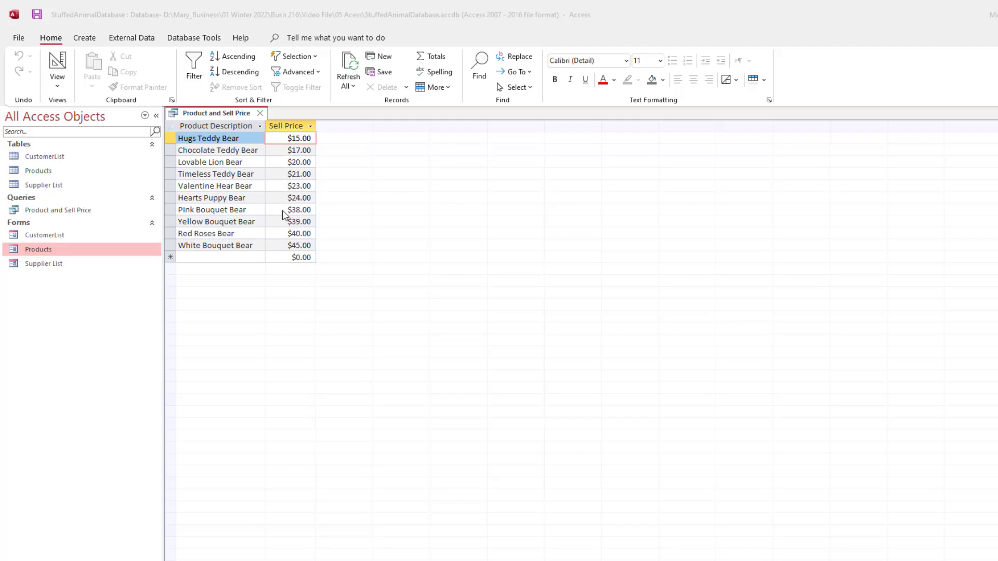
left_click(268, 162)
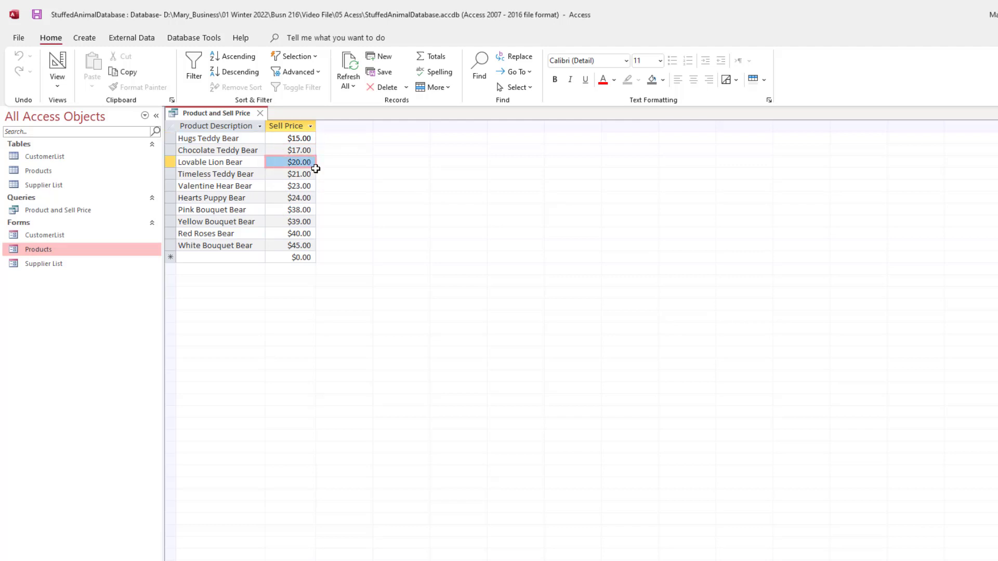
left_click(260, 114)
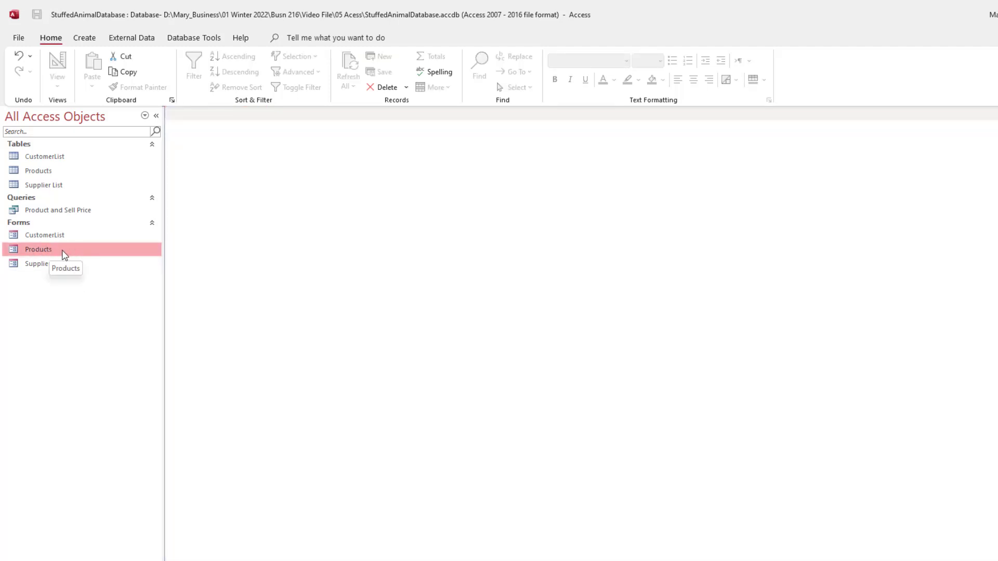
- In the Products form, set the Sell Price of the Chocolate Teddy Bear to 5 and close the form
double_click(61, 256)
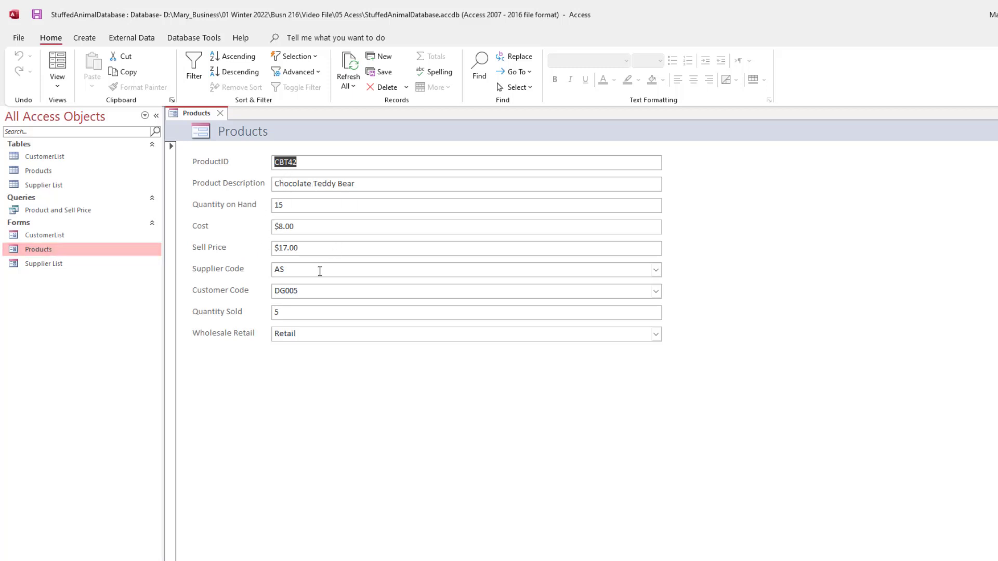
left_click_drag(306, 249, 266, 246)
type("5")
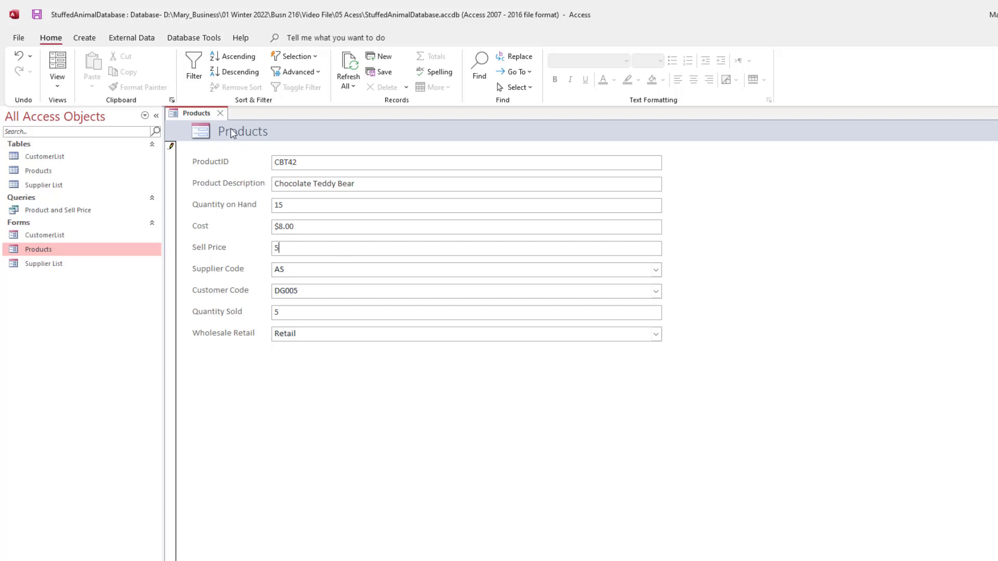
left_click(222, 114)
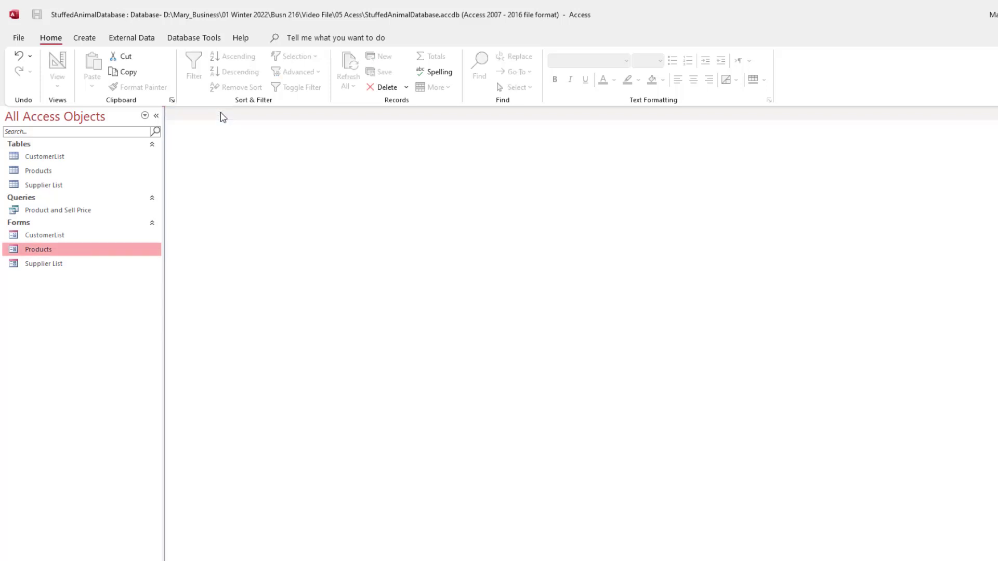
- Reopen the Product and Sell Price query to check the Chocolate Teddy Bear's price and sort position, then close it
left_click(44, 213)
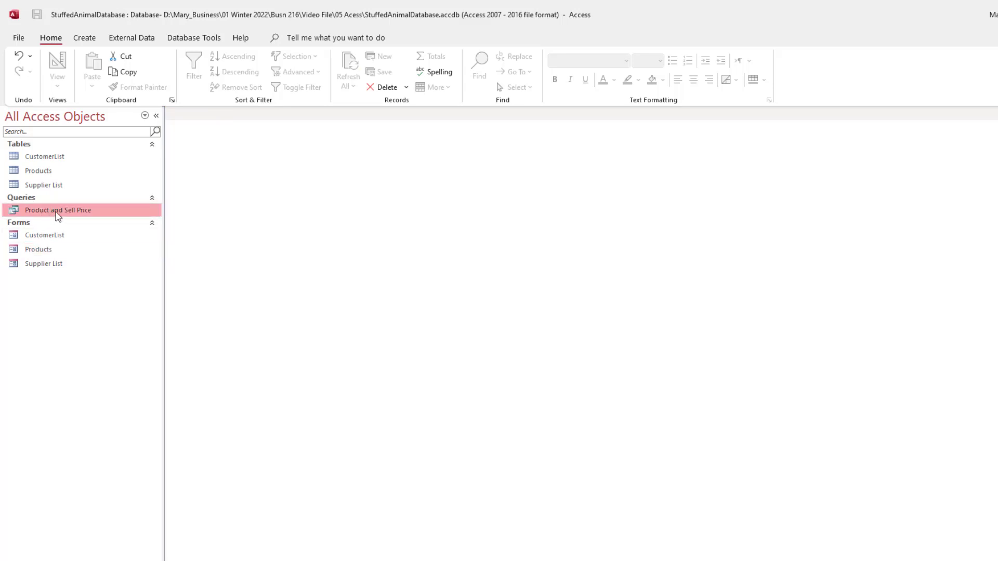
double_click(58, 214)
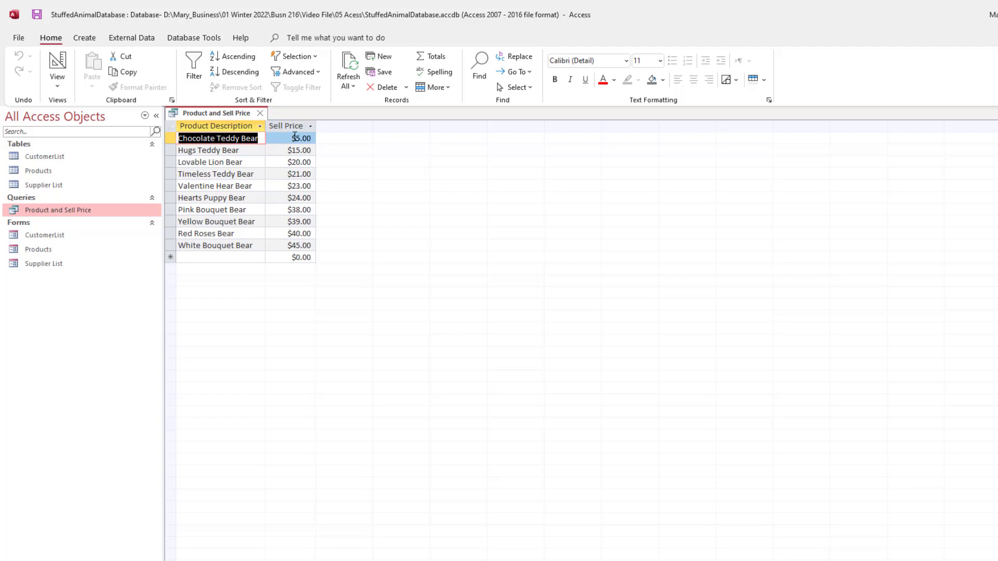
left_click(260, 114)
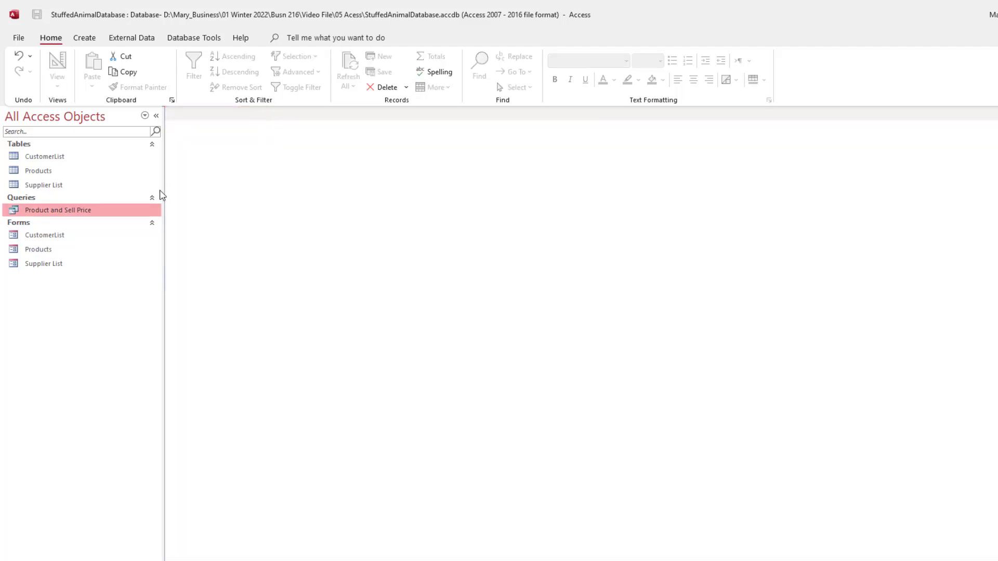
- In the Products form, set the Sell Price of the Chocolate Teddy Bear to 17 and close the form
double_click(53, 254)
left_click_drag(301, 248, 253, 246)
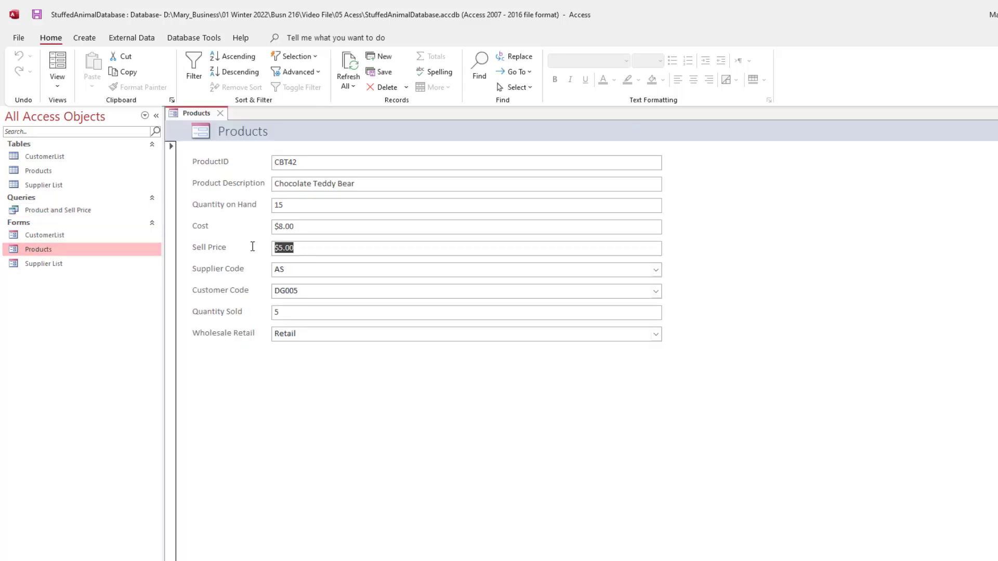
type("17")
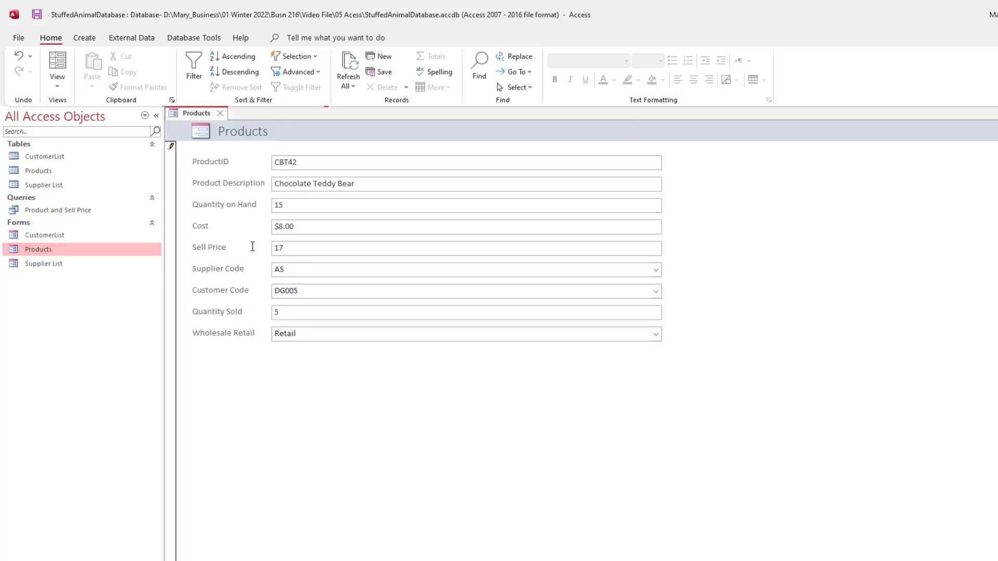
left_click(221, 114)
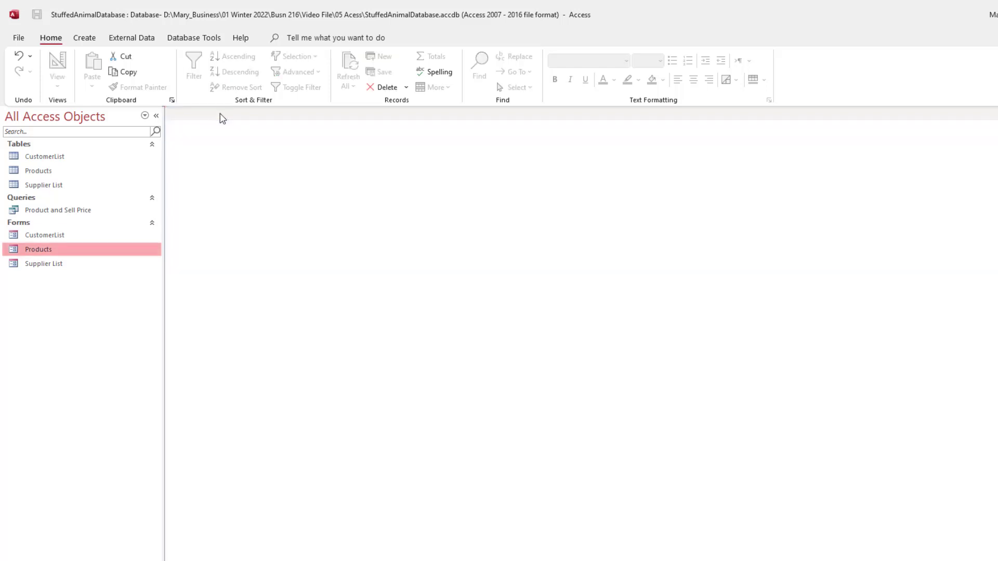
- Recheck the Chocolate Teddy Bear in the Product and Sell Price query, close it and consult the second query's requirements in Create Queries.pdf
double_click(60, 211)
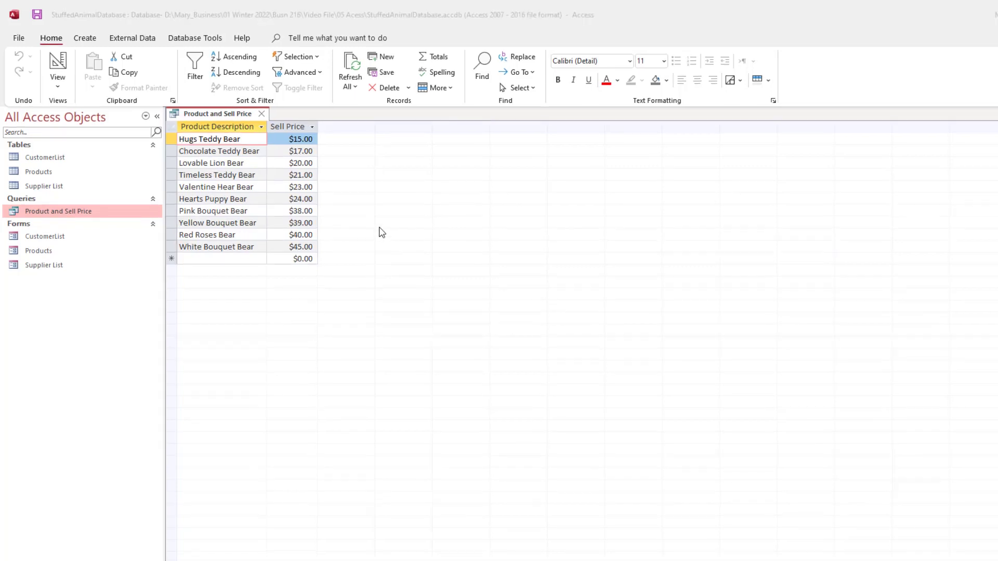
left_click(262, 114)
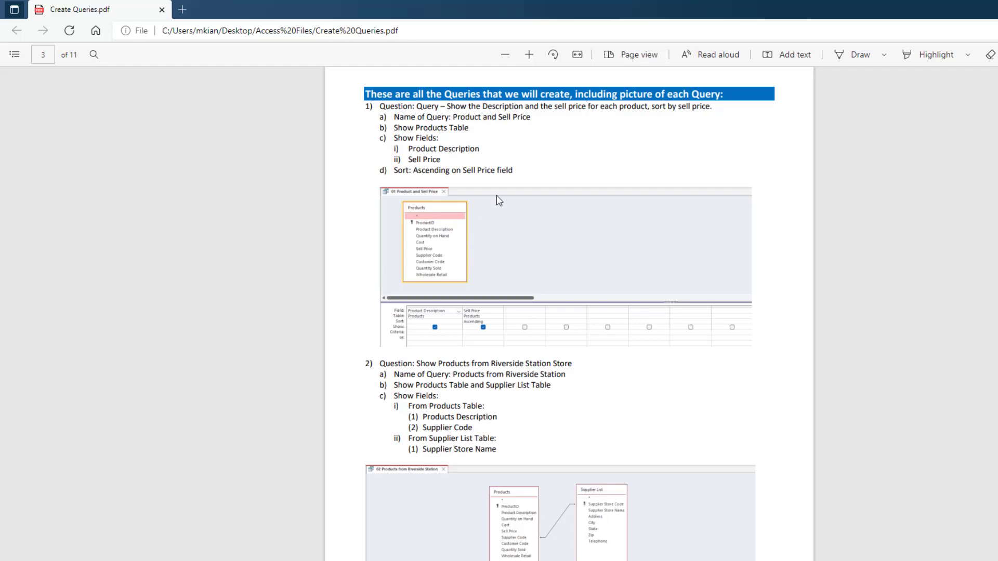
key("alt+Tab")
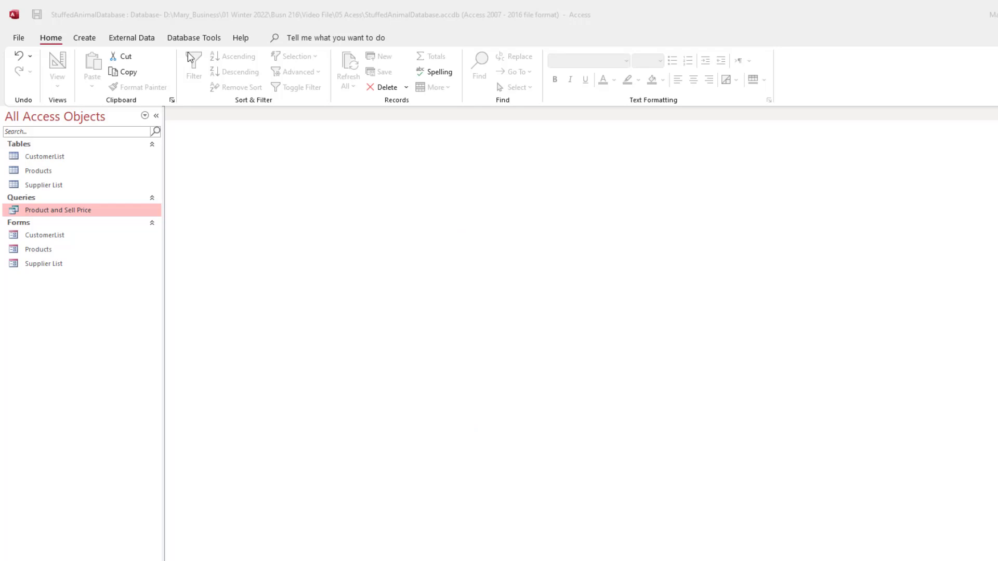
- Create a new query in design view with the Products and Supplier List tables, and enlarge both field lists to show every field
left_click(85, 38)
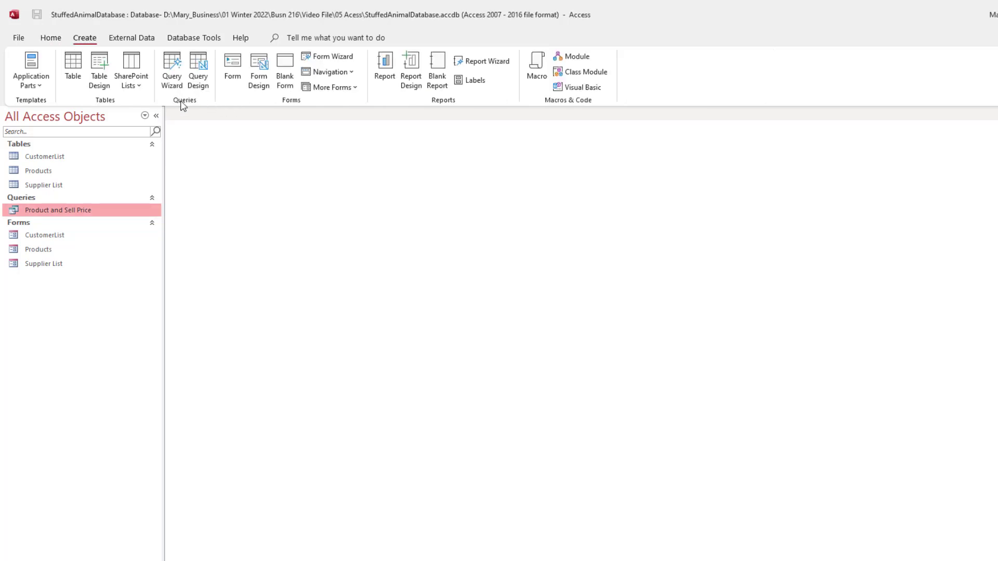
left_click(198, 71)
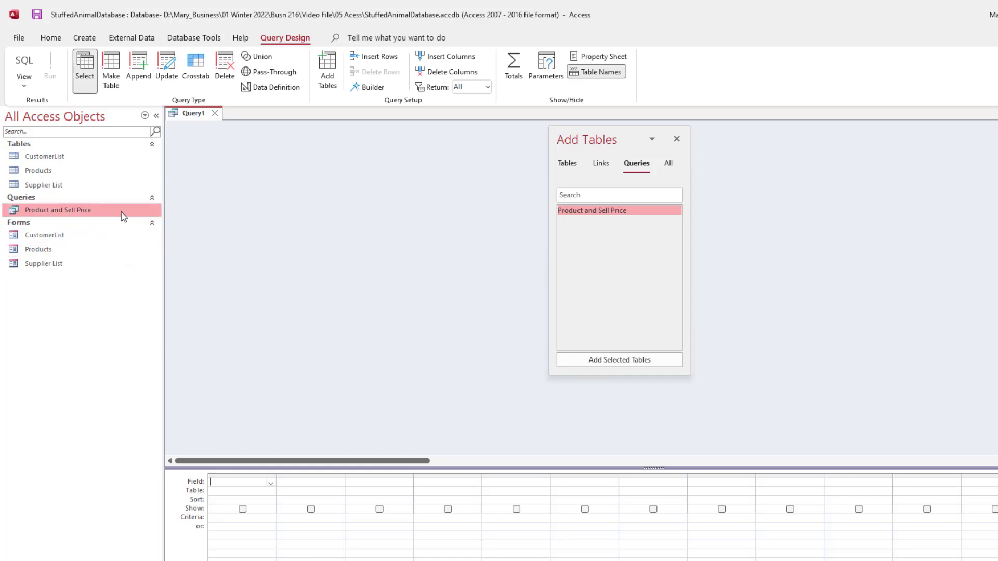
left_click(567, 165)
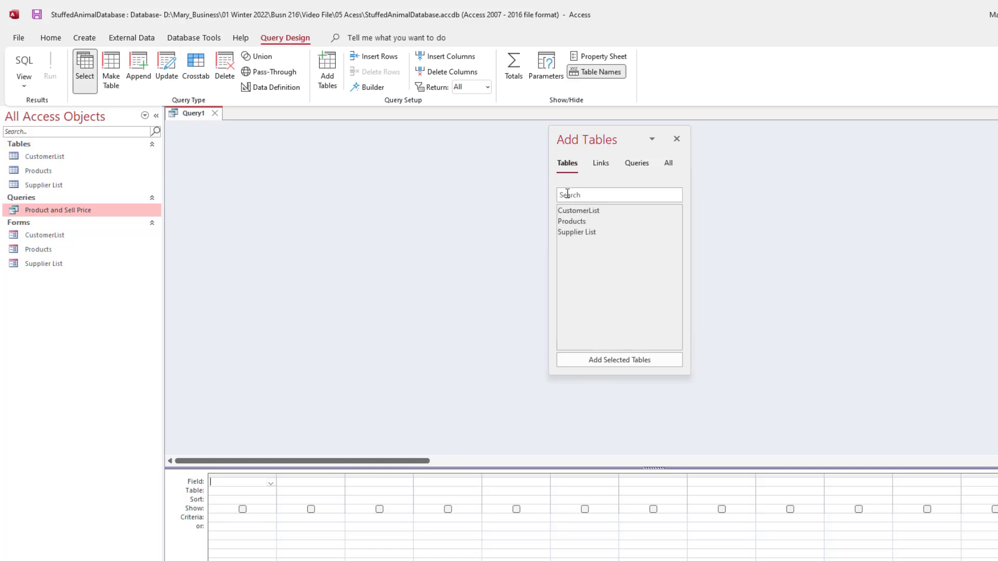
double_click(575, 222)
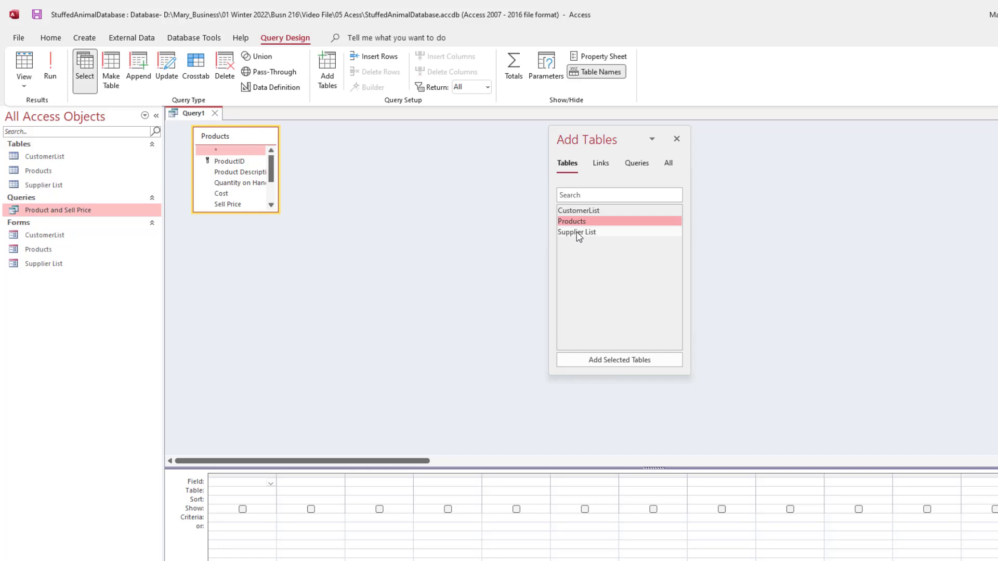
double_click(577, 233)
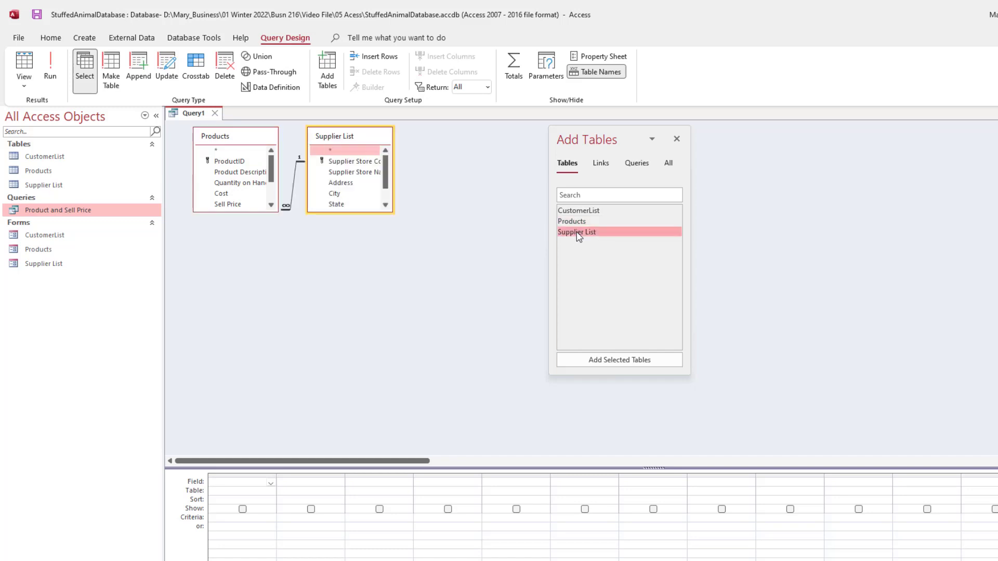
left_click(677, 140)
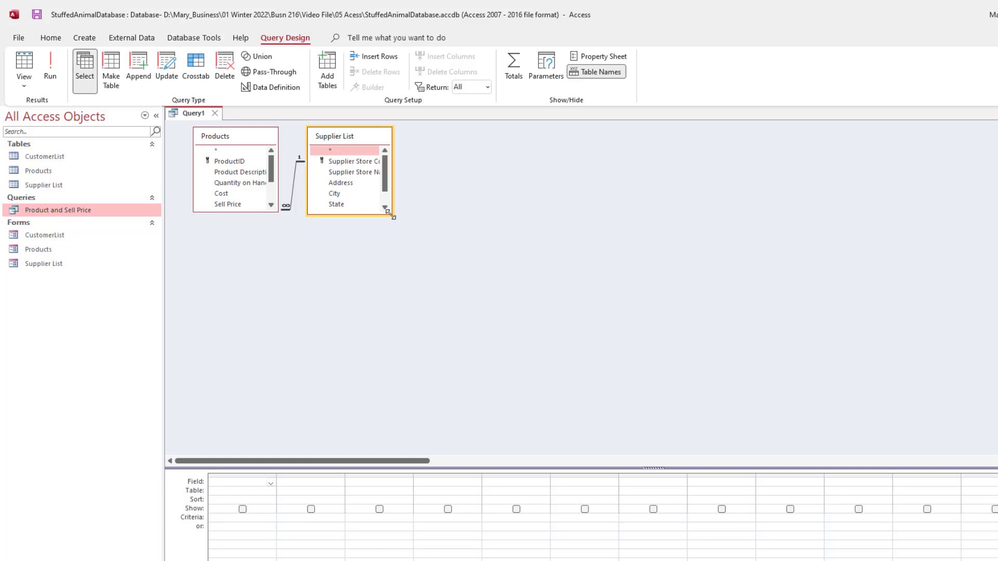
left_click_drag(389, 215, 405, 251)
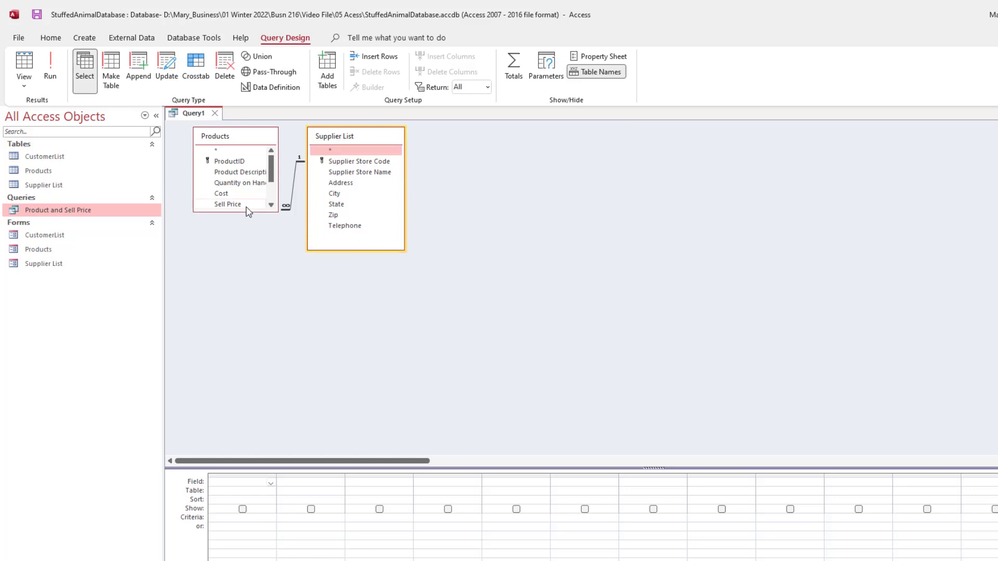
left_click_drag(276, 209, 284, 259)
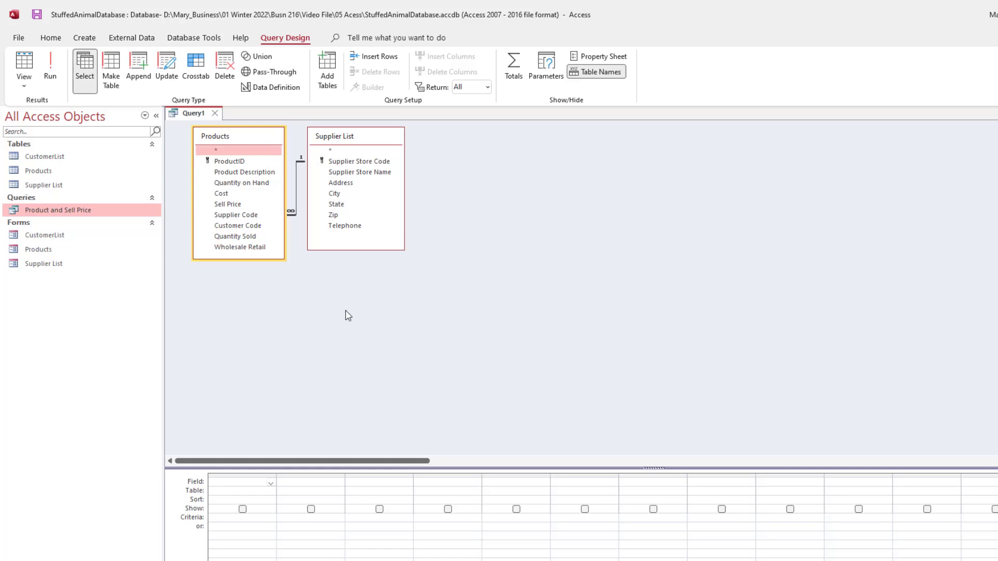
- Add Product Description, Supplier Code and Supplier Store Name to the query, and enlarge the design grid to show the full field names
double_click(235, 173)
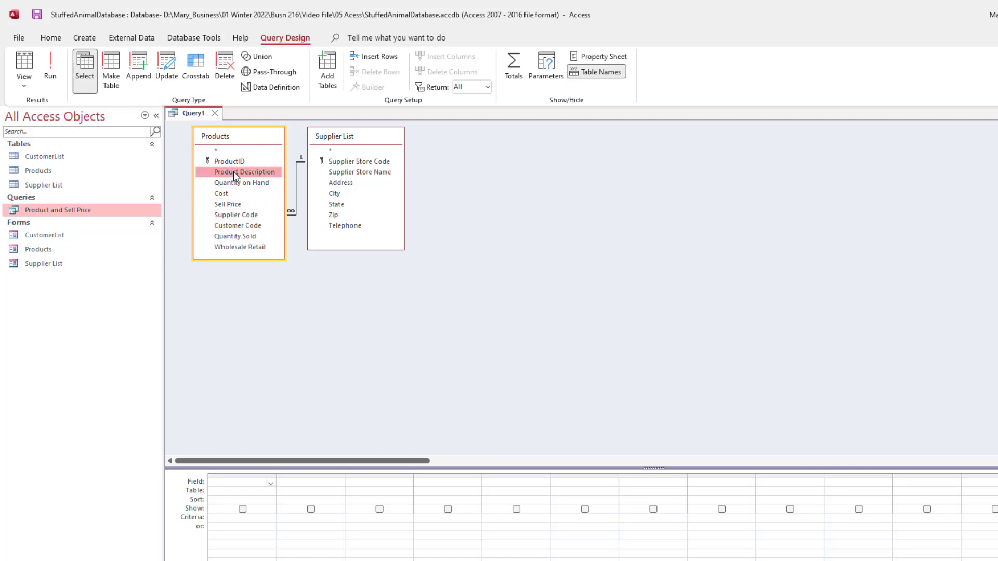
double_click(237, 215)
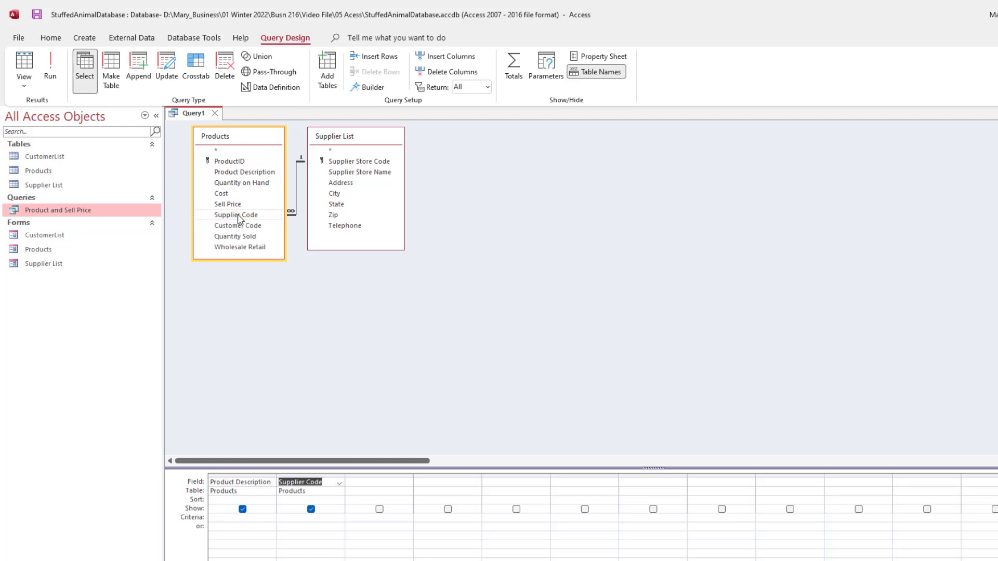
double_click(367, 173)
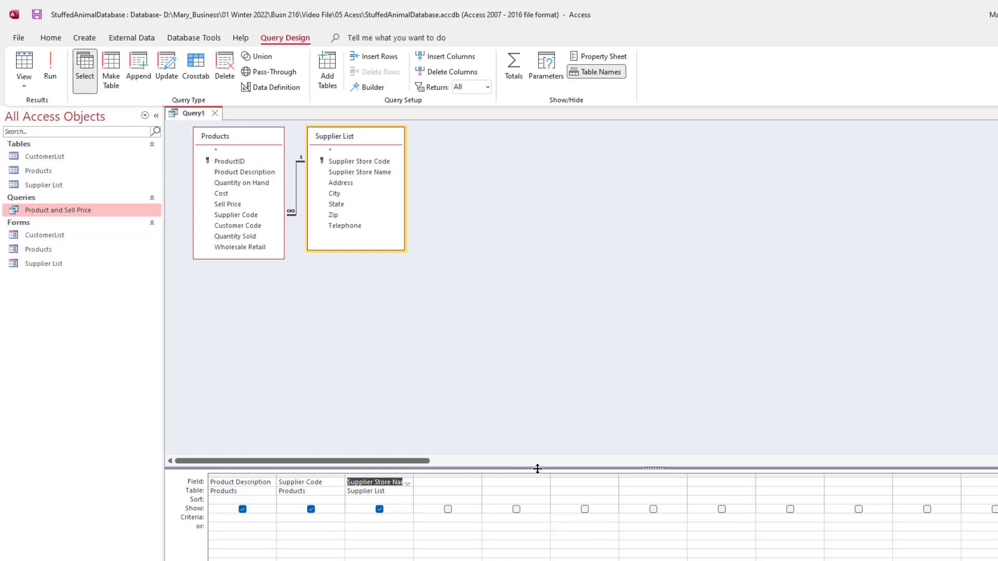
left_click_drag(538, 469, 534, 298)
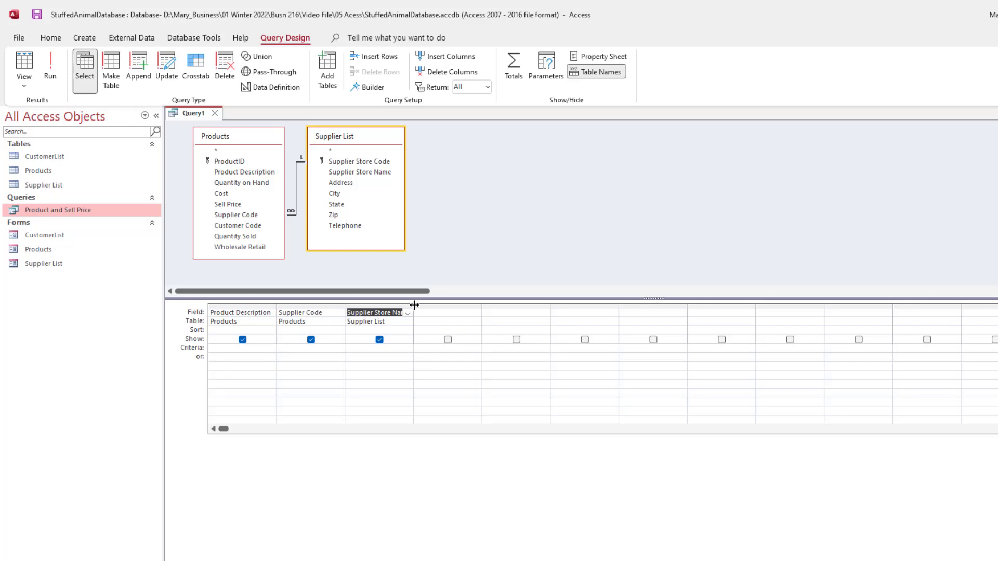
left_click_drag(414, 305, 432, 305)
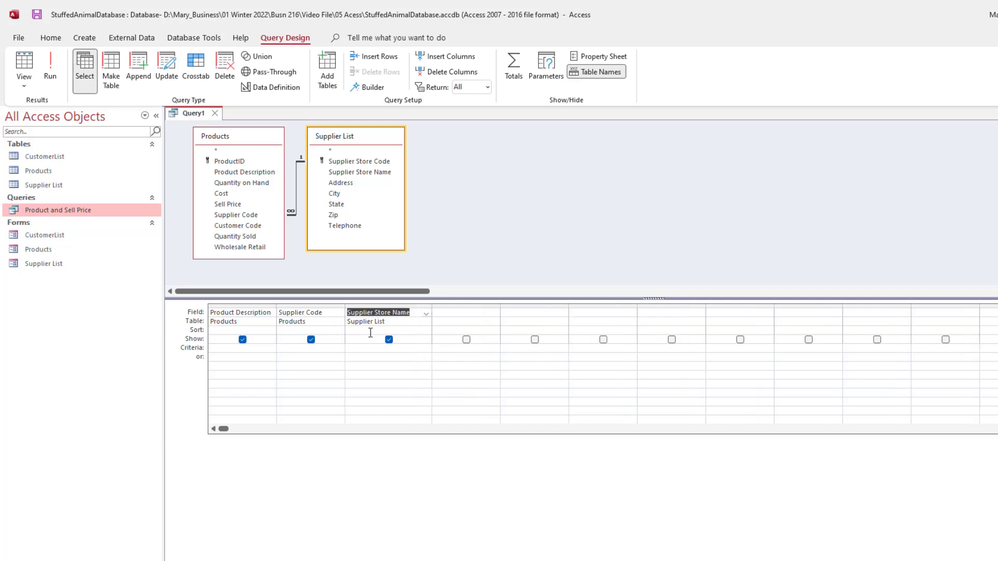
left_click(359, 315)
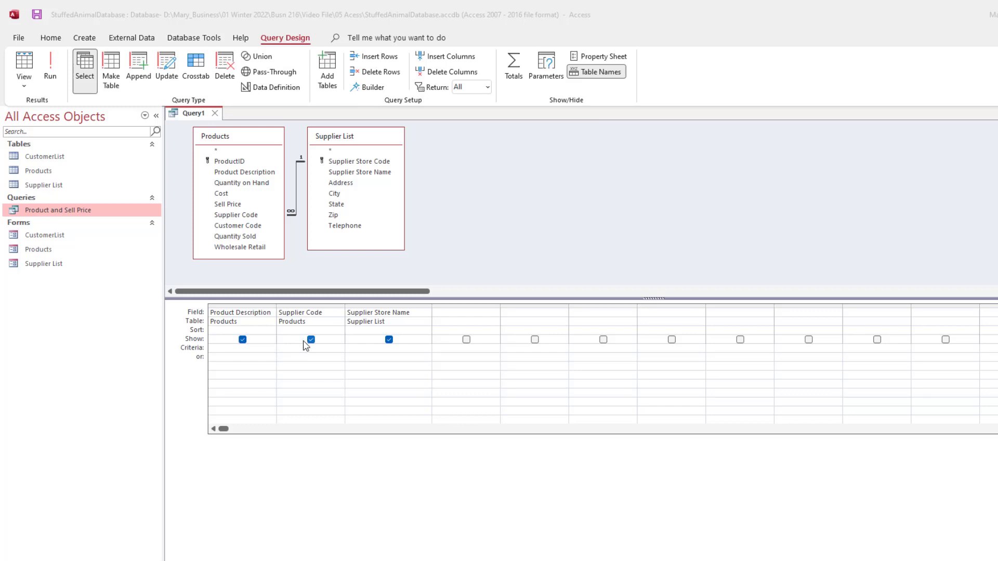
- Preview the query results without any criteria and return to the query design
left_click(25, 64)
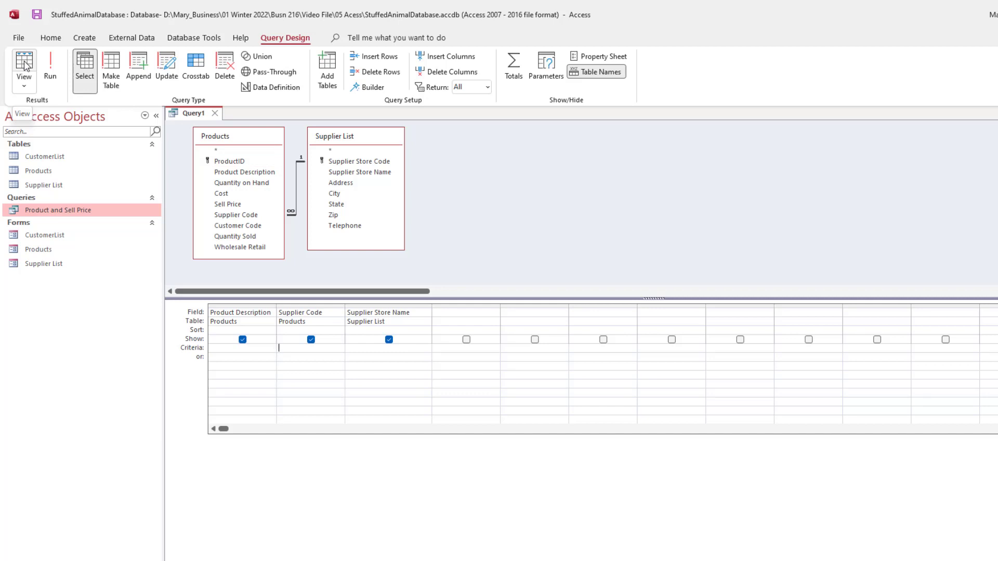
left_click(26, 64)
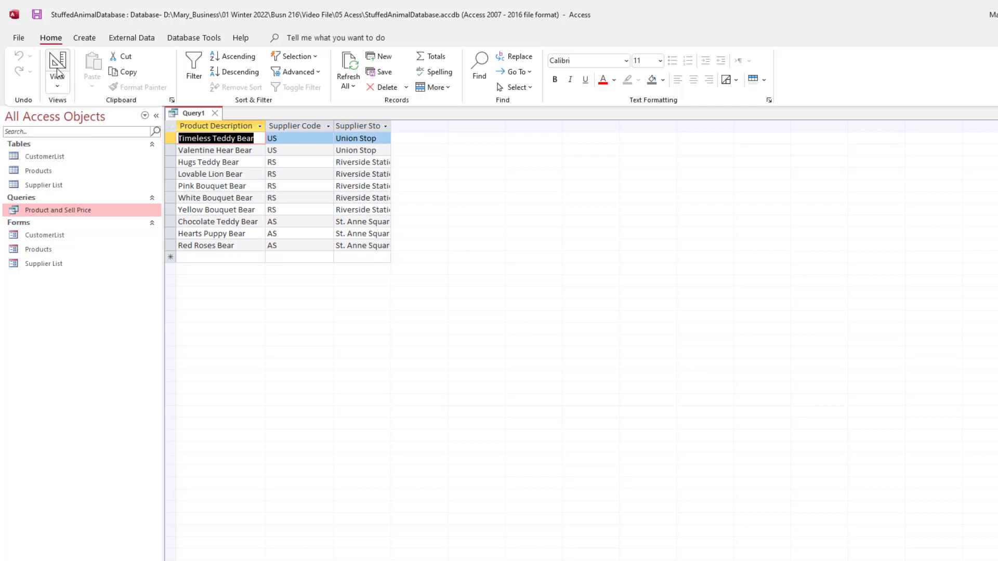
left_click(57, 72)
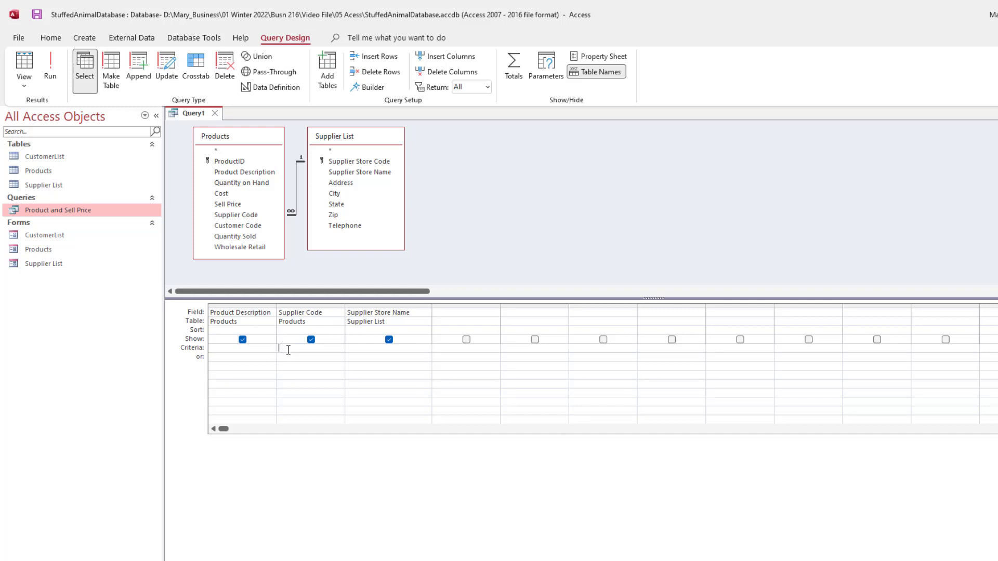
- Set the Supplier Code criterion to RS, view the filtered results and return to the query design
type("RS")
left_click(23, 65)
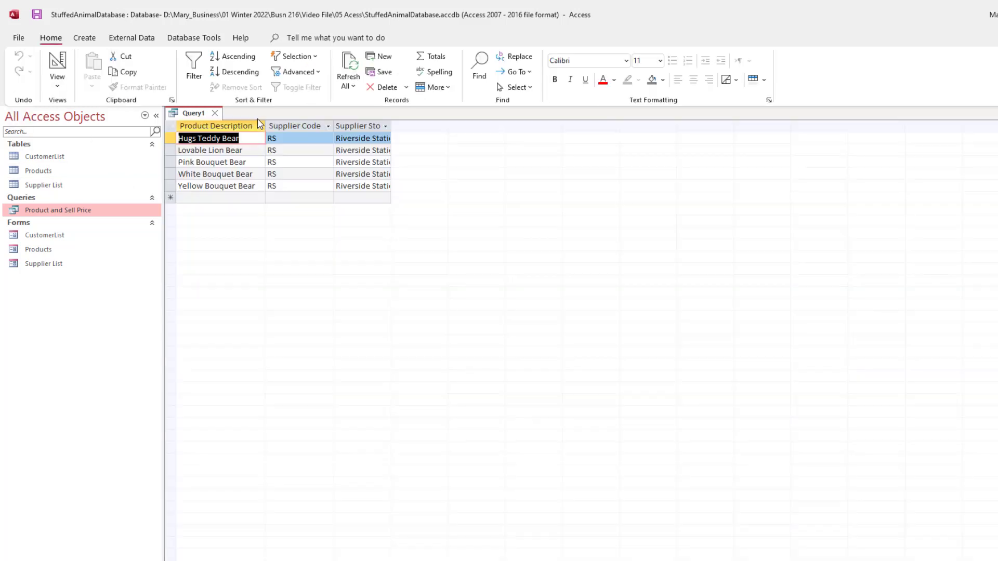
left_click(57, 60)
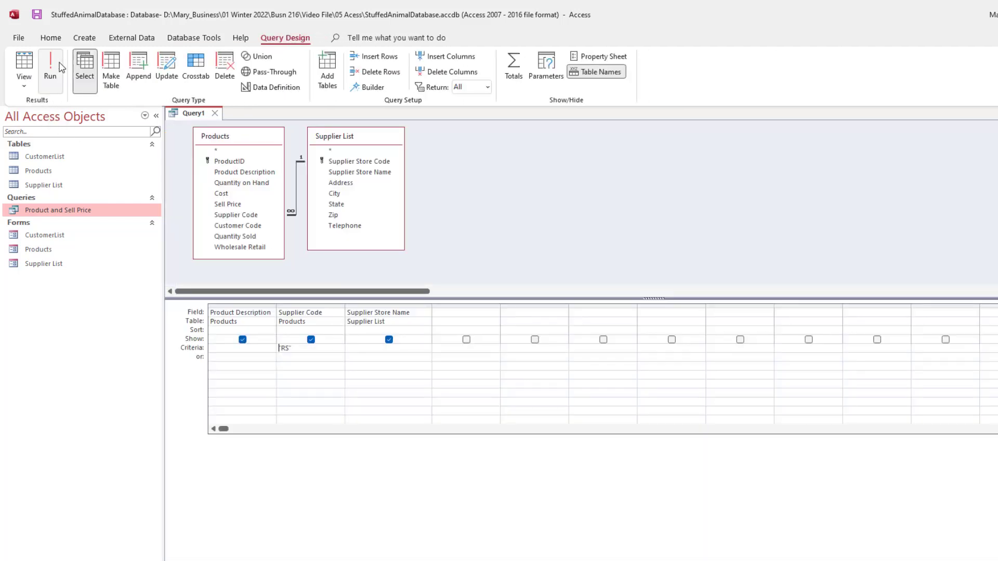
left_click(279, 349)
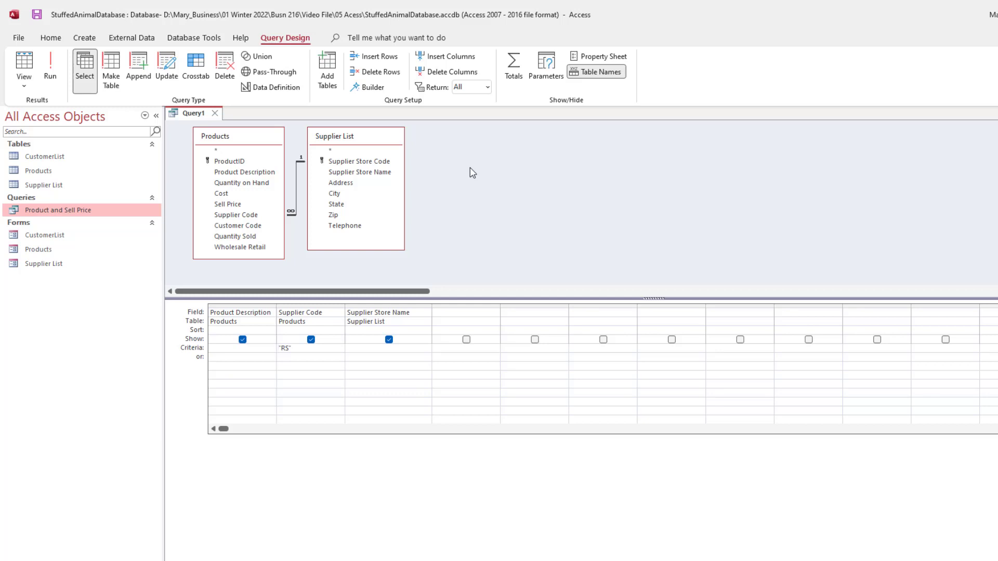
- Save the query as Products from Riverside Station and close it
key("ctrl+s")
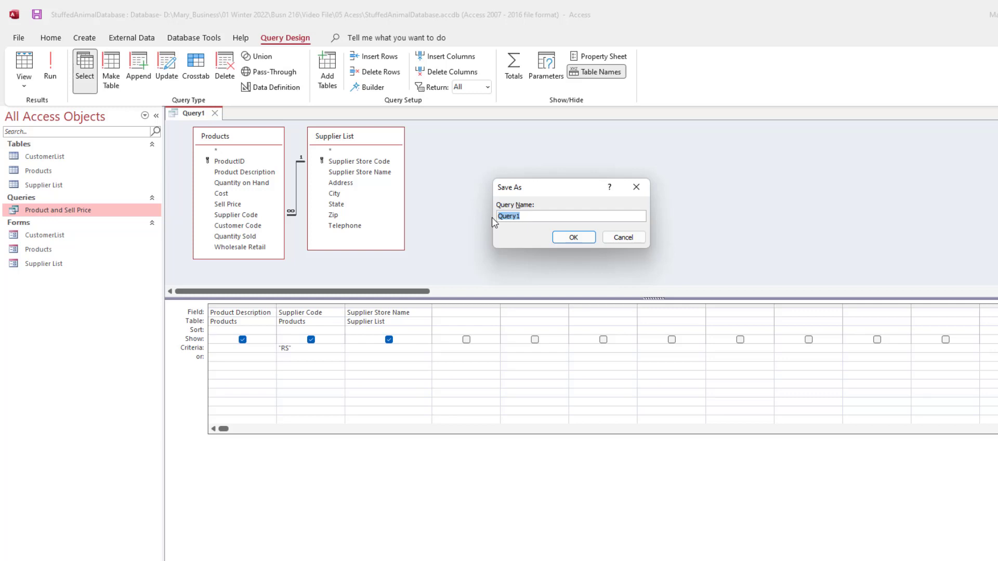
type("Products from Riverside Station")
left_click(586, 239)
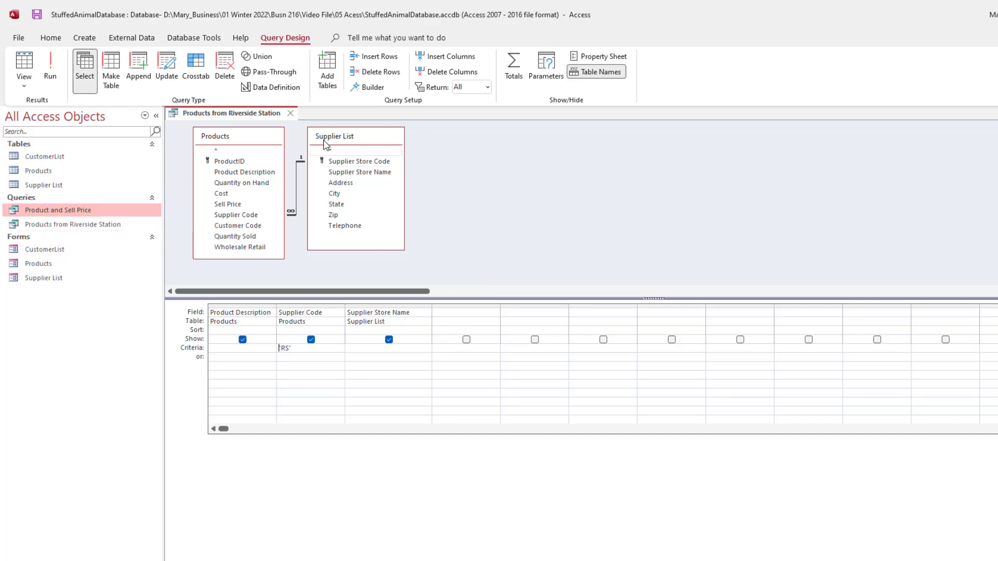
left_click(291, 114)
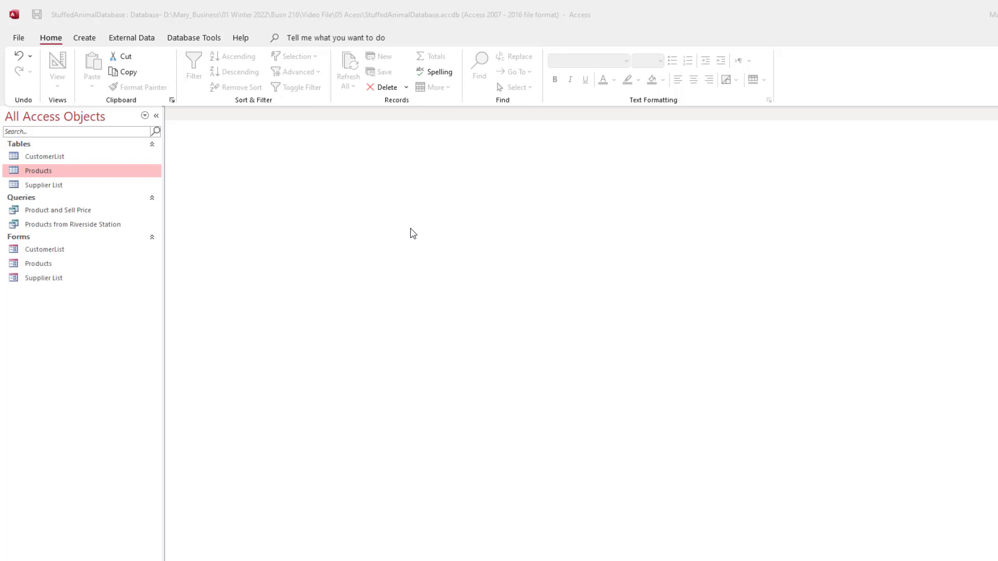
- Review the Products table's records, and create a new query in design view with the Products table's field list fully expanded
double_click(40, 171)
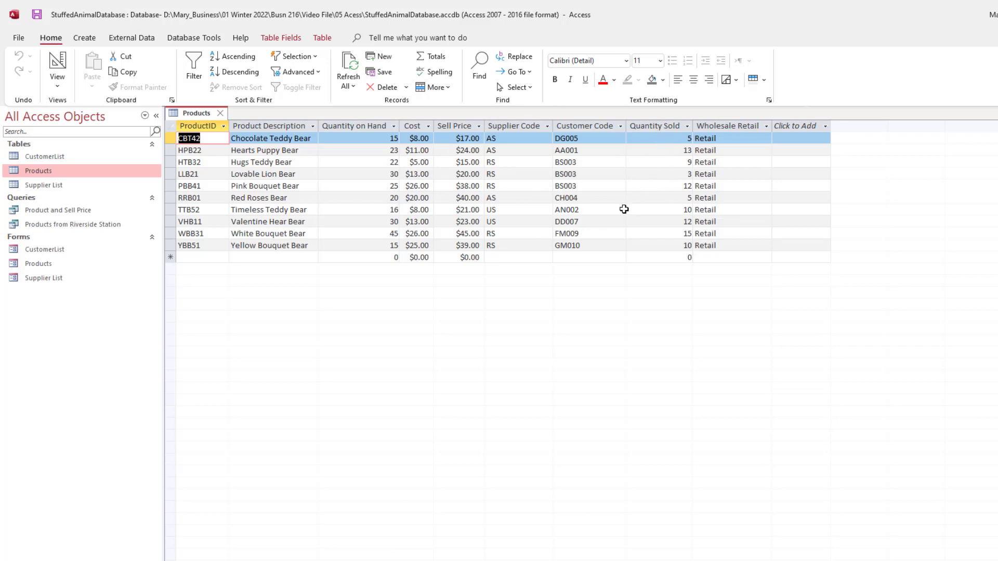
left_click(220, 112)
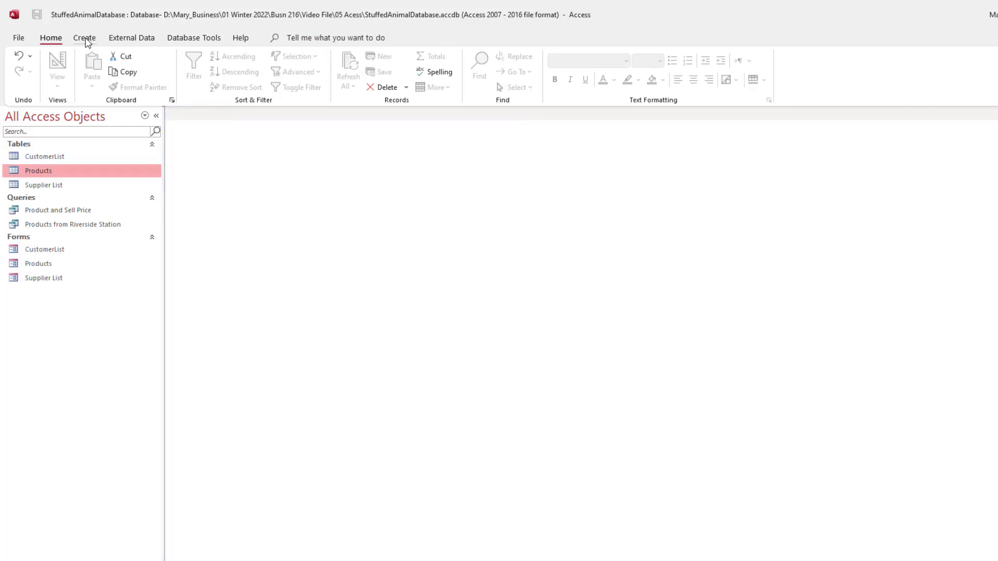
left_click(85, 39)
left_click(197, 73)
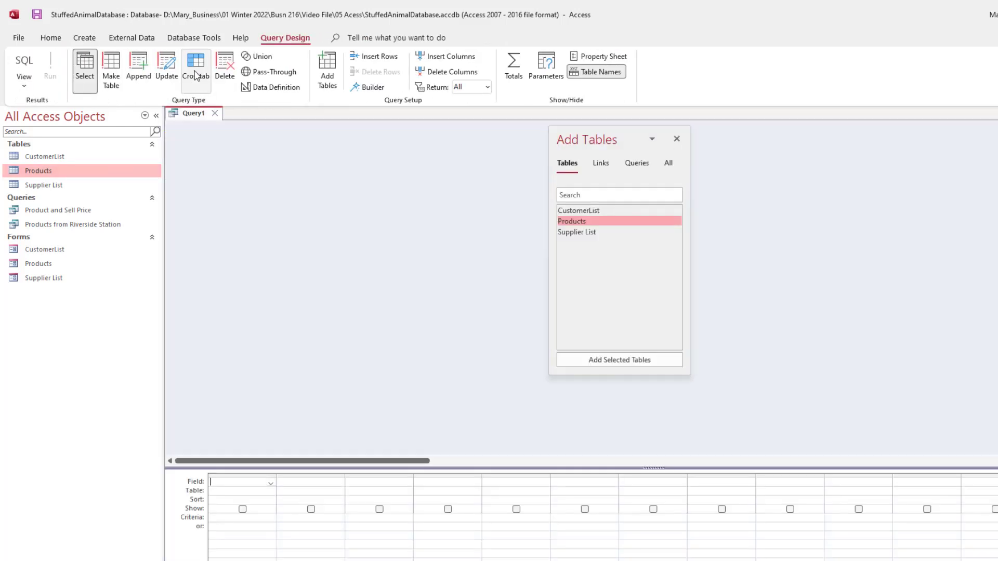
double_click(573, 223)
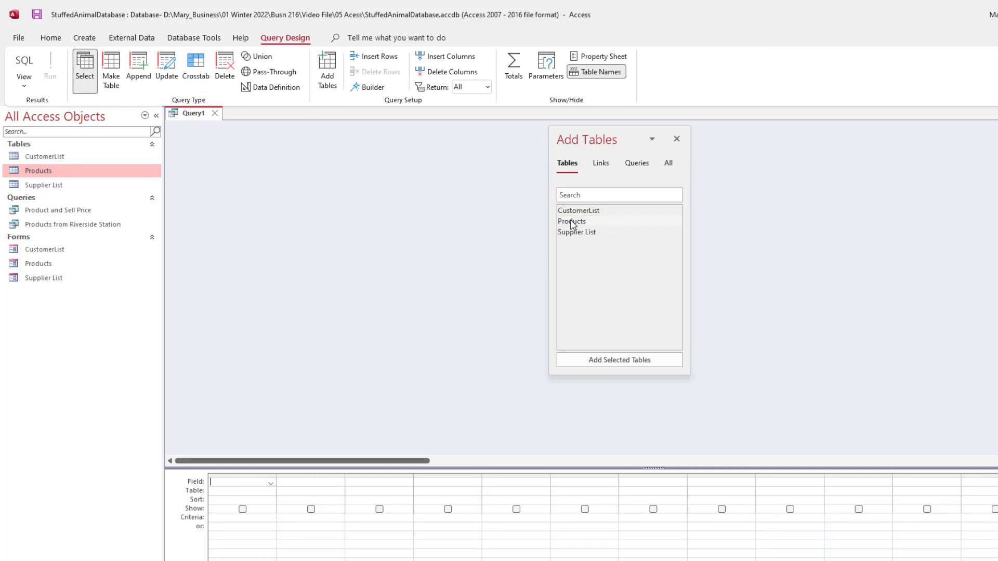
left_click(677, 139)
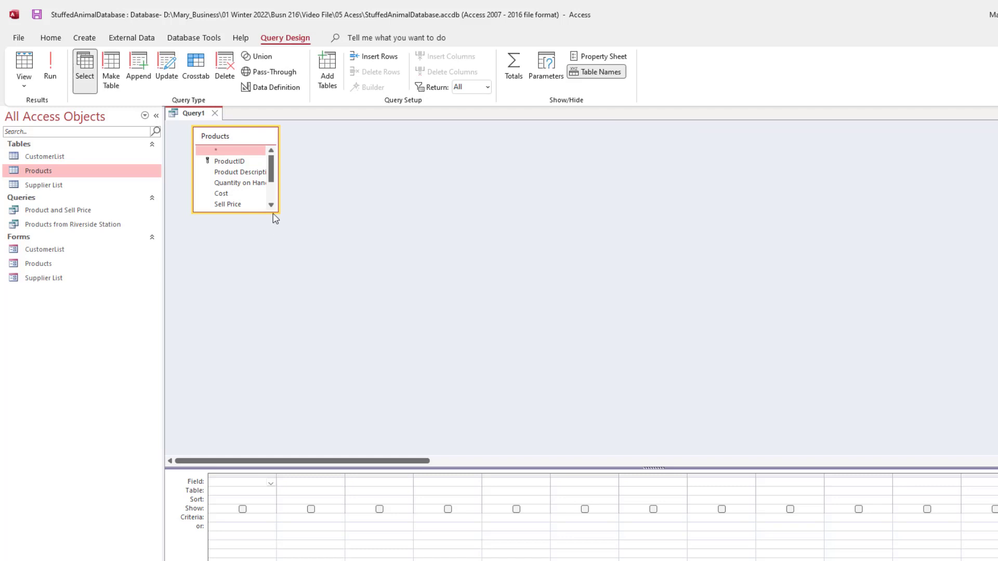
left_click_drag(277, 211, 294, 269)
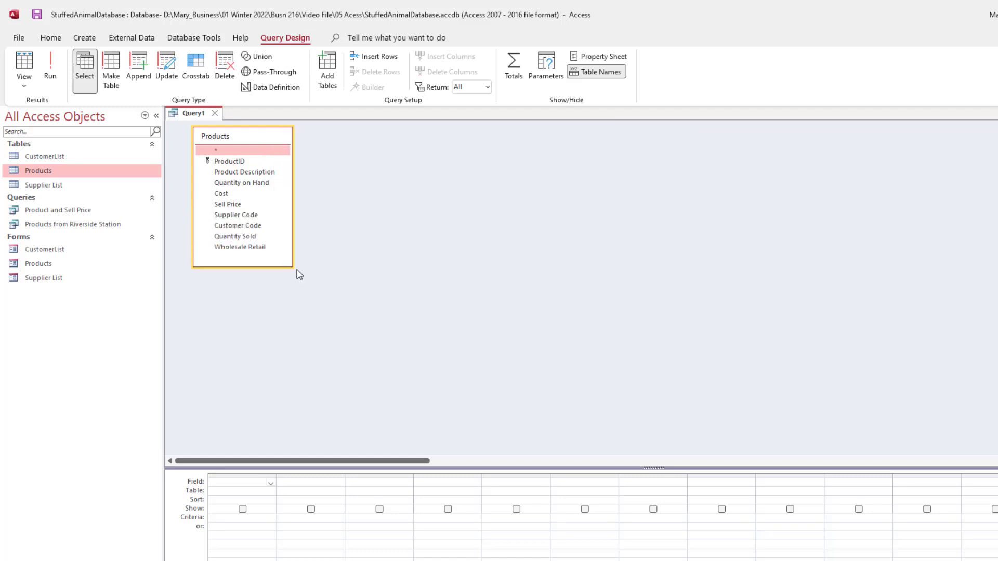
- Enlarge the design grid and add the Product Description, Sell Price, Cost and Quantity Sold fields to the query
left_click_drag(654, 468, 623, 287)
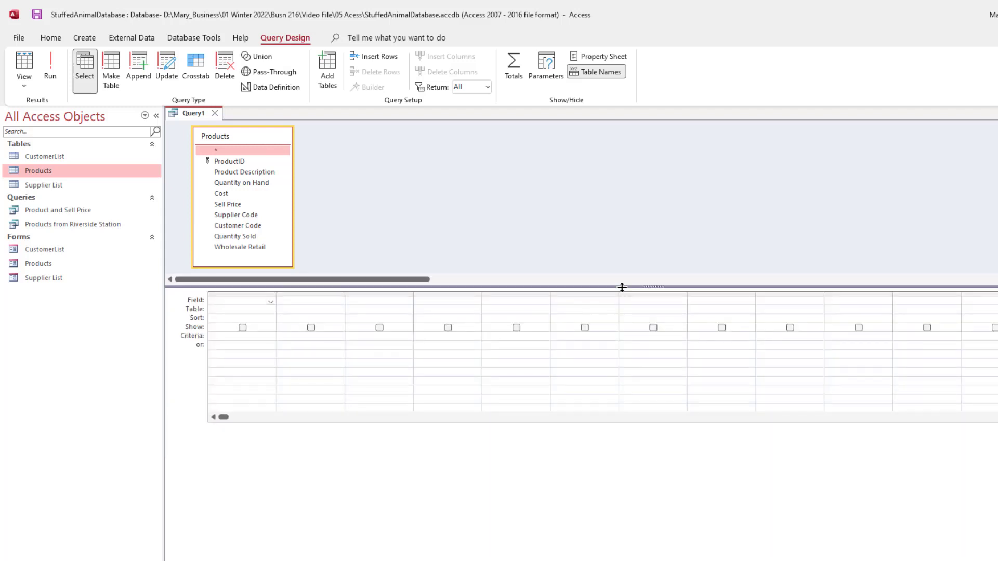
double_click(233, 173)
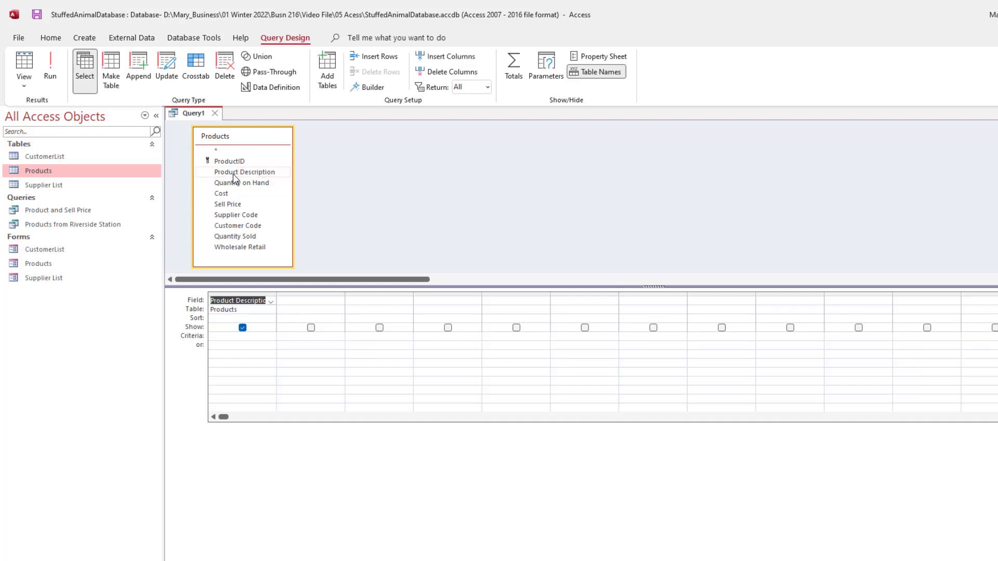
double_click(229, 204)
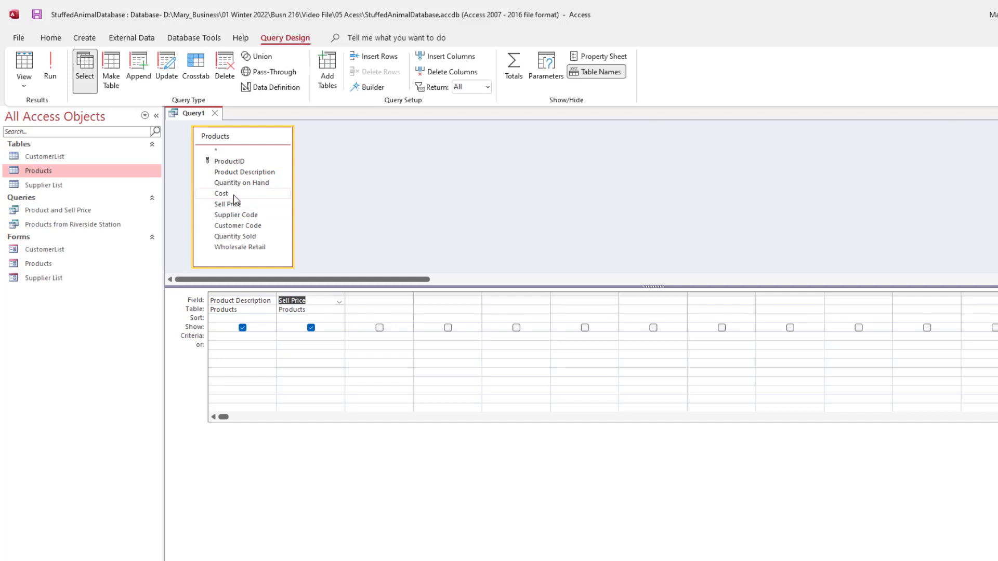
double_click(233, 194)
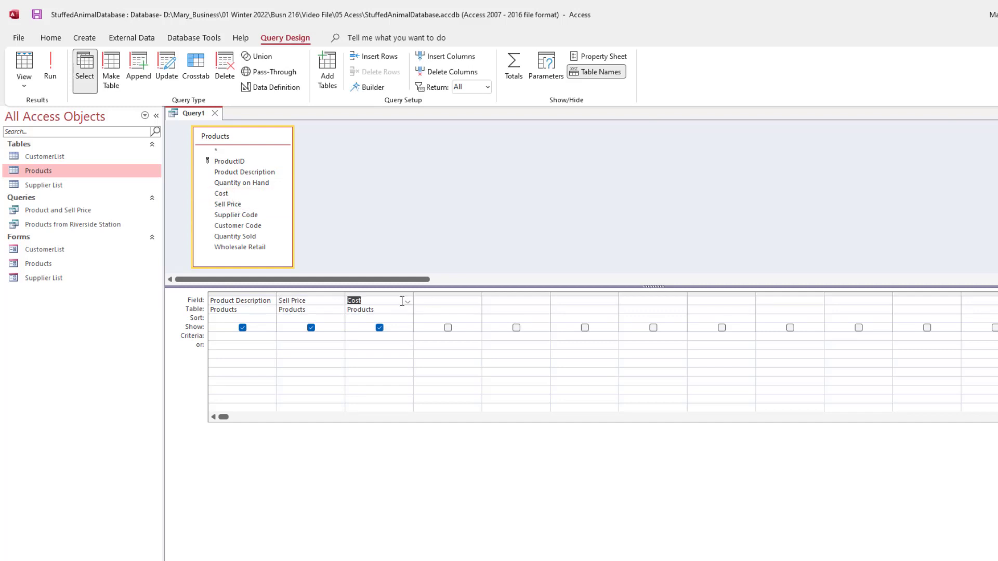
double_click(241, 237)
- Add the calculated field Gross Per Product: [Sell Price]-[Cost] after Quantity Sold and widen its column to show the whole expression
left_click(499, 301)
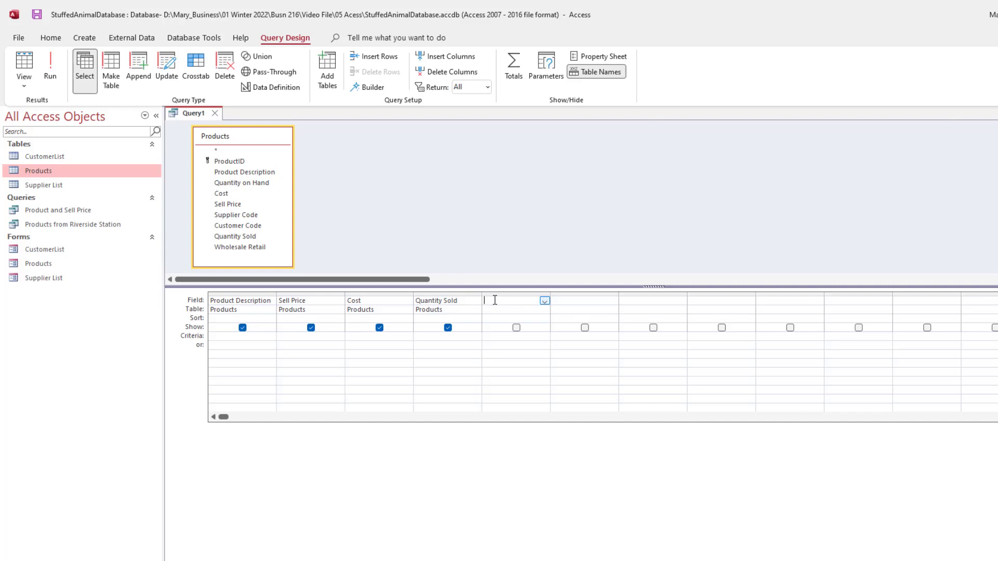
right_click(495, 301)
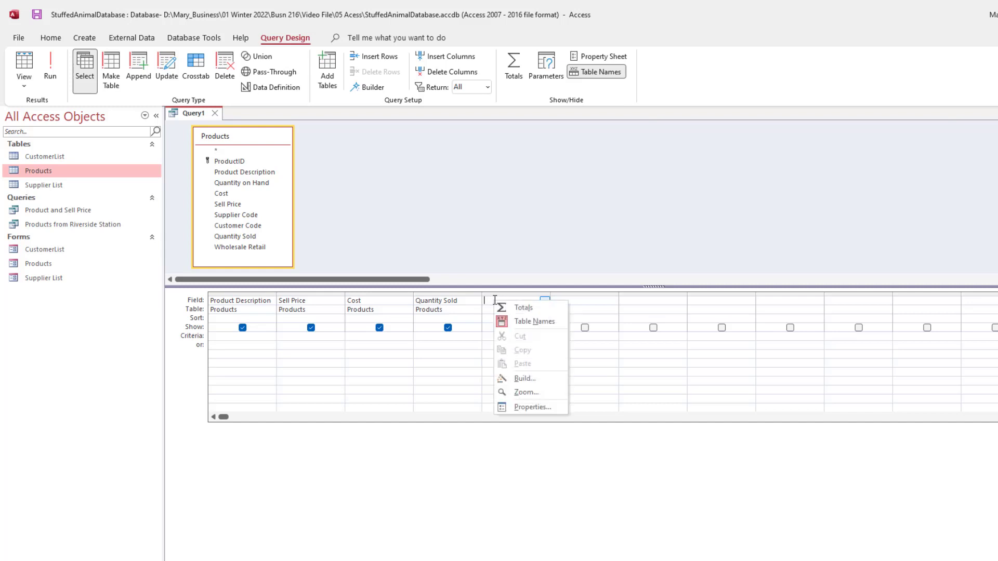
left_click(526, 393)
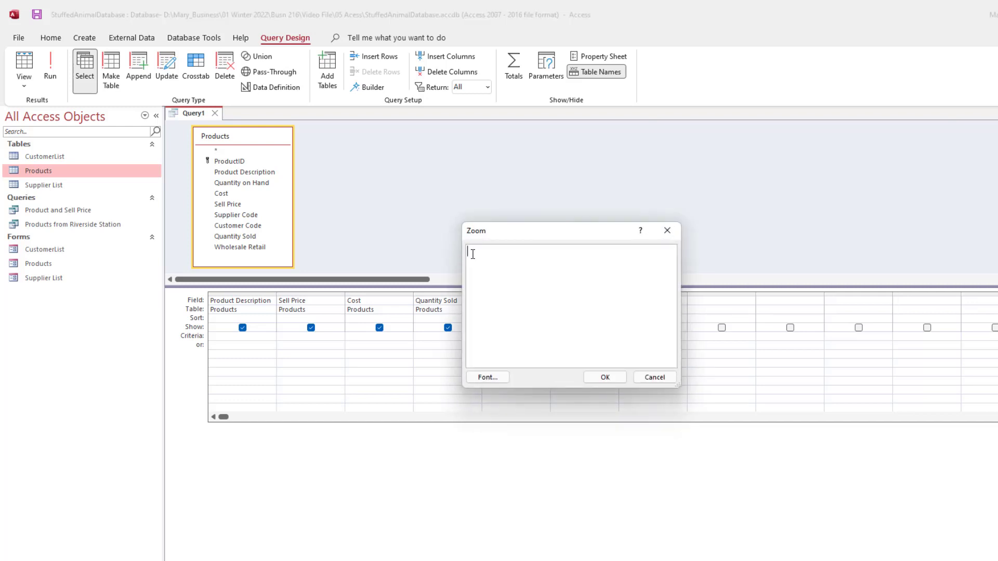
type("Gross Per Product: [")
type("Sell Price]-[Cost]")
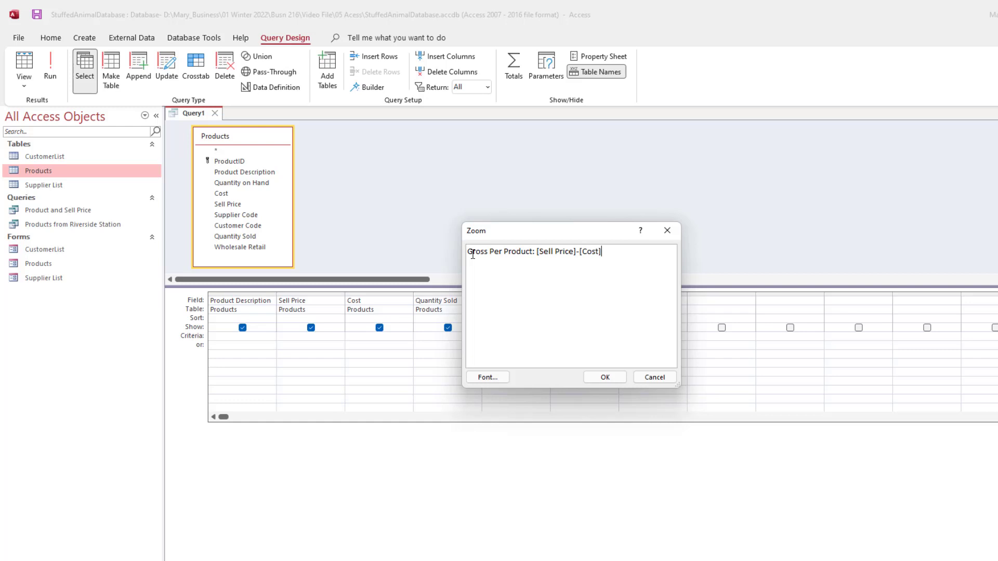
left_click(611, 379)
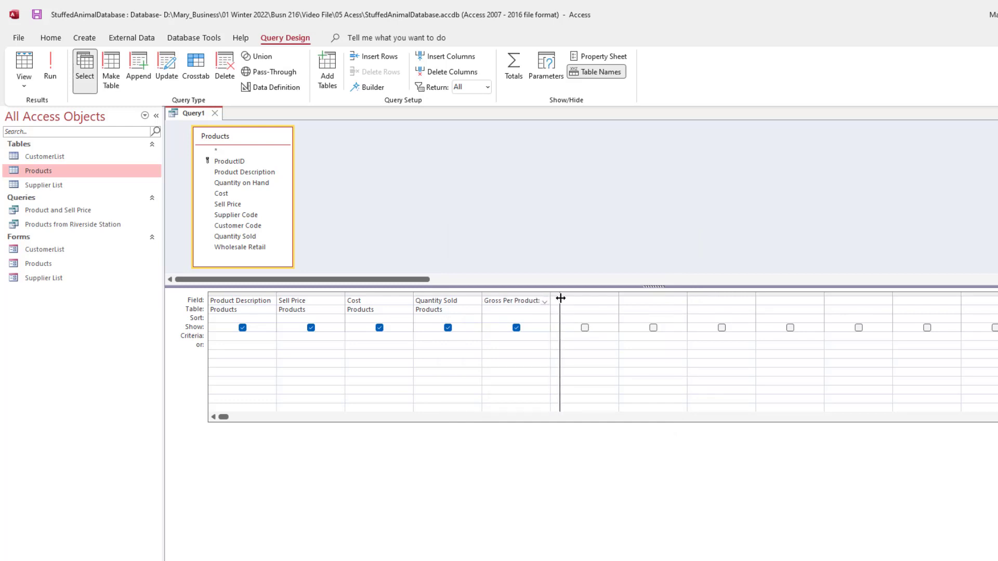
double_click(551, 295)
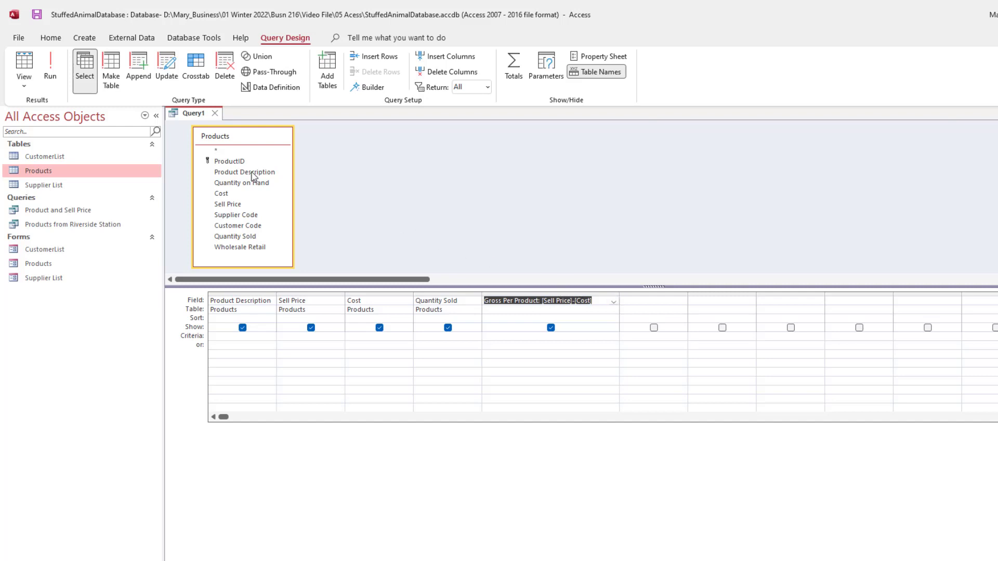
- View the query results, fit the Gross Per Product column to its heading and return to the query design
left_click(24, 65)
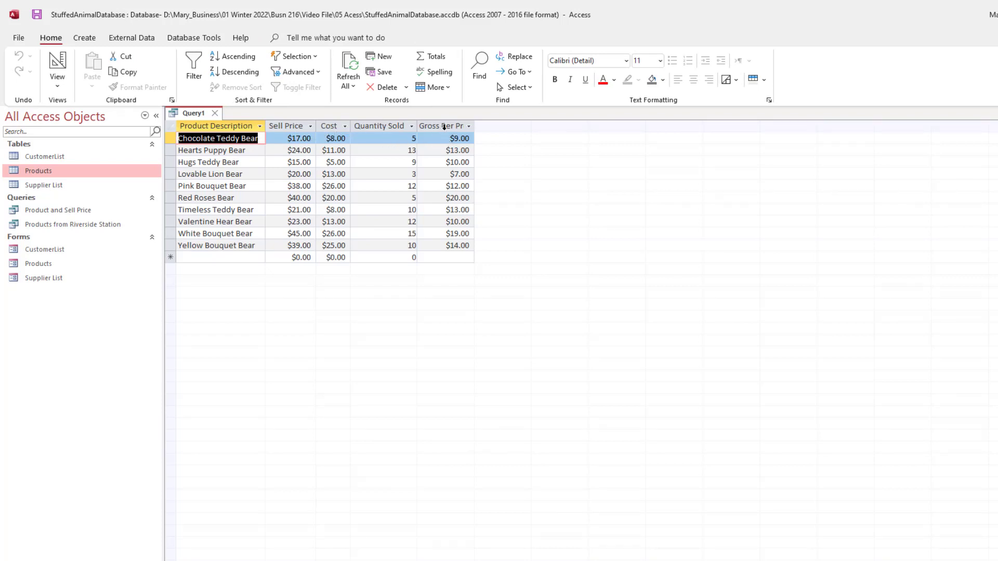
double_click(478, 125)
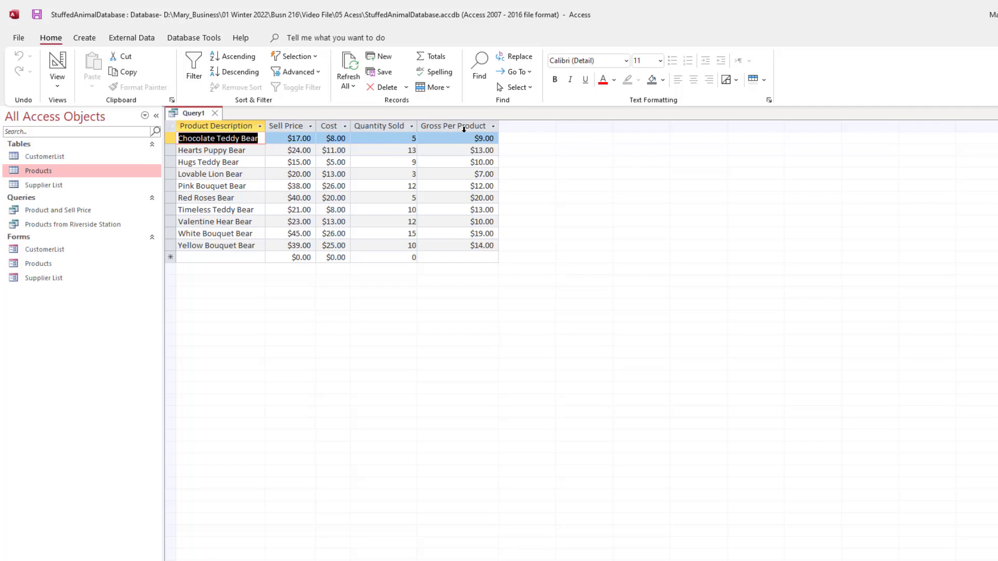
left_click(58, 65)
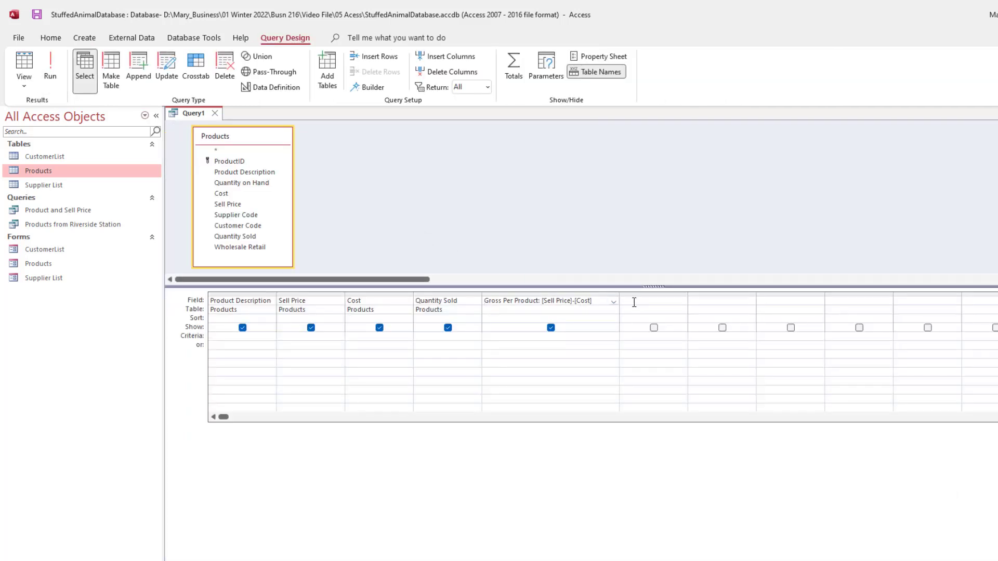
- Add the calculated field Total Gross Per Product: [Gross Per Product]*[Quantity Sold] in the next column and widen that column to show the expression
left_click(636, 300)
right_click(660, 301)
left_click(686, 394)
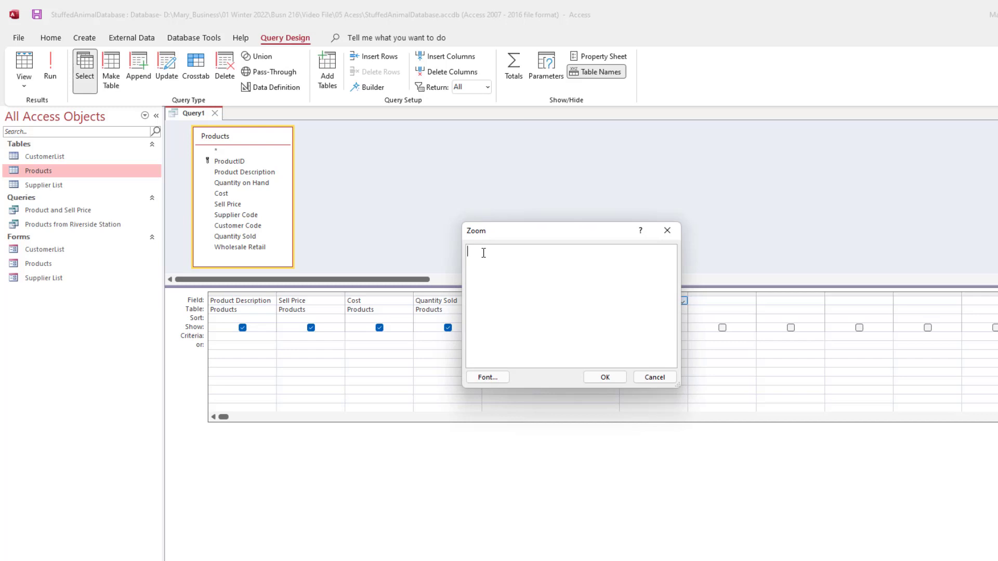
type("Total Gross Per Product:")
type("[")
left_click_drag(556, 236, 732, 223)
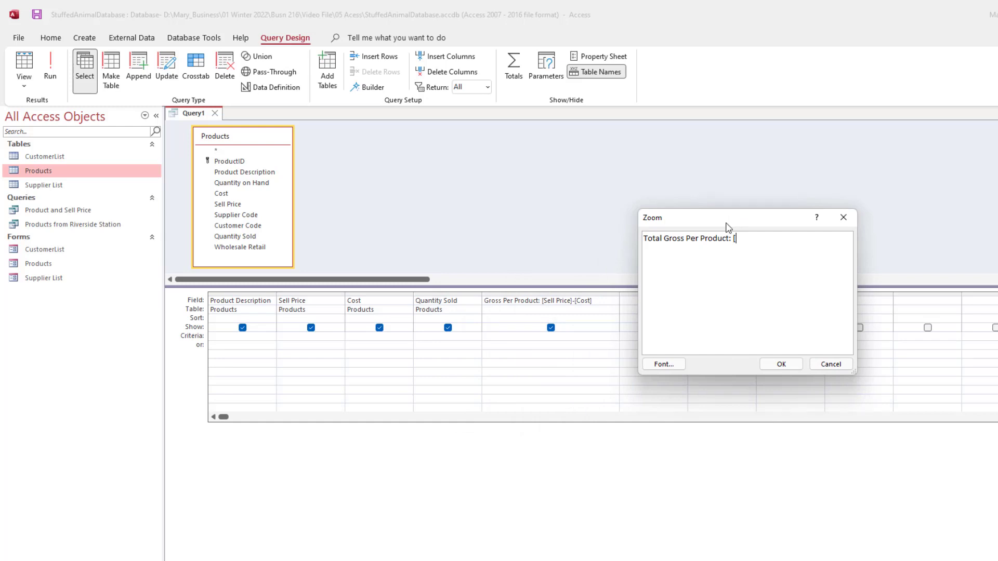
type("Gross Per Product]*[Quantity Sold")
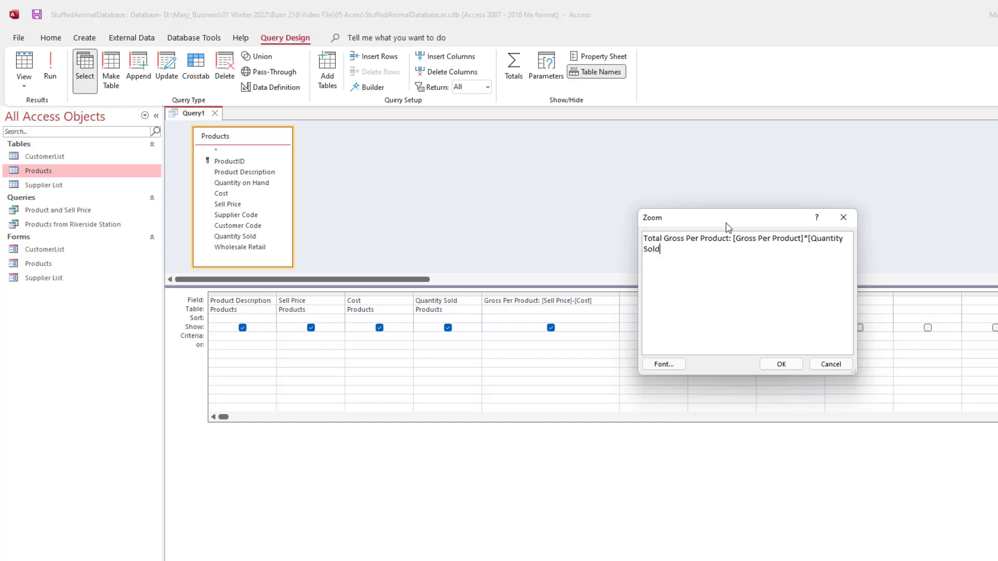
type("]")
left_click(781, 365)
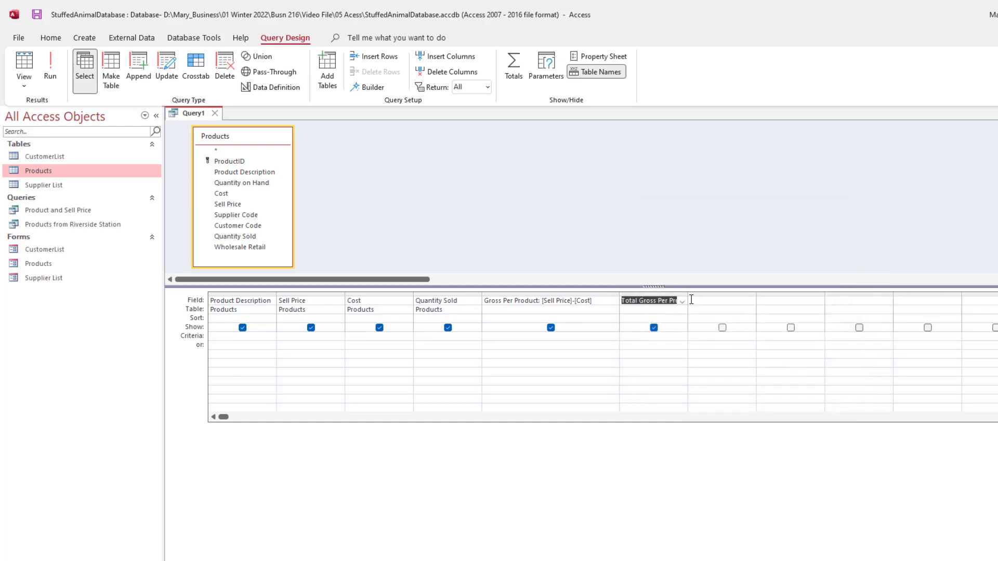
left_click_drag(687, 295, 876, 294)
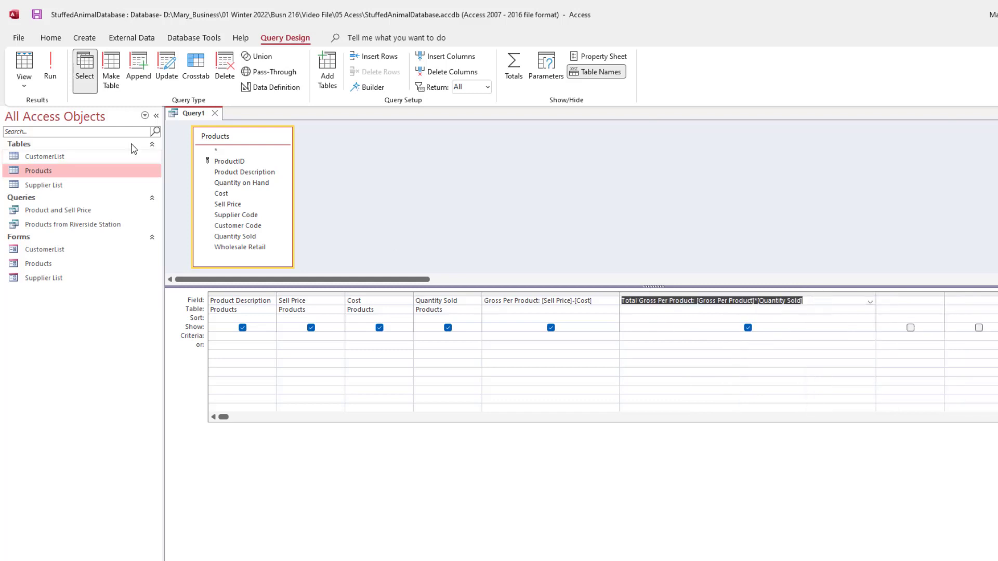
- View the query results, fit the Total Gross Per Product column to its heading and return to the query design
left_click(24, 65)
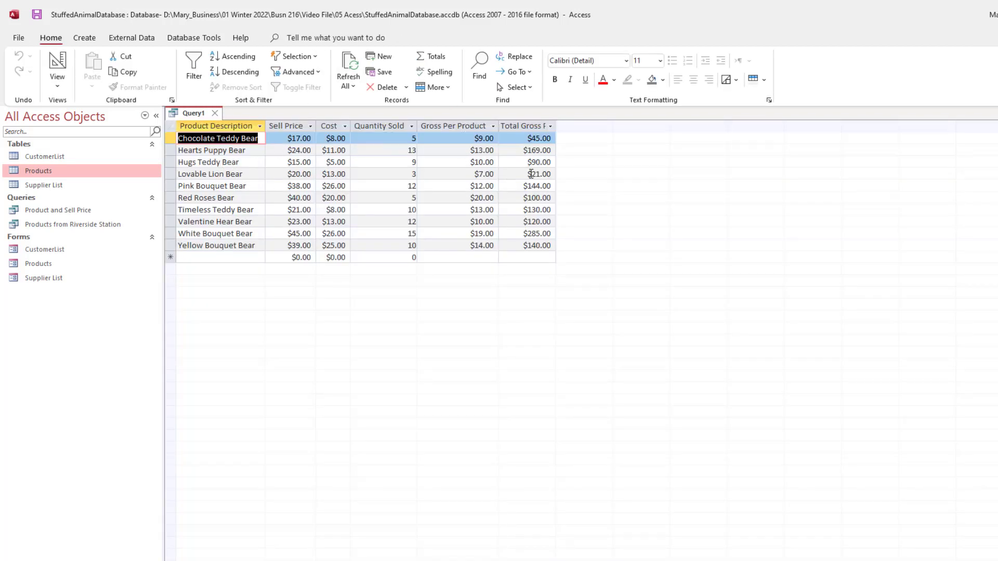
double_click(557, 123)
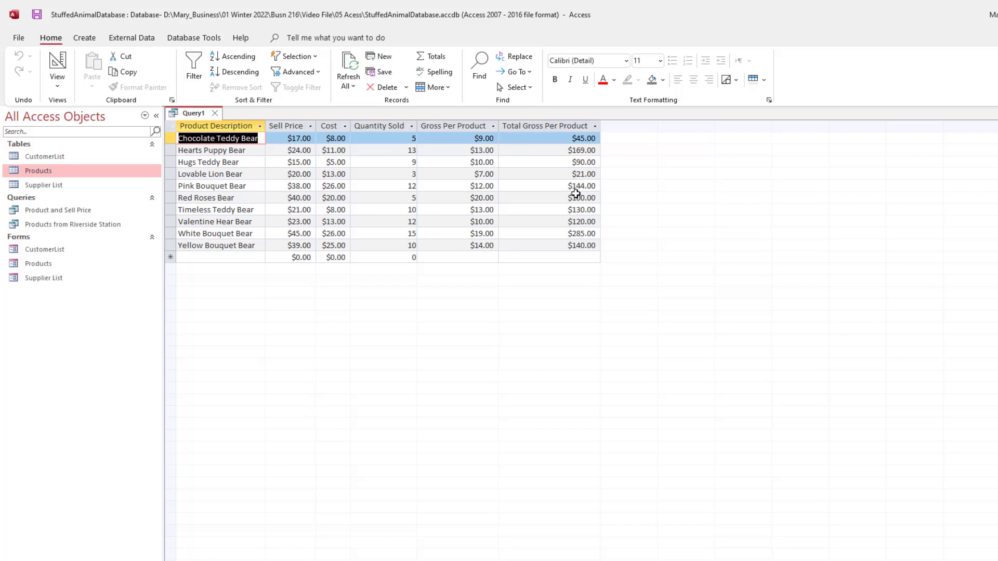
left_click(56, 65)
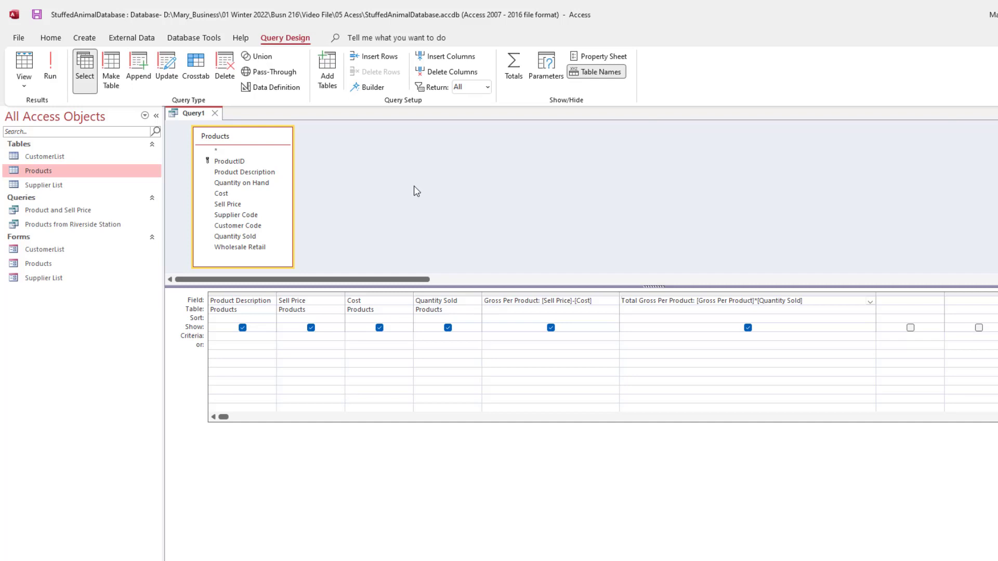
- Save the query as Gross Profit and close it
key("ctrl+s")
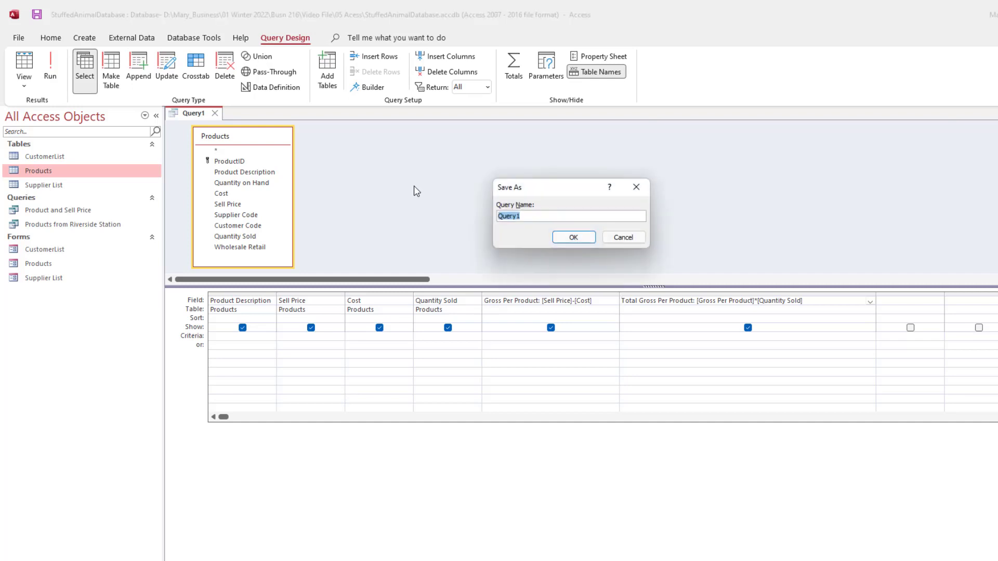
type("Gross Profit")
left_click(574, 238)
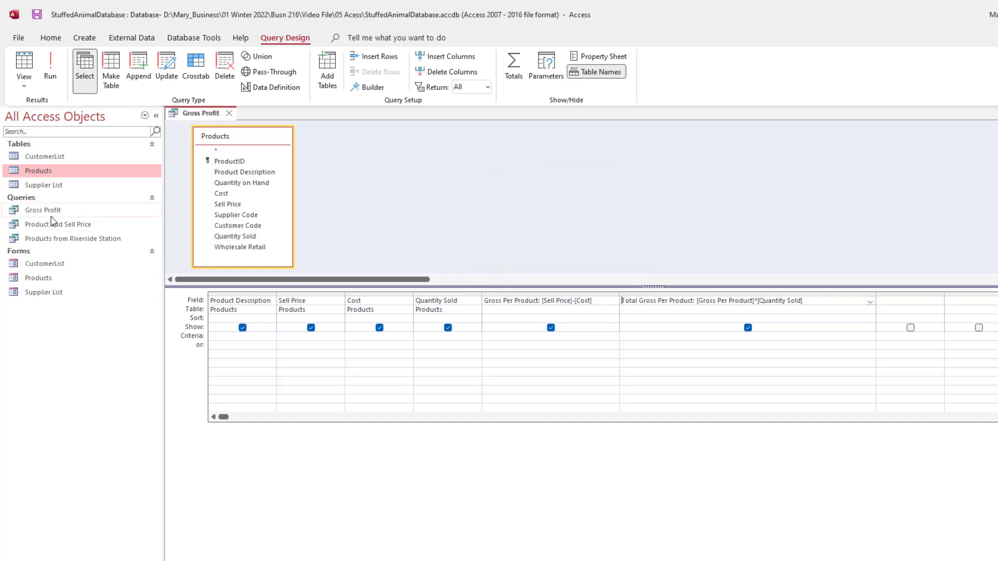
left_click(228, 113)
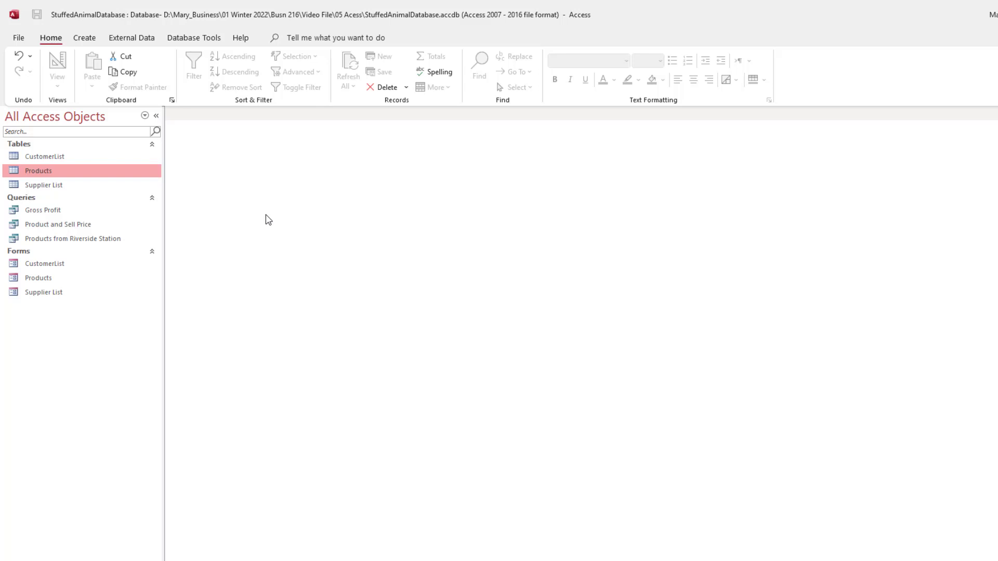
- Create another query in design view based on the Products table and enlarge its field list to show all fields
left_click(85, 39)
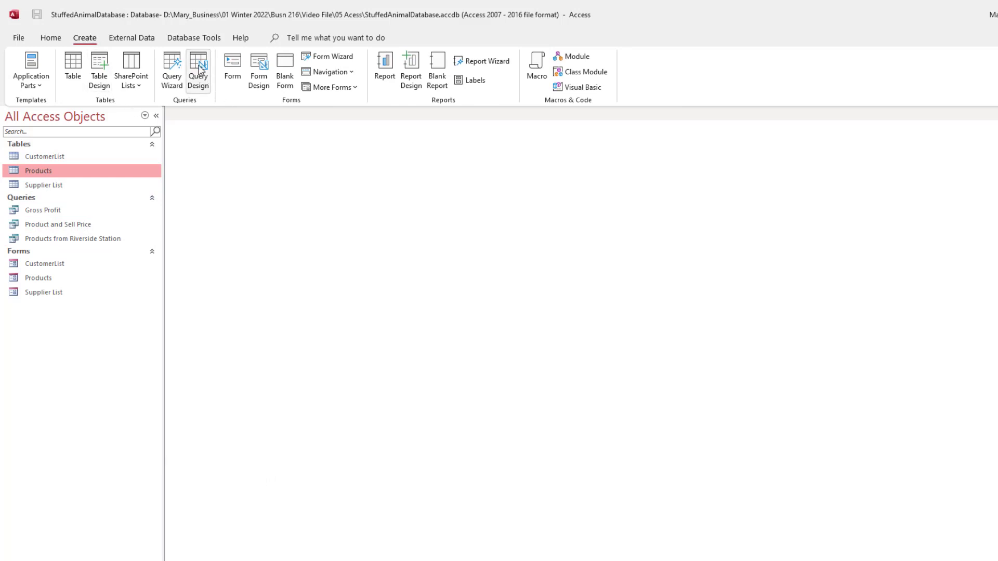
left_click(198, 71)
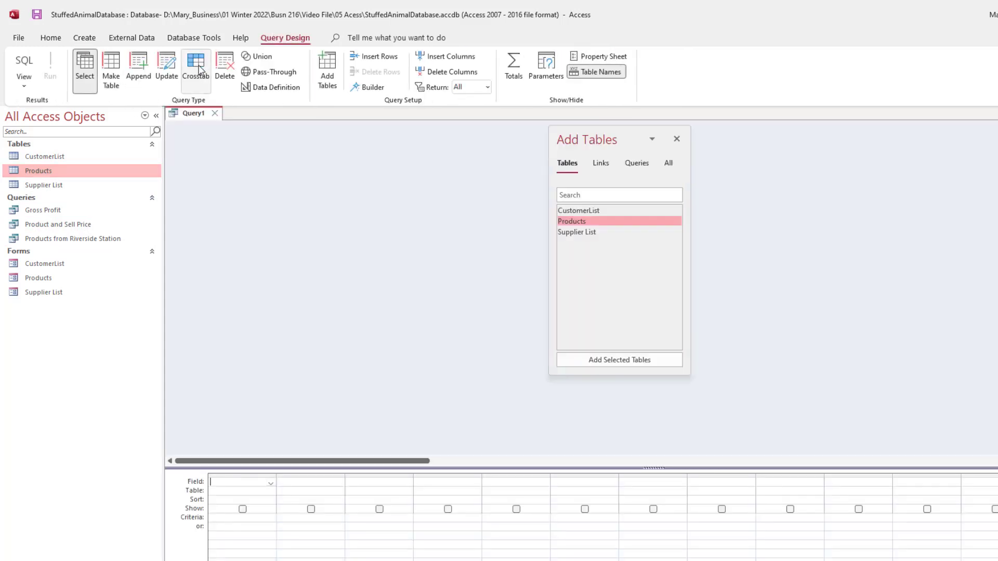
double_click(581, 222)
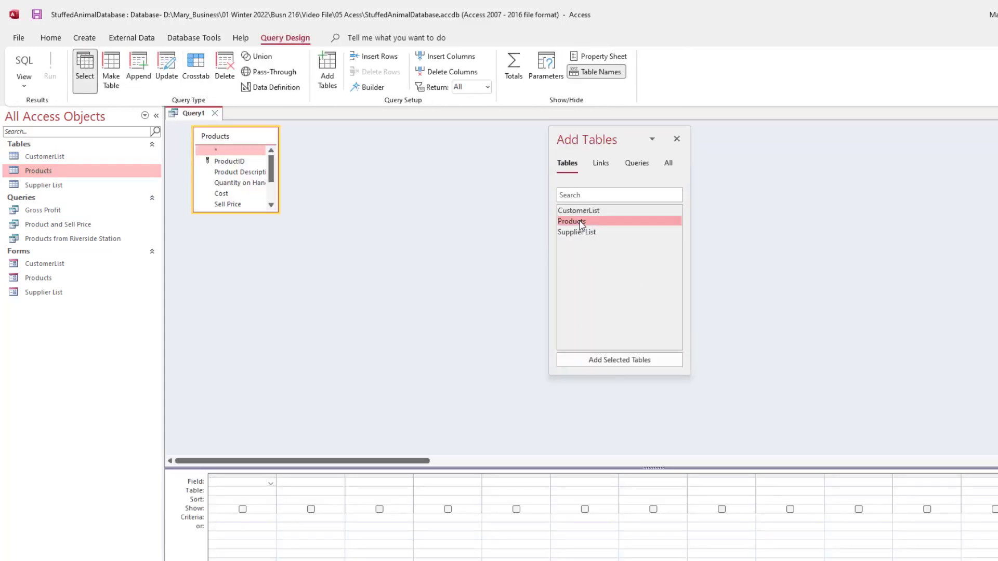
left_click(677, 139)
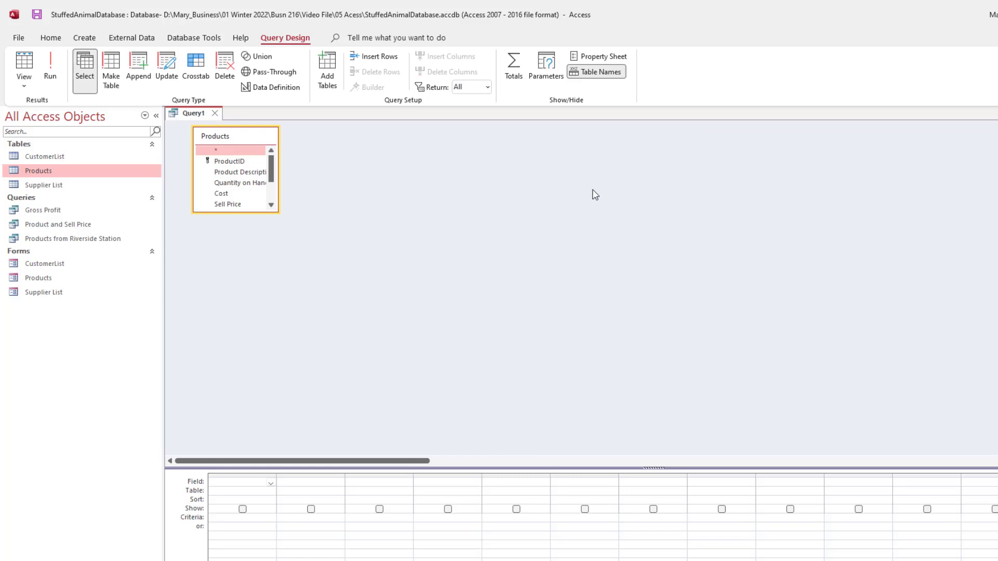
left_click_drag(278, 212, 303, 272)
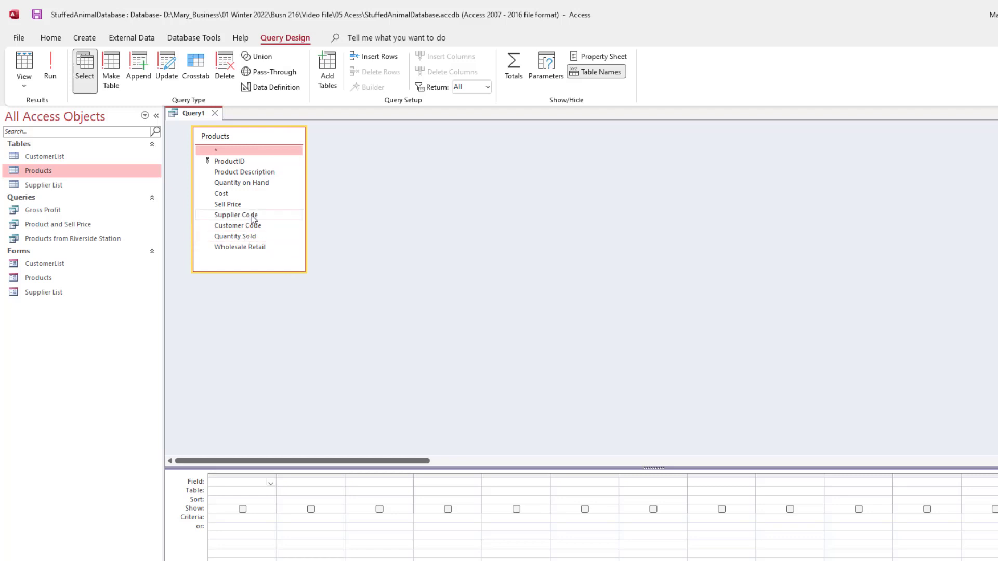
- Add the ProductID, Product Description, Quantity on Hand and Quantity Sold fields to the new query
double_click(231, 161)
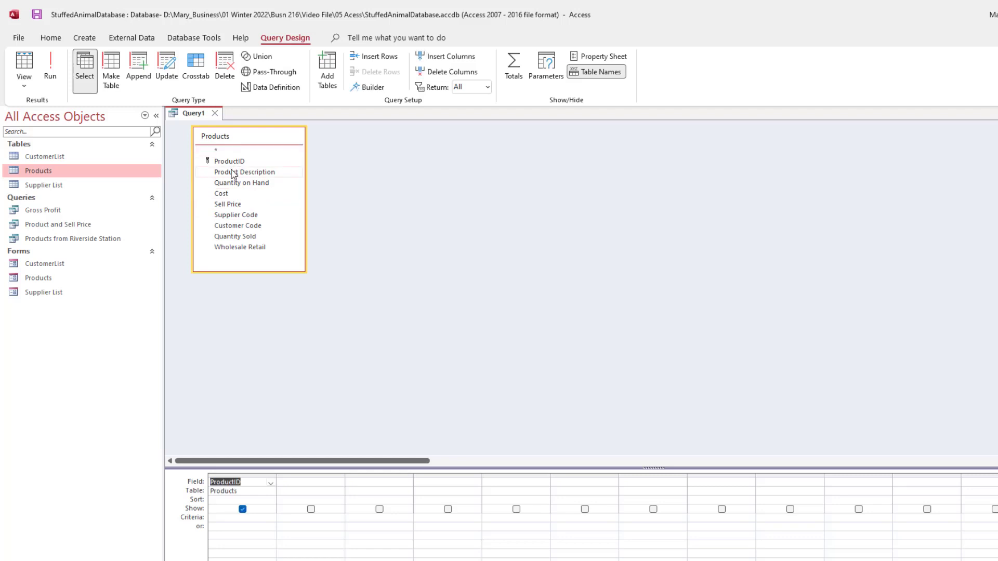
double_click(232, 172)
double_click(234, 183)
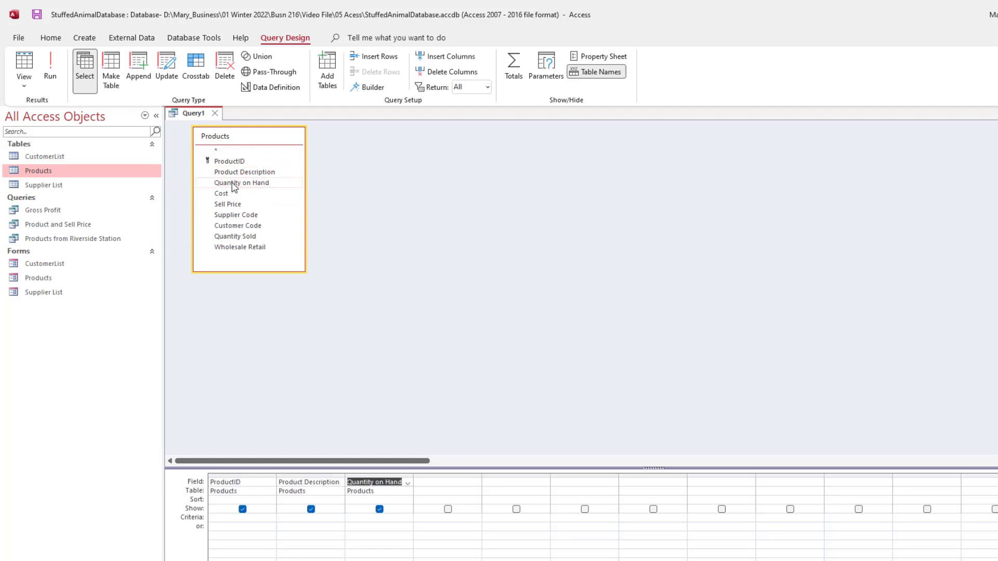
double_click(235, 236)
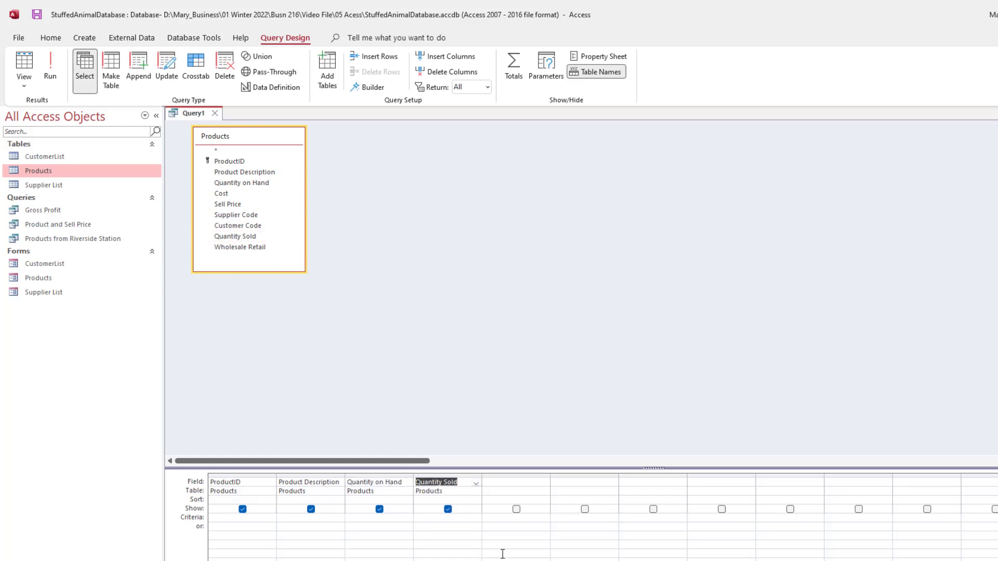
- Add a calculated field Inventory: [Quantity on Hand]-[Quantity Sold] after the Quantity Sold field
left_click(495, 483)
type("Inventory:")
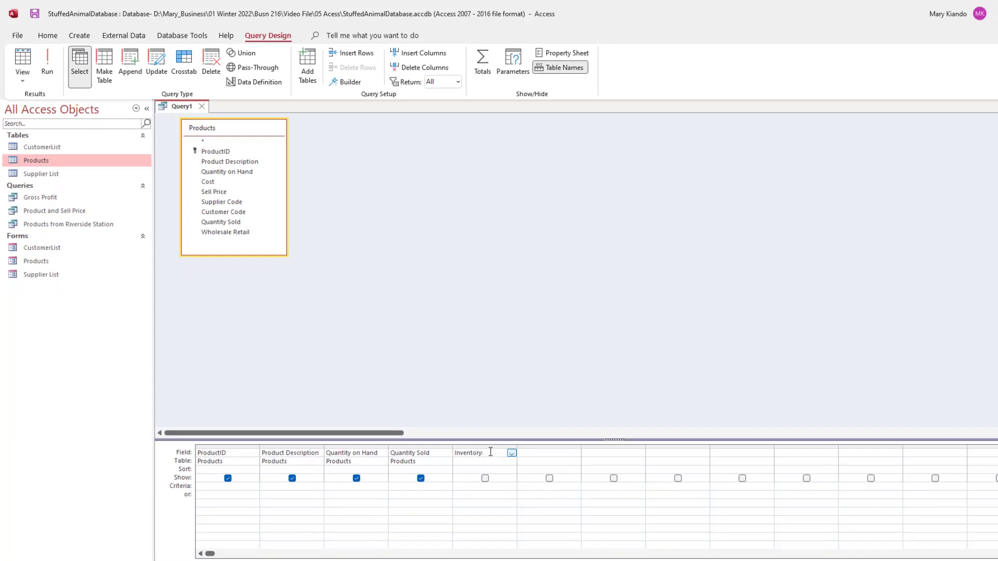
right_click(489, 451)
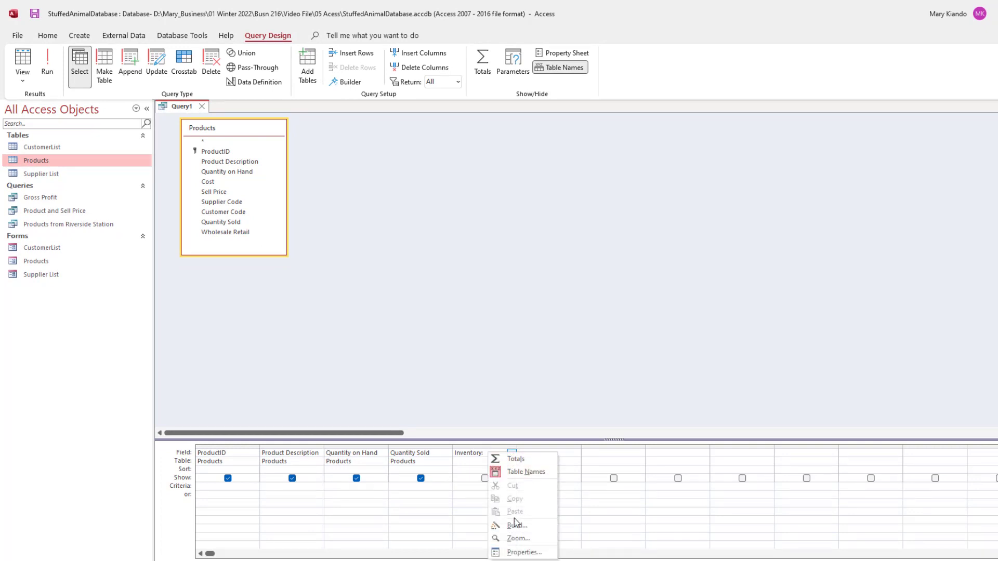
left_click(520, 541)
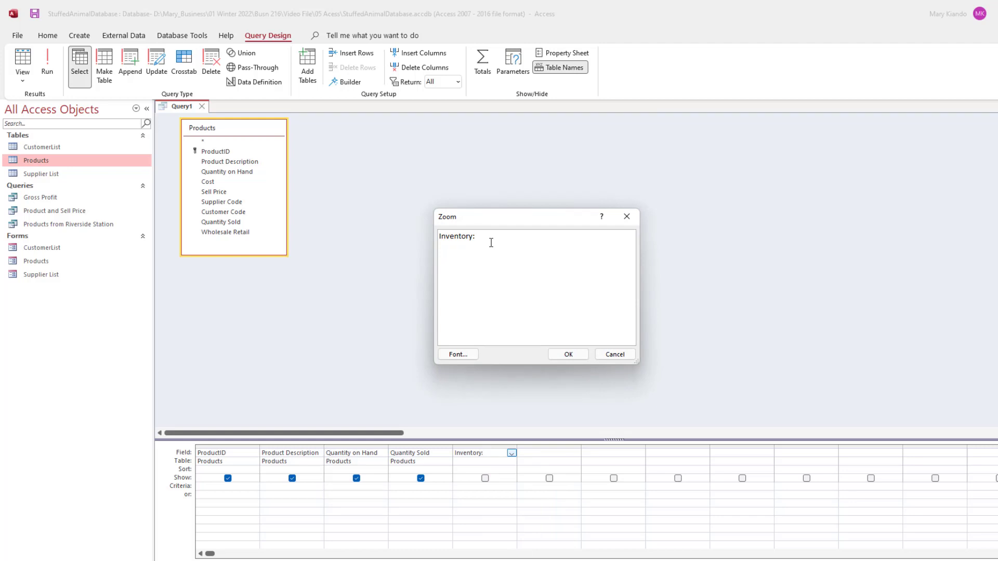
type("[Quantity on Hand]-[Quantity Sold")
left_click(582, 359)
- Widen the Inventory column in the design grid to show its whole expression, and view the query results before returning to the design
left_click_drag(614, 439, 598, 270)
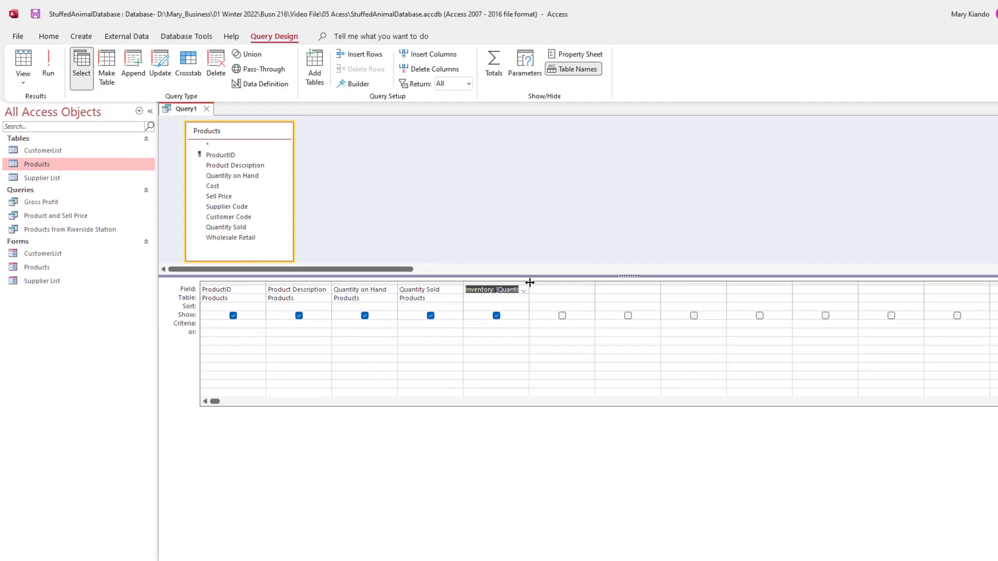
left_click_drag(529, 282, 647, 298)
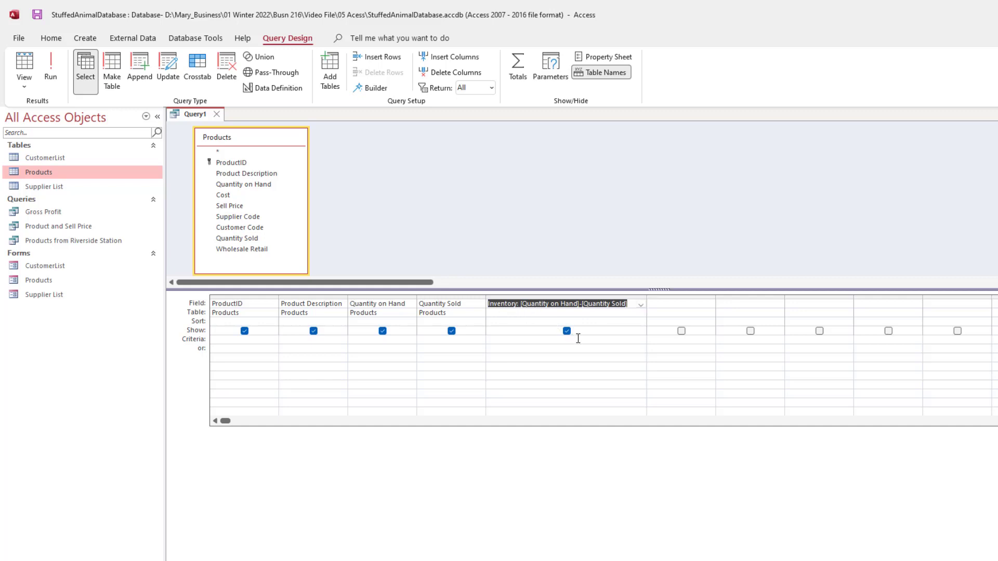
left_click(24, 66)
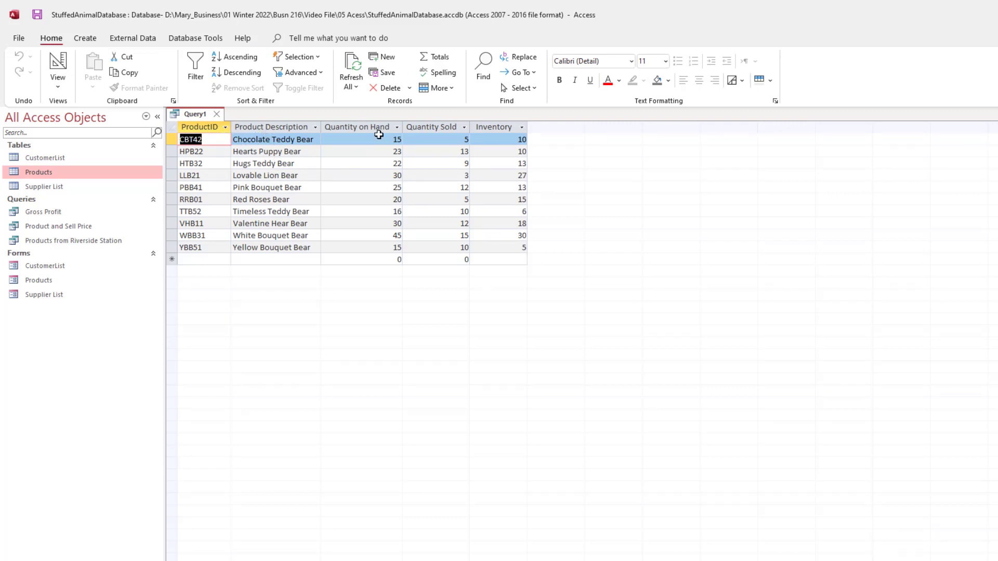
left_click(57, 61)
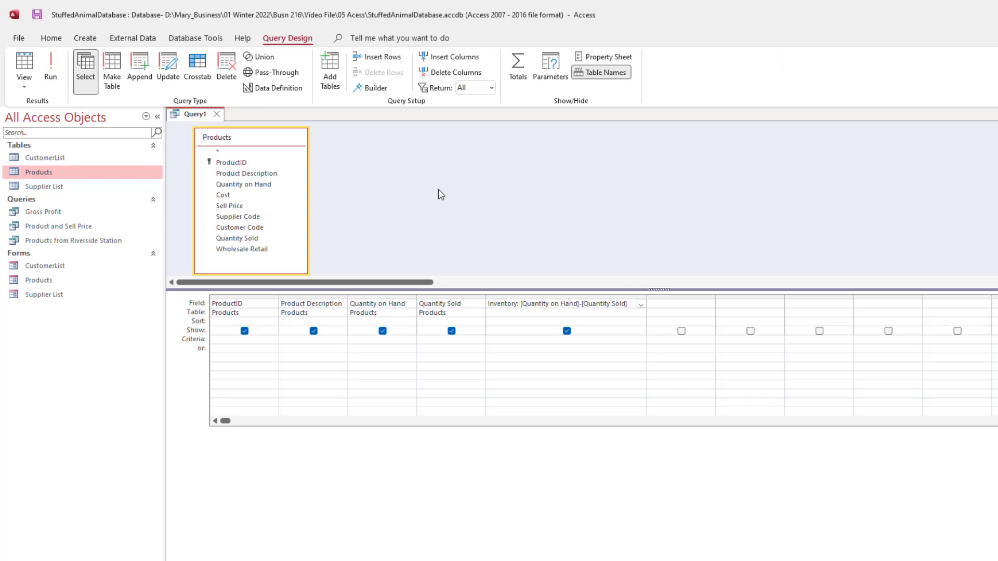
- Save the query as Inventory and close it
key("ctrl+s")
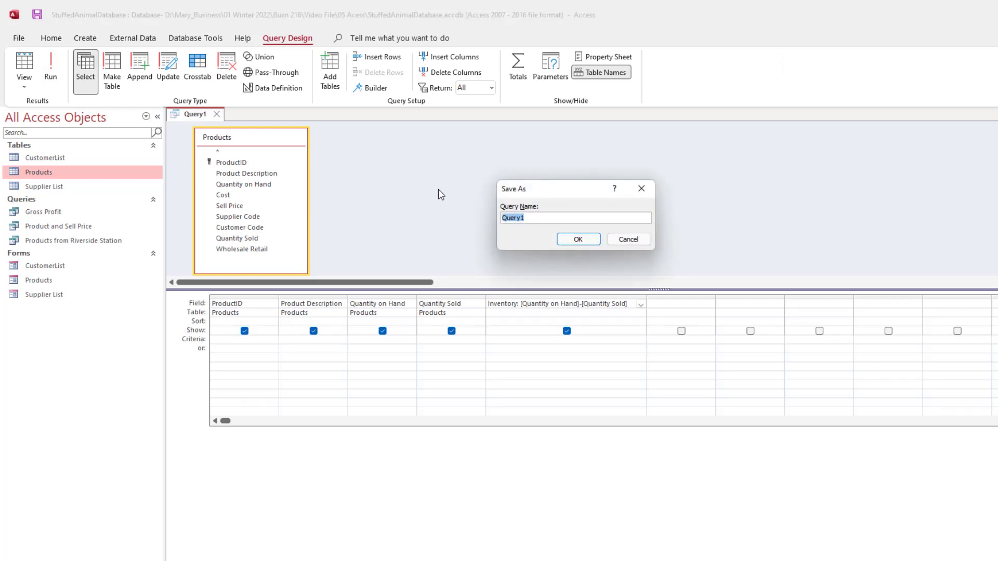
type("Inventory")
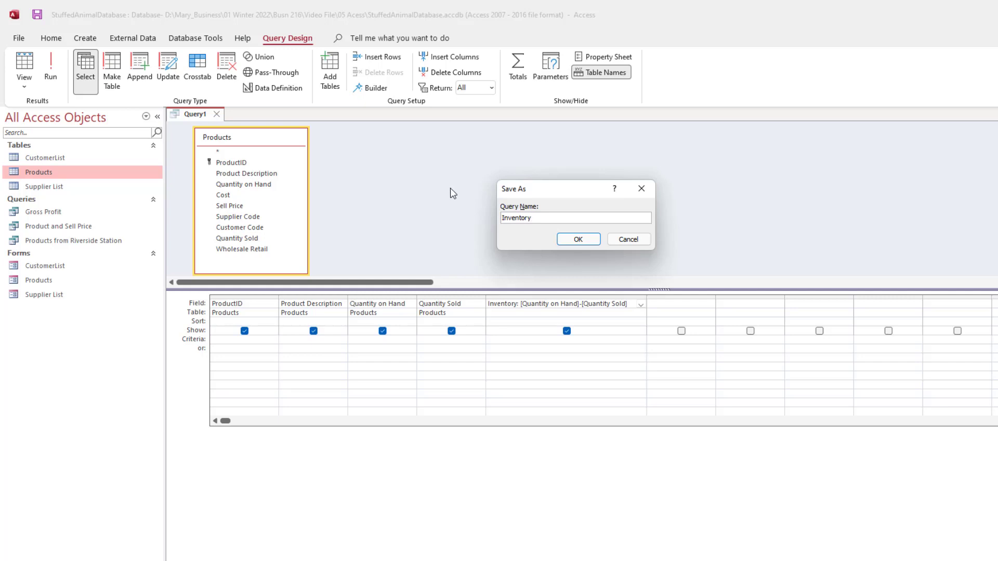
left_click(577, 239)
left_click(225, 114)
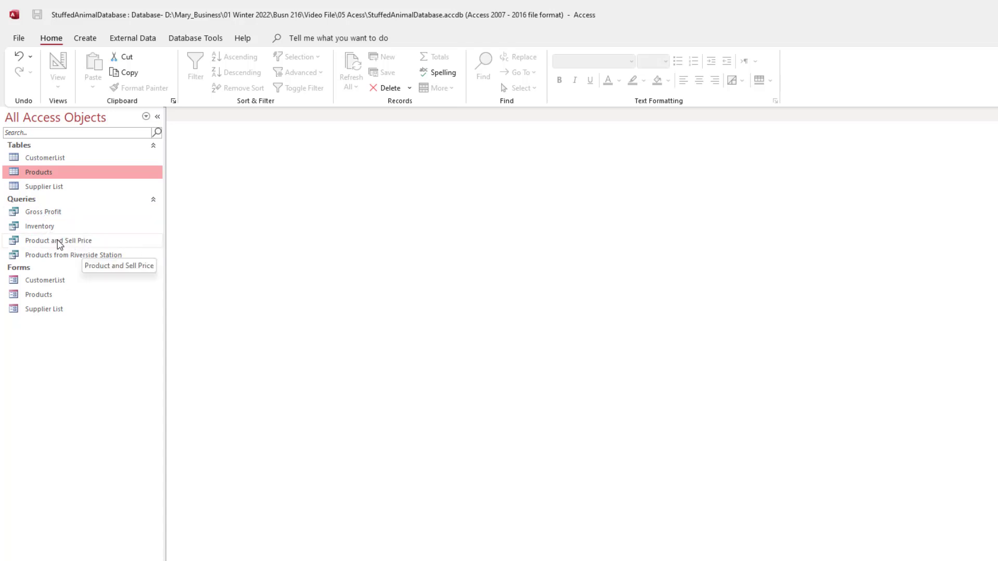
- Rename the Product and Sell Price query as 01 Product and Sell Price
left_click(58, 242)
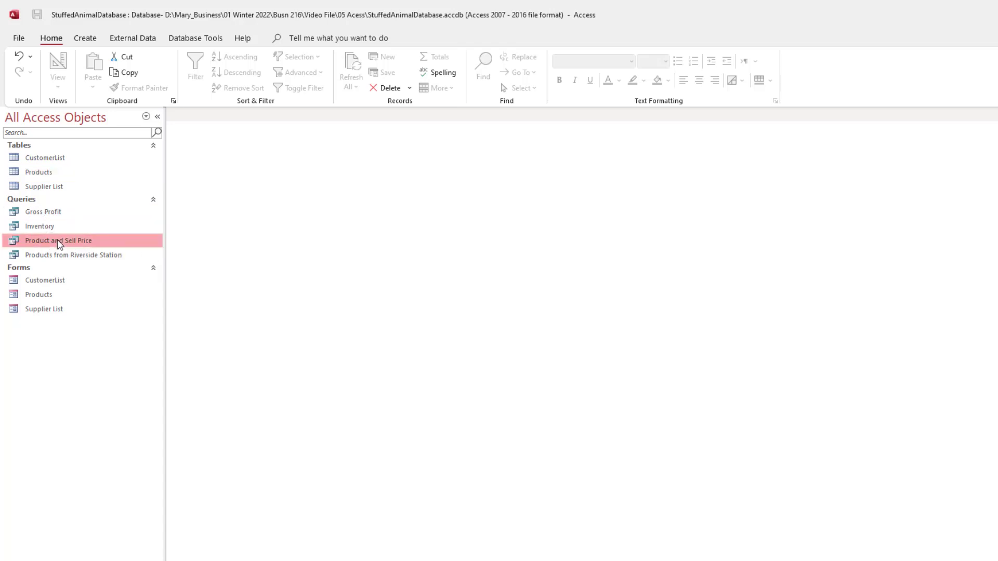
key("F2")
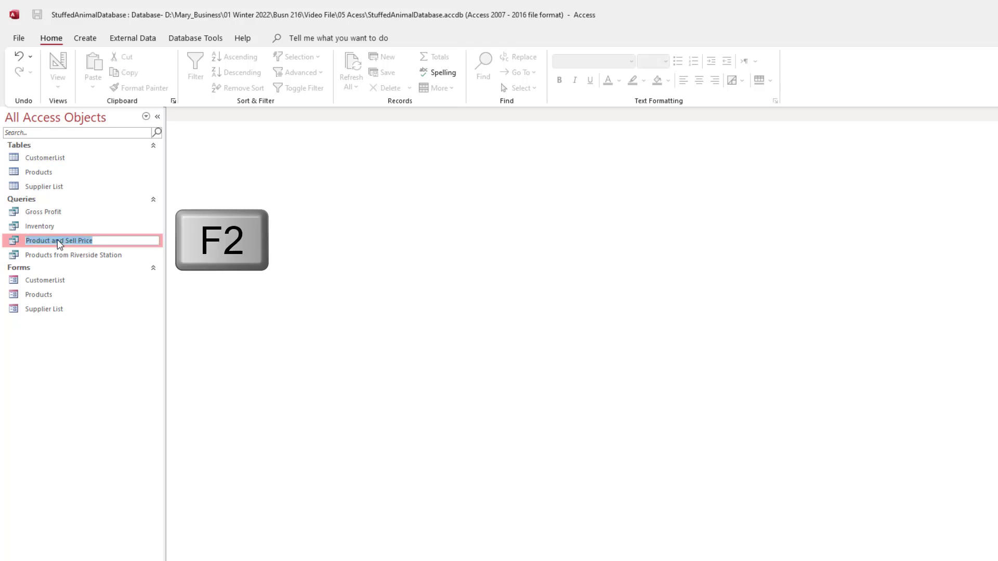
key("Home")
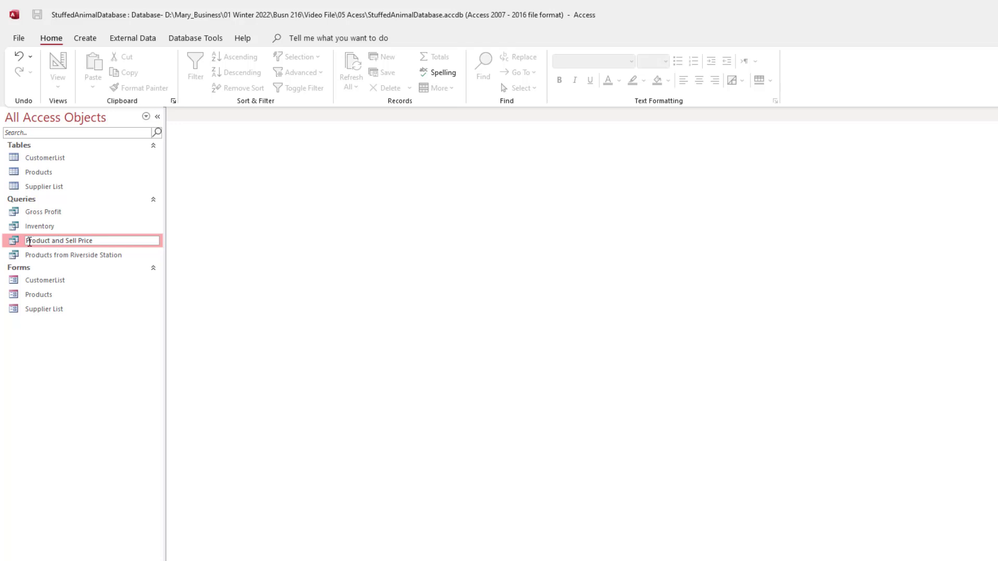
type("01")
key("Return")
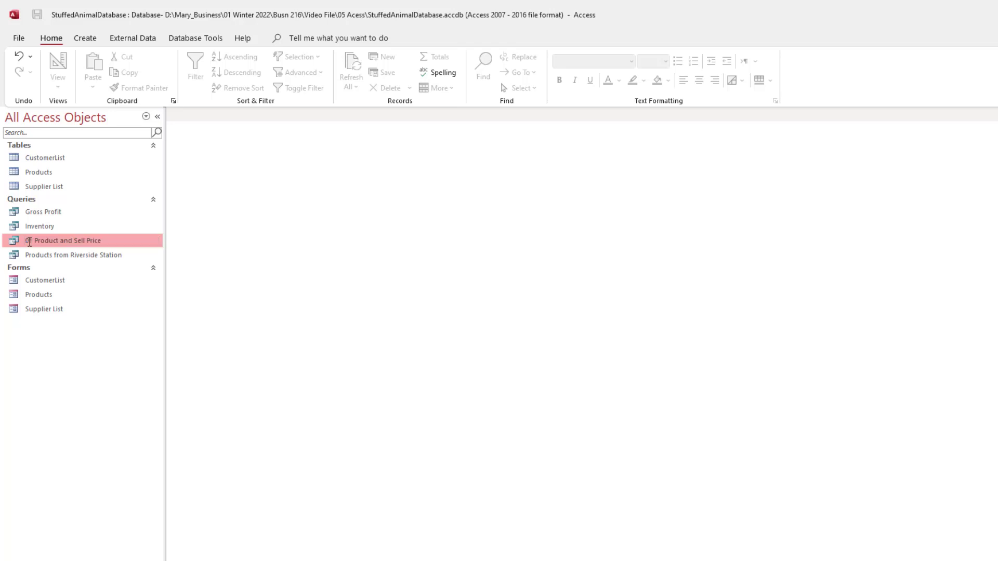
- Rename the Products from Riverside Station query as 02 Products from Riverside Station
left_click(66, 256)
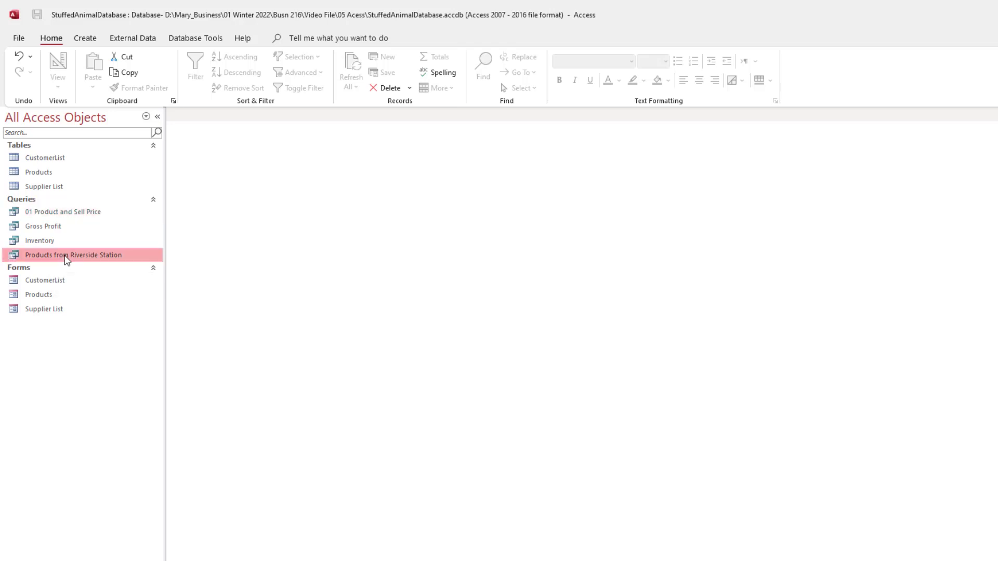
left_click(67, 256)
key("Home")
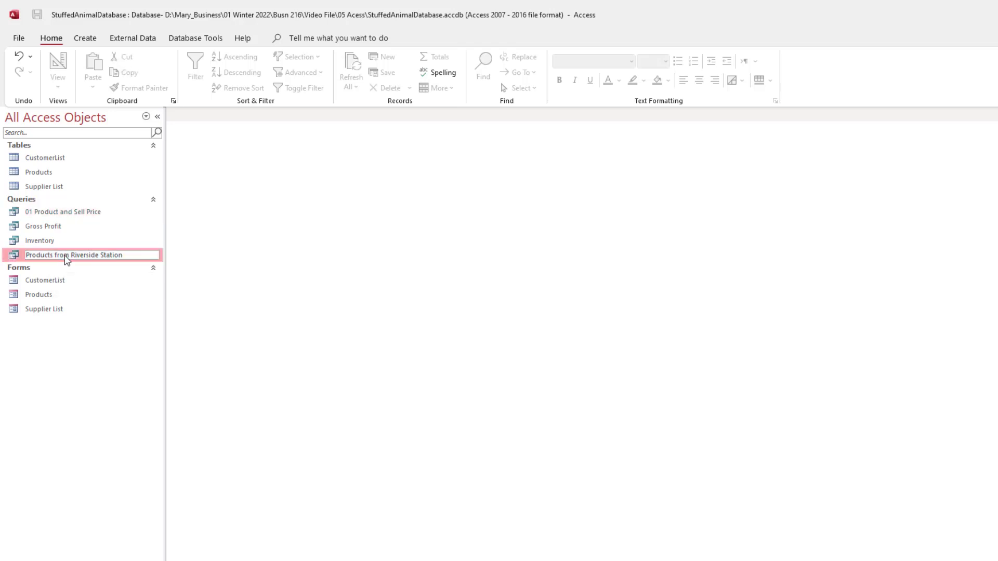
type("02")
key("Return")
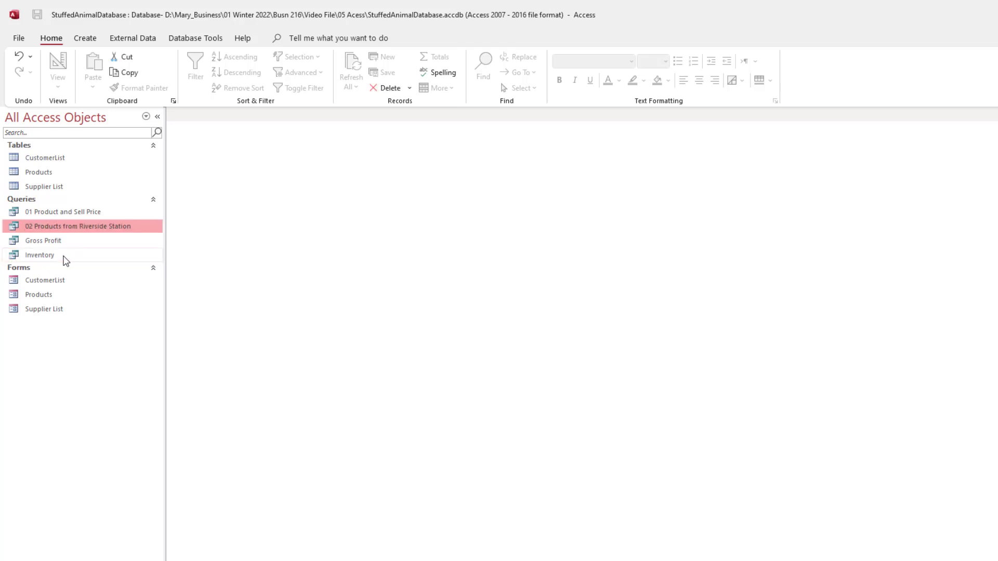
- Rename the Gross Profit query as 03 Gross Profit
left_click(52, 243)
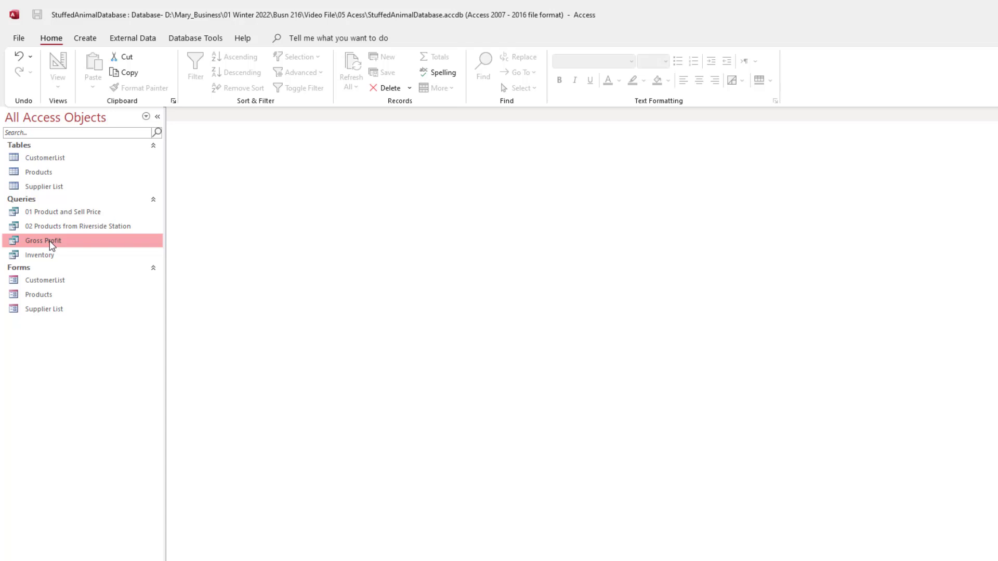
left_click(51, 243)
key("Home")
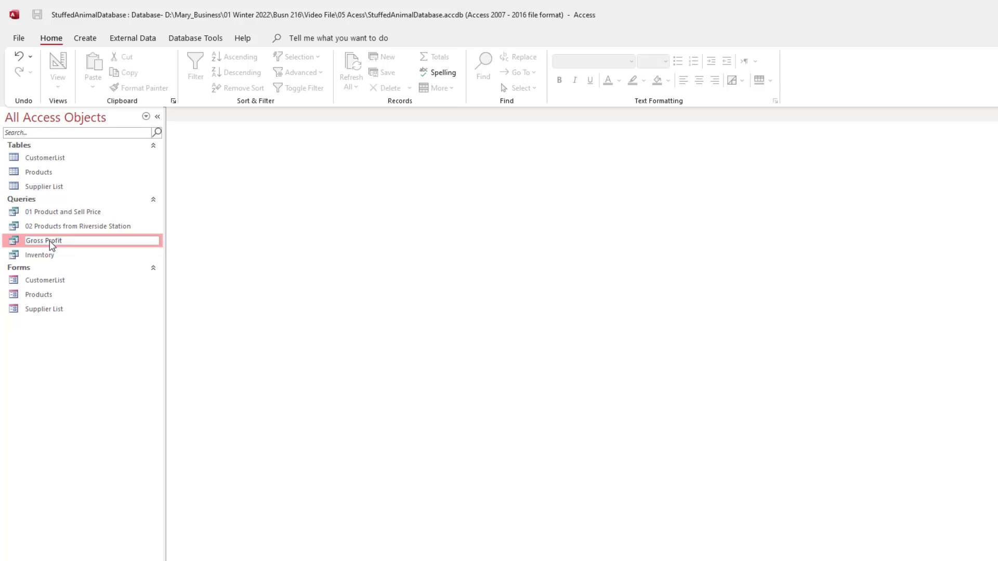
type("03")
key("Return")
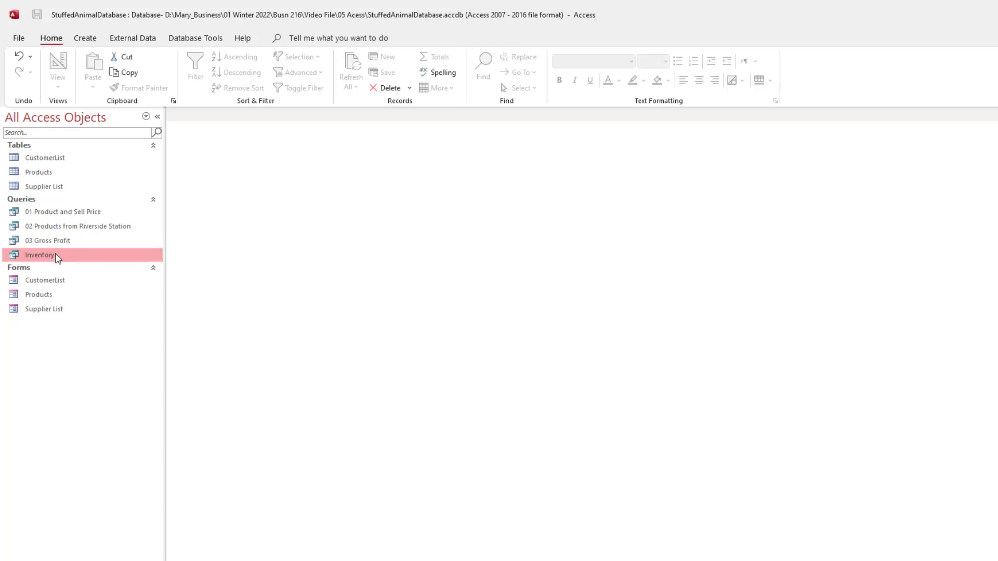
- Rename the Inventory query as 04 Inventory
left_click(57, 257)
left_click(58, 258)
key("Home")
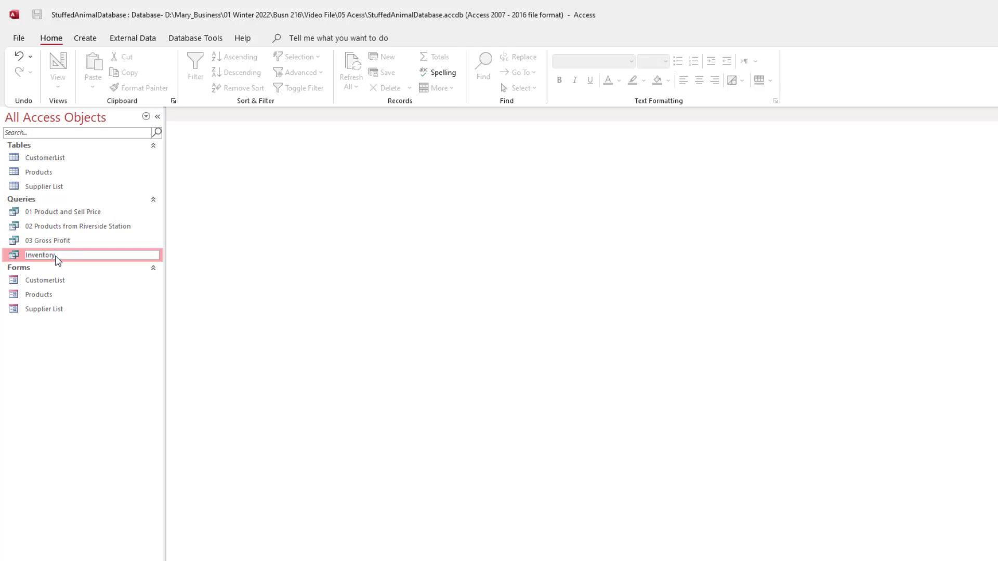
type("04")
key("Return")
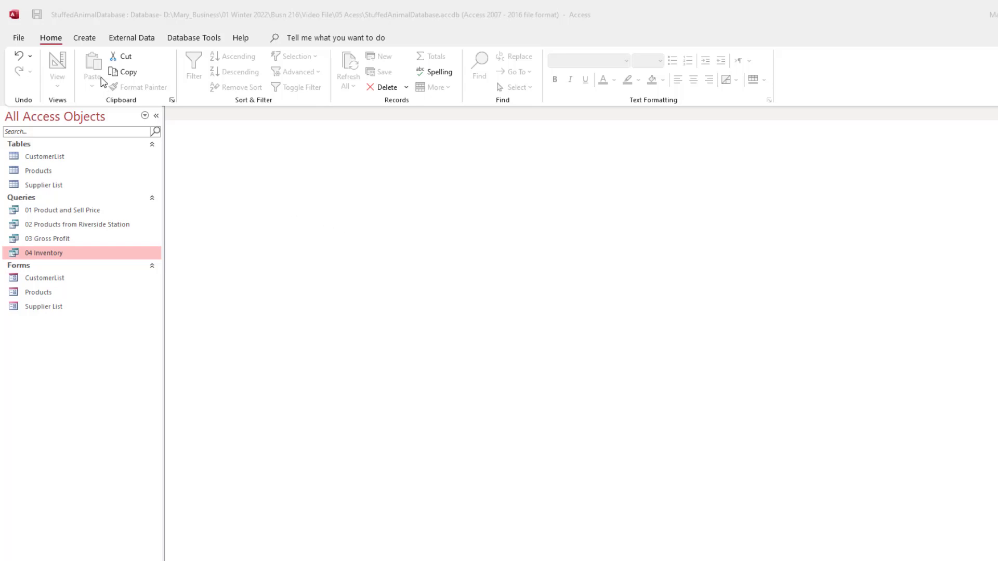
- Create a new query in design view based on the Products table and enlarge its field list to show all fields
left_click(85, 39)
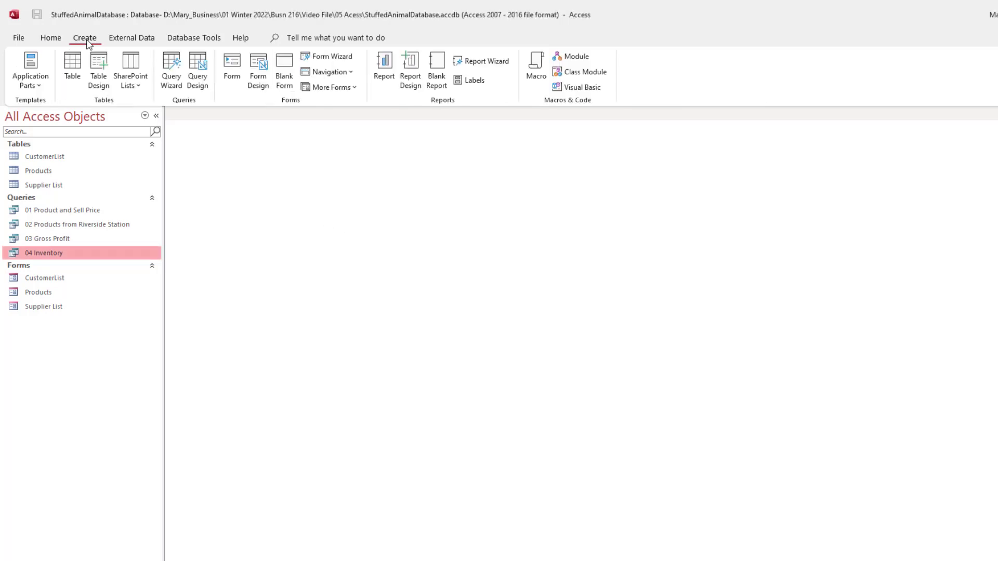
left_click(201, 72)
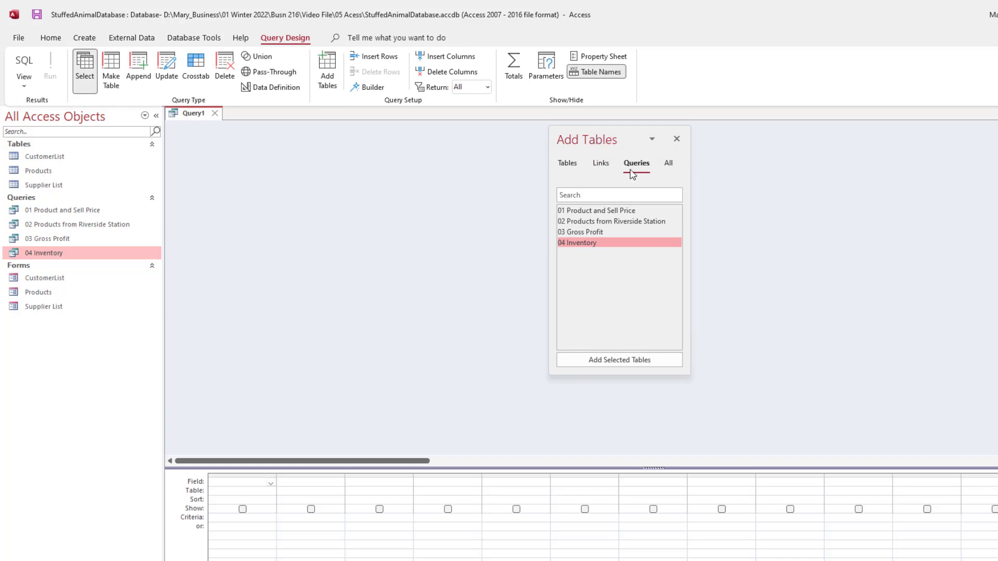
left_click(568, 165)
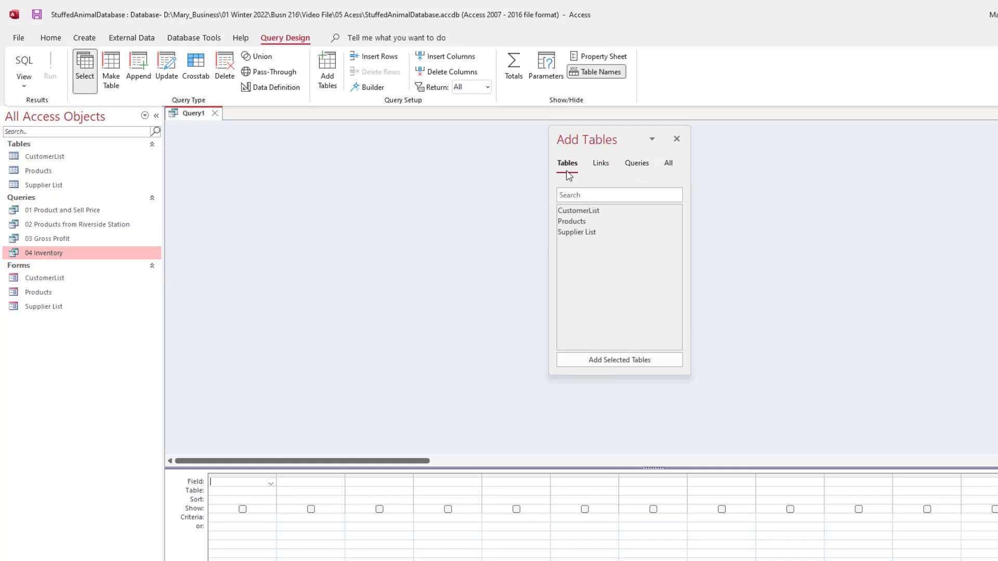
double_click(571, 223)
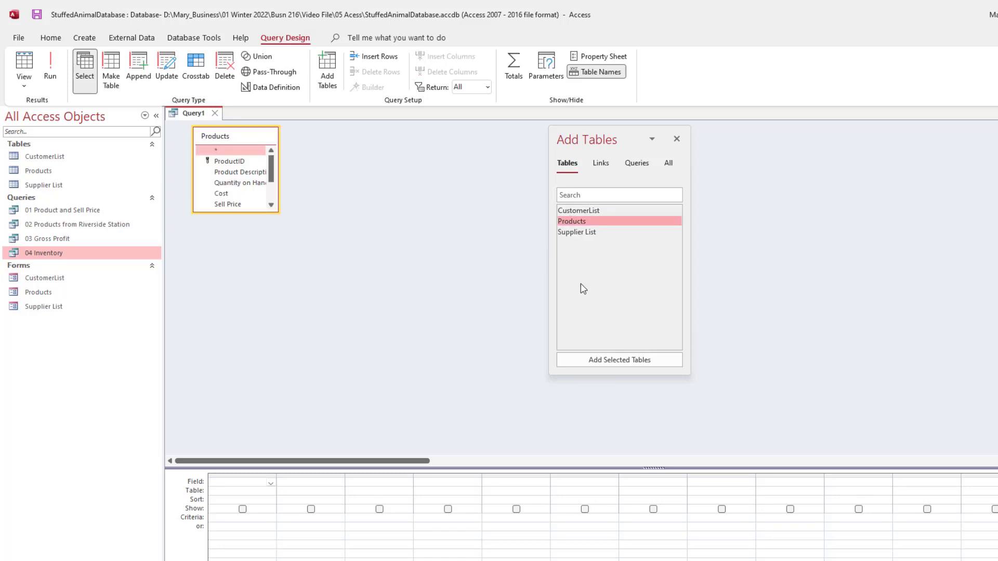
left_click(677, 140)
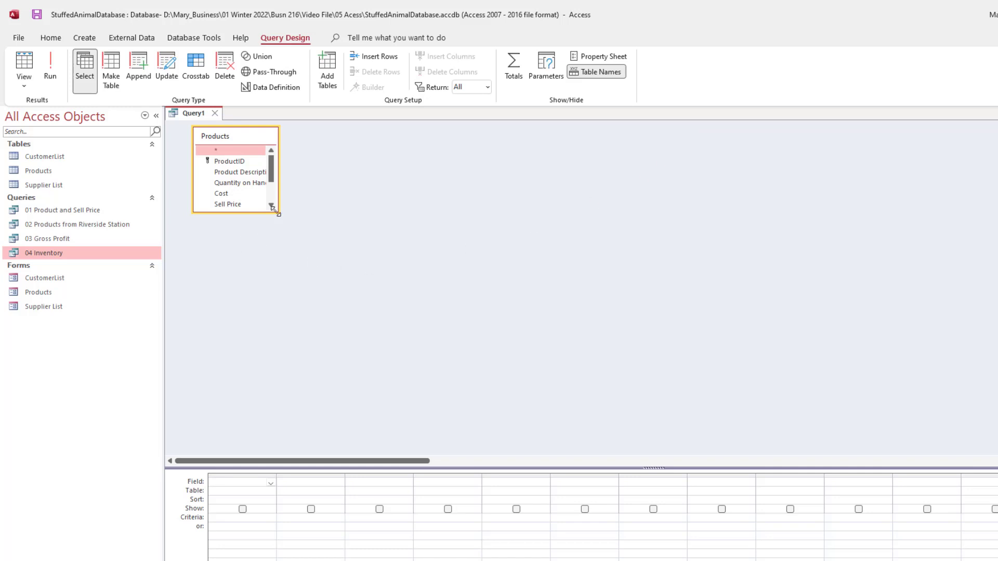
left_click_drag(277, 211, 300, 271)
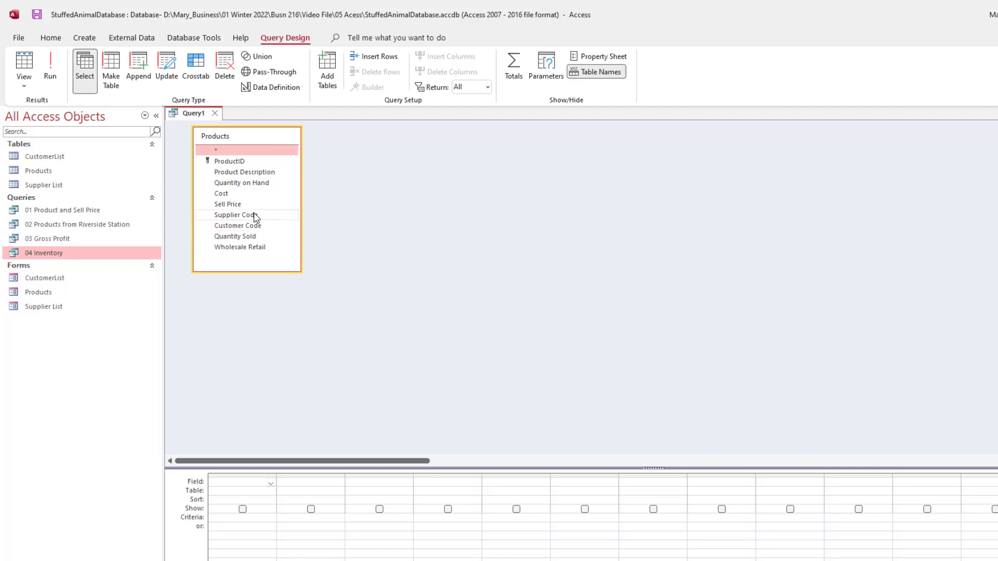
- Add the ProductID, Product Description, Quantity on Hand and Quantity Sold fields to the query
double_click(242, 165)
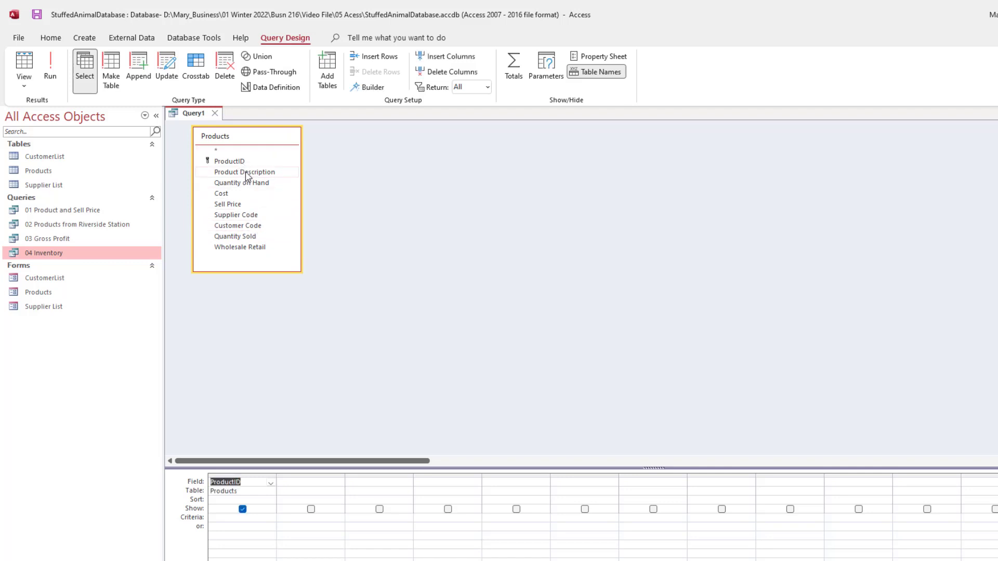
double_click(245, 174)
left_click(250, 187)
double_click(250, 186)
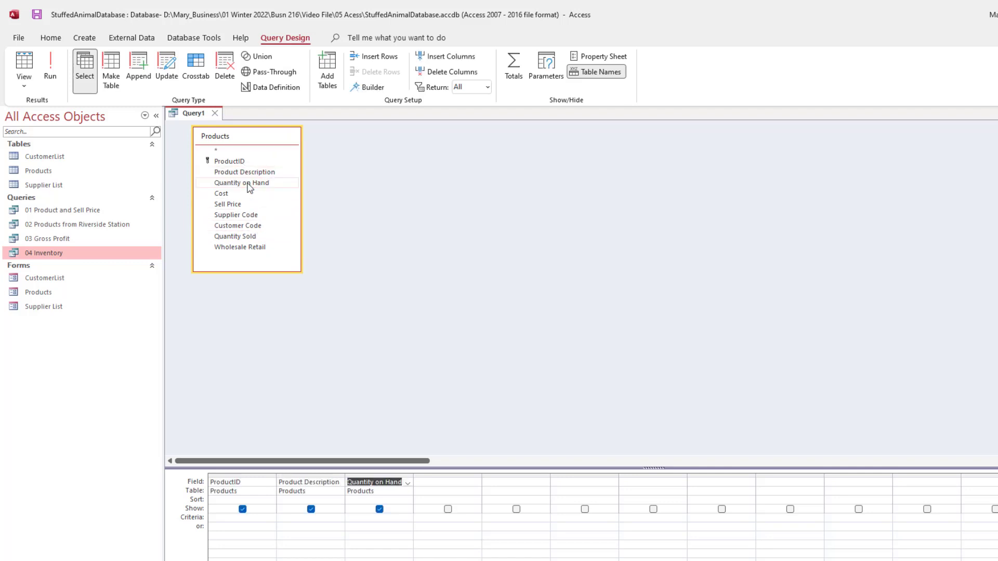
double_click(242, 237)
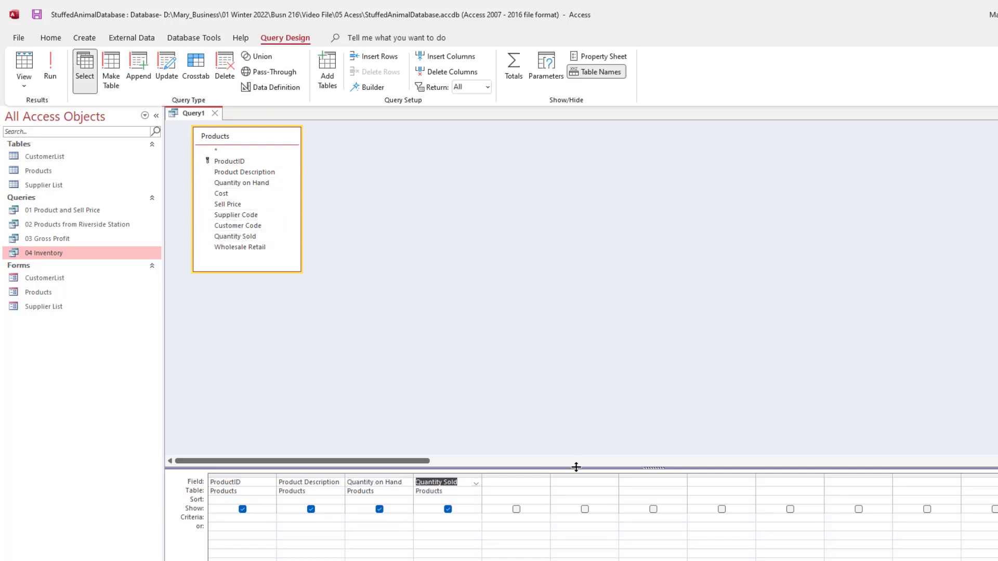
- Enlarge the design grid and add the calculated field Inventory: [Quantity on Hand]-[Quantity Sold] in the fifth column
left_click_drag(582, 468, 563, 296)
left_click(488, 309)
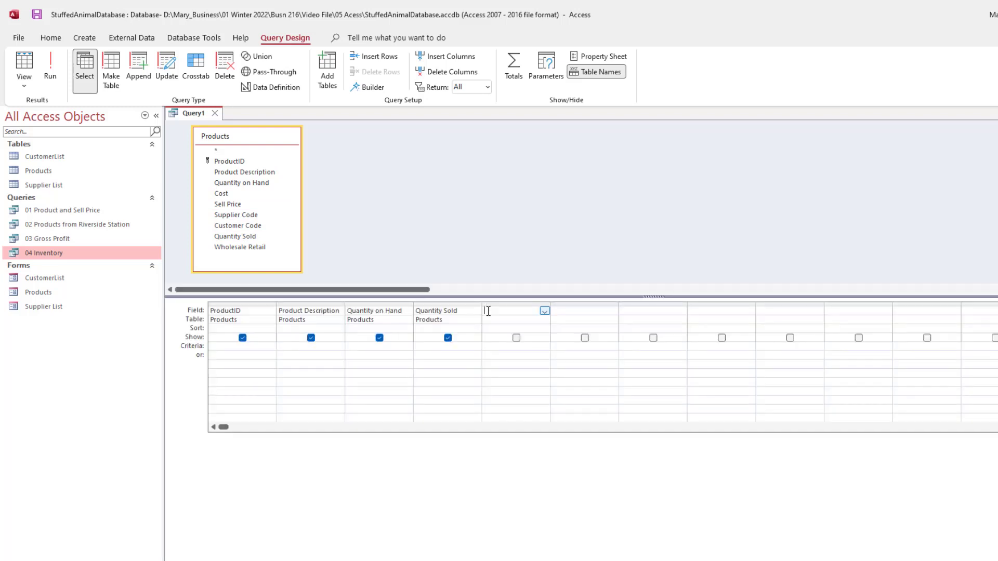
right_click(489, 310)
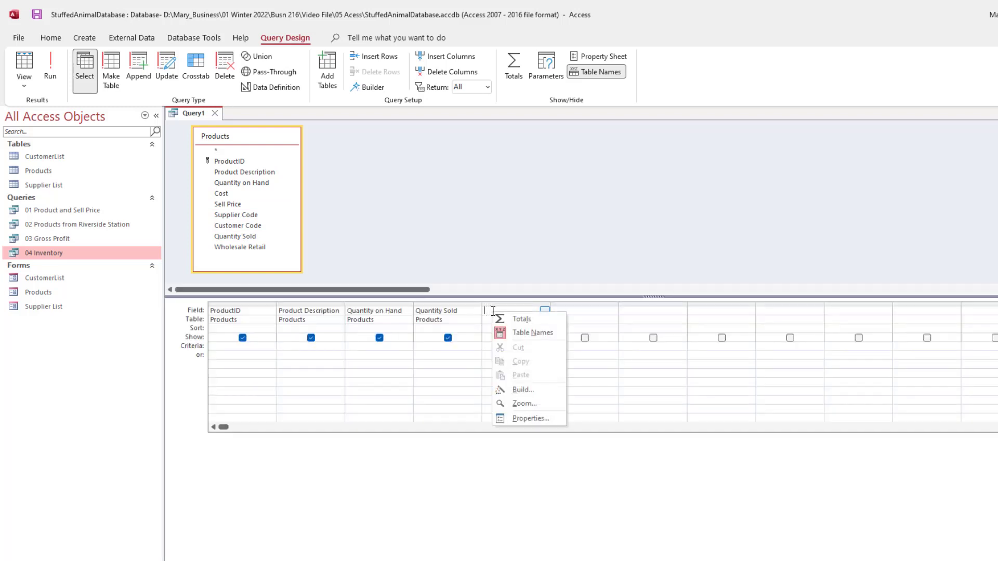
left_click(525, 404)
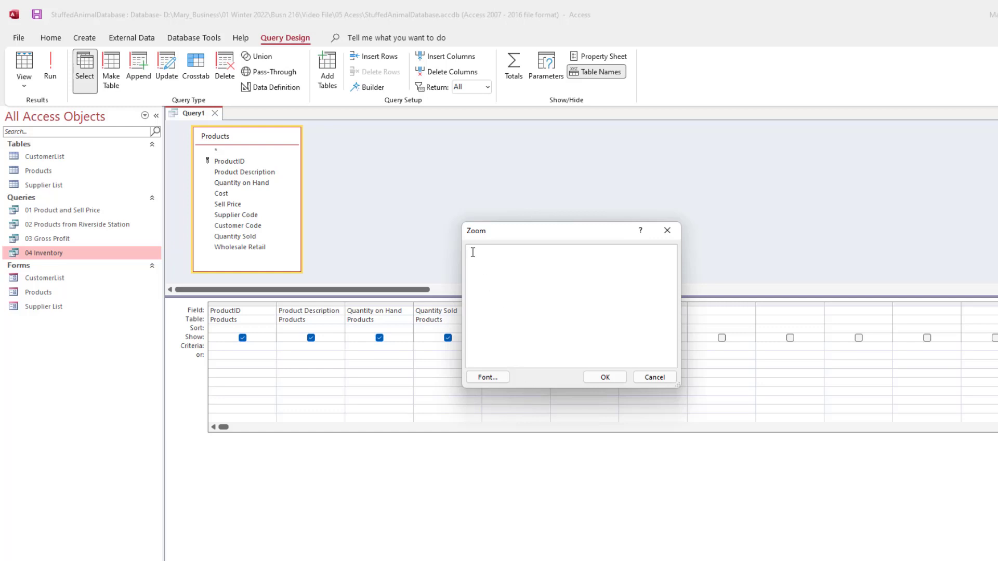
type("Inventory: [Quantity on Hand]-[Quantity Sold]")
left_click(604, 377)
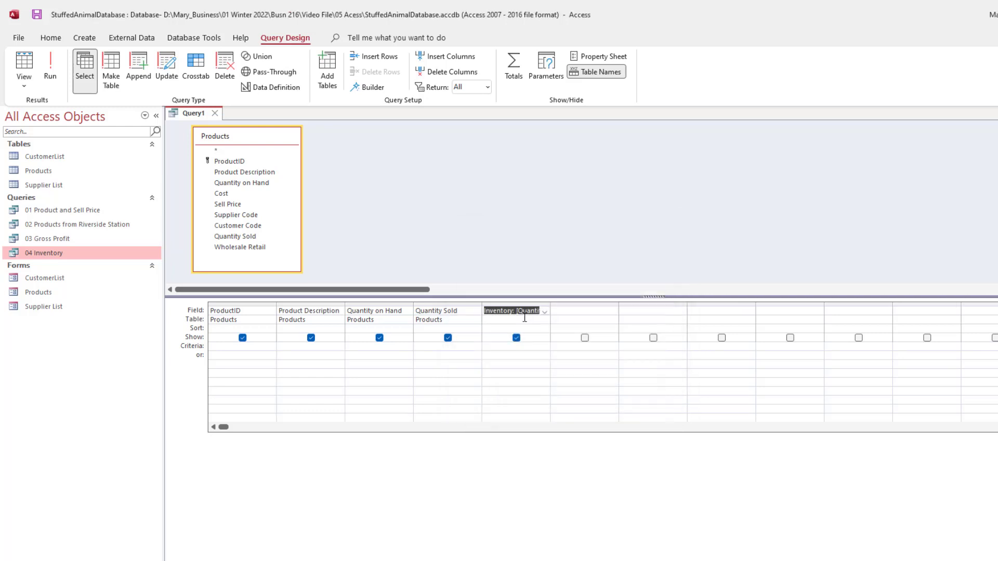
- Fit the Inventory column to its expression and add the calculated field Inventory Value: [Inventory]*[Cost] in the sixth column
double_click(550, 305)
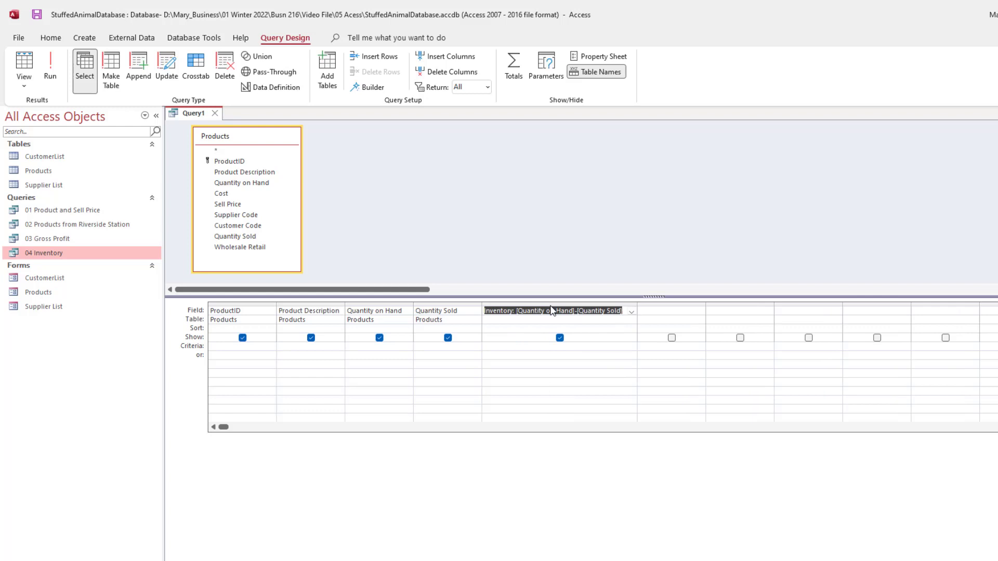
left_click(645, 311)
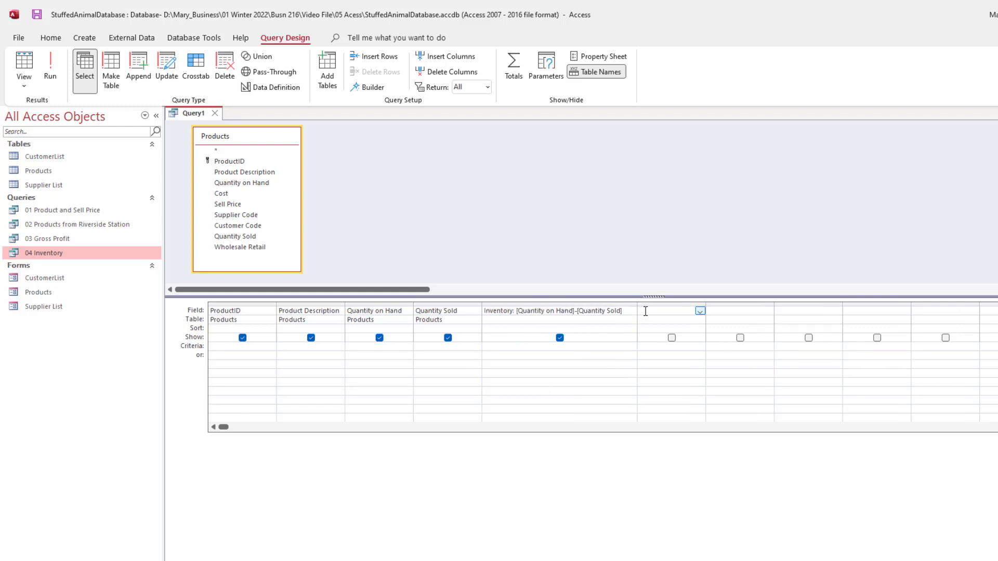
right_click(645, 311)
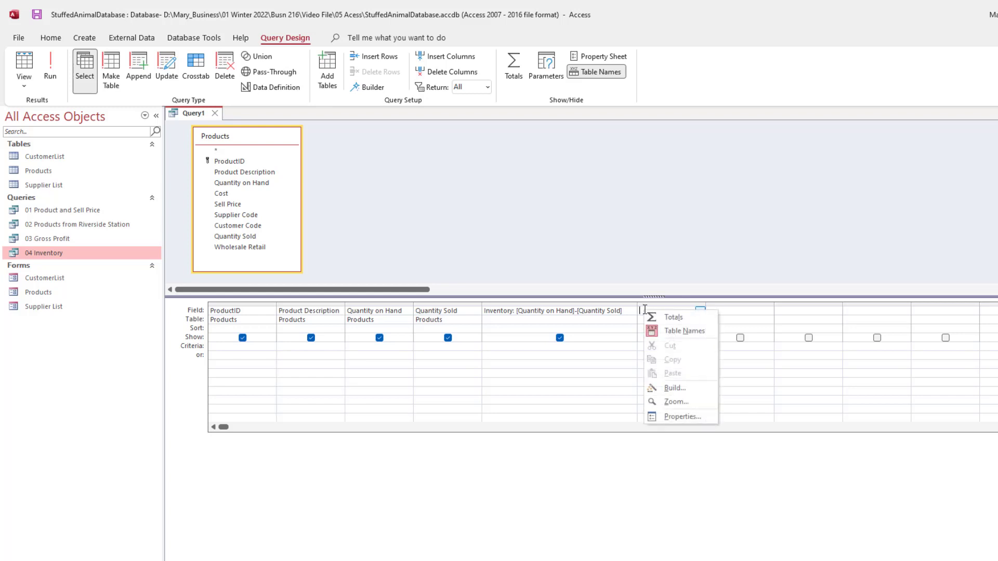
left_click(675, 402)
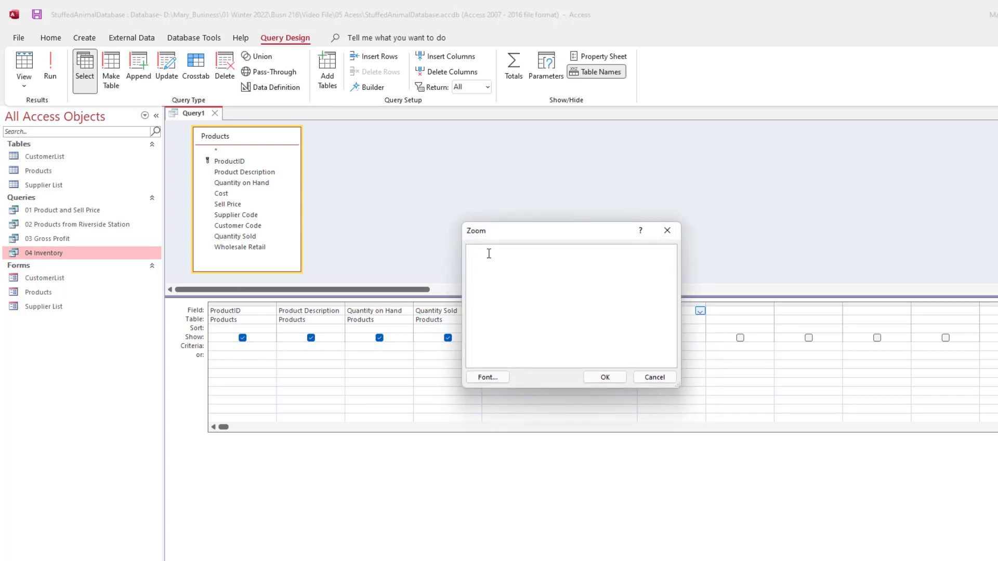
type("Inventory Value: [Inventory]*[Cost]")
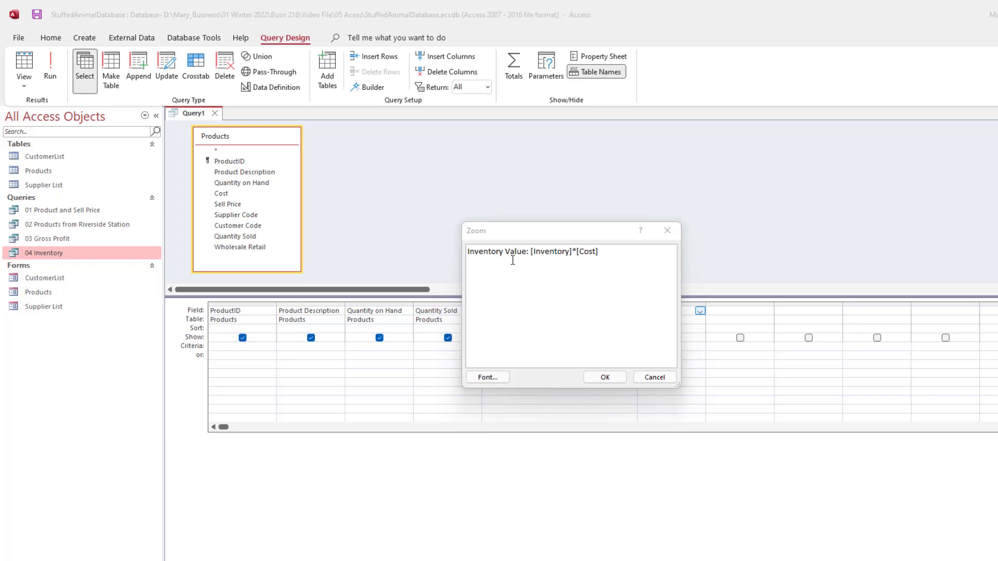
left_click_drag(563, 236, 747, 218)
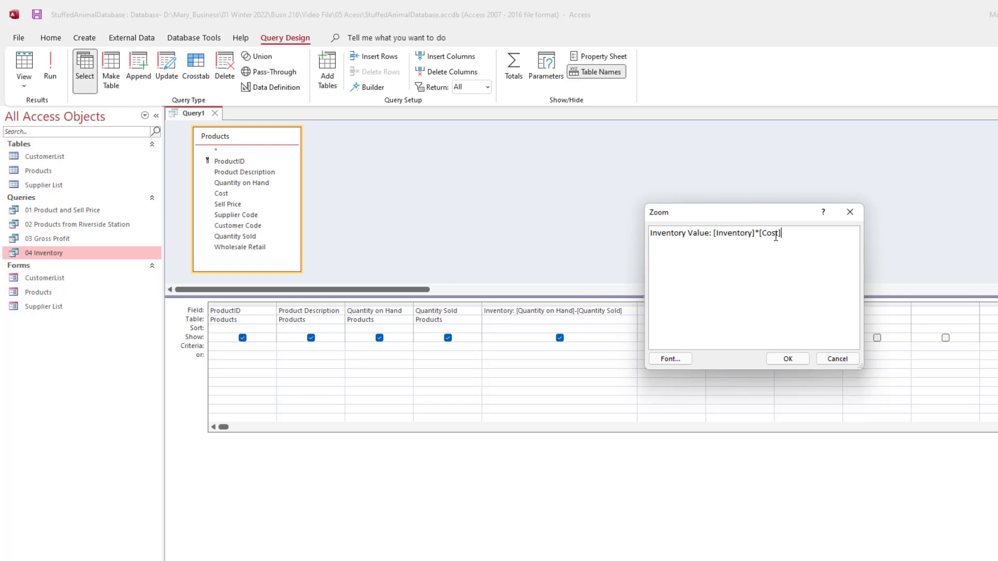
left_click(788, 359)
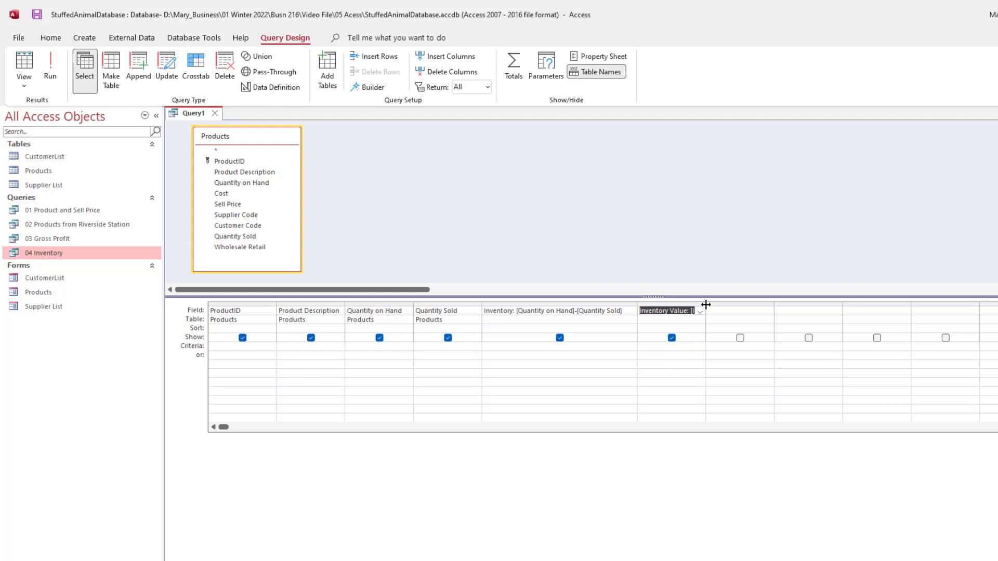
- View the query's results and fit the Inventory Value column's width to its heading, returning to the design
left_click(24, 62)
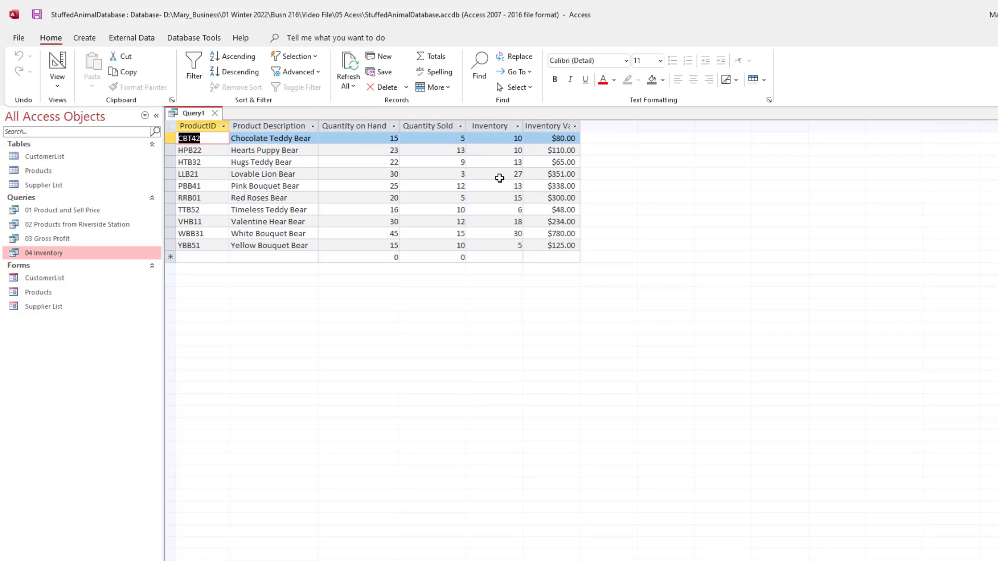
double_click(581, 128)
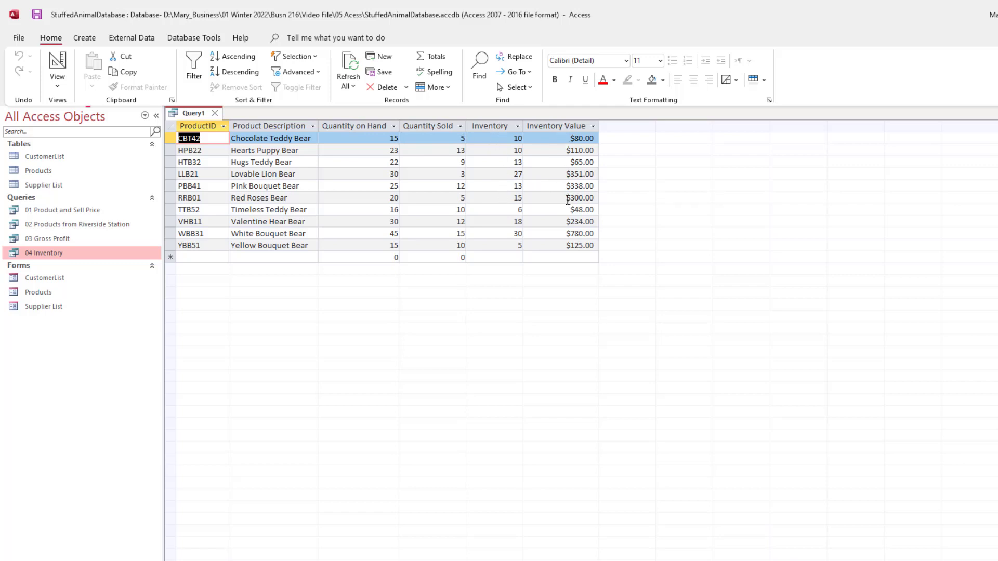
left_click(56, 60)
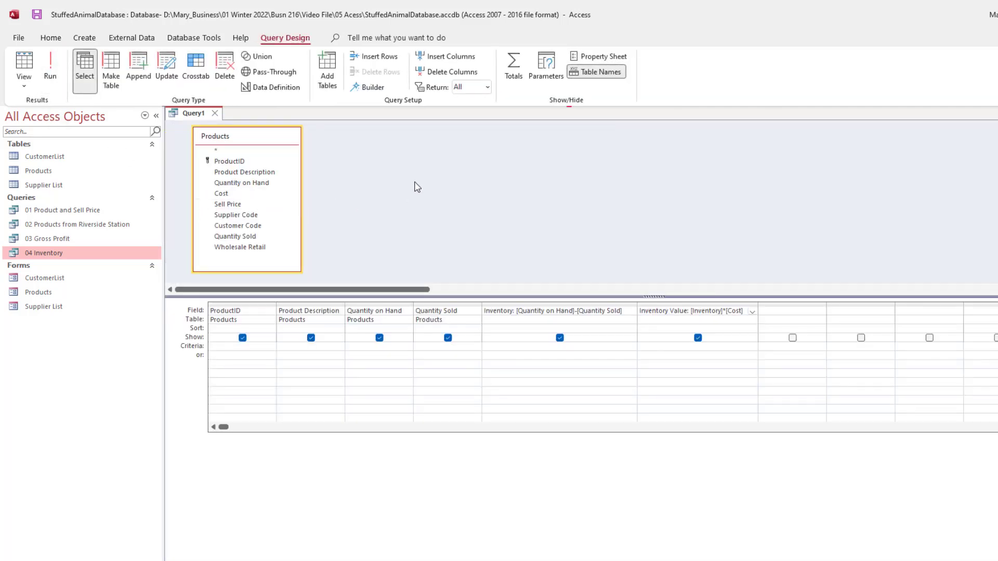
- Save the query as 05 Inventory Value and close it
key("ctrl+s")
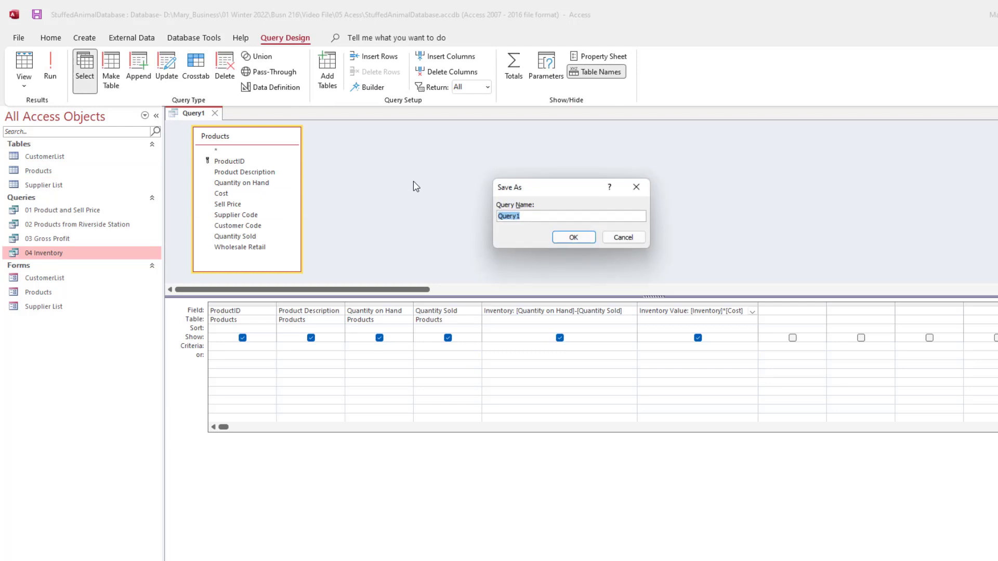
type("05 Inventory Value")
left_click(573, 237)
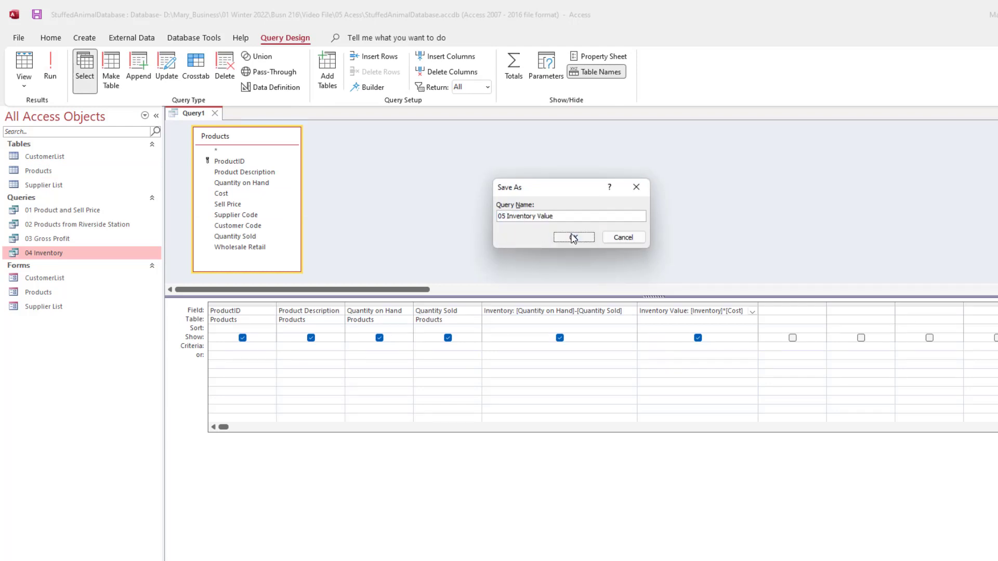
left_click(251, 113)
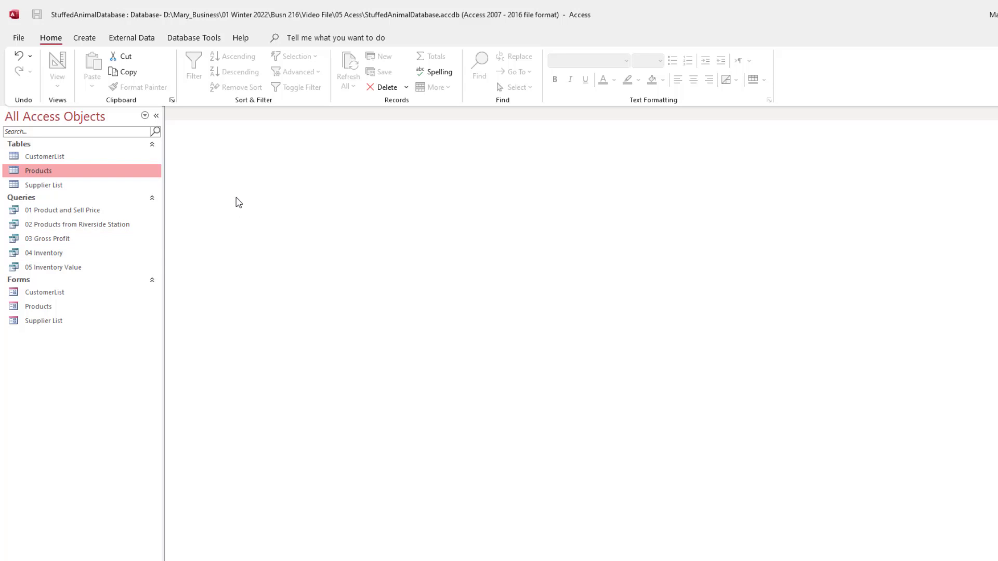
- Create a new query in design view based on the Products and Supplier List tables
left_click(87, 41)
left_click(198, 72)
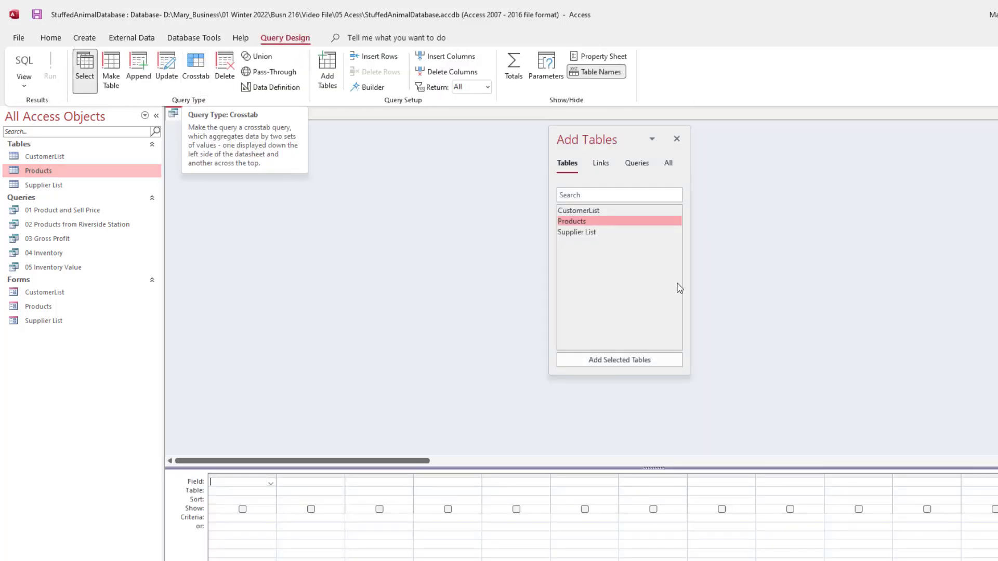
double_click(580, 224)
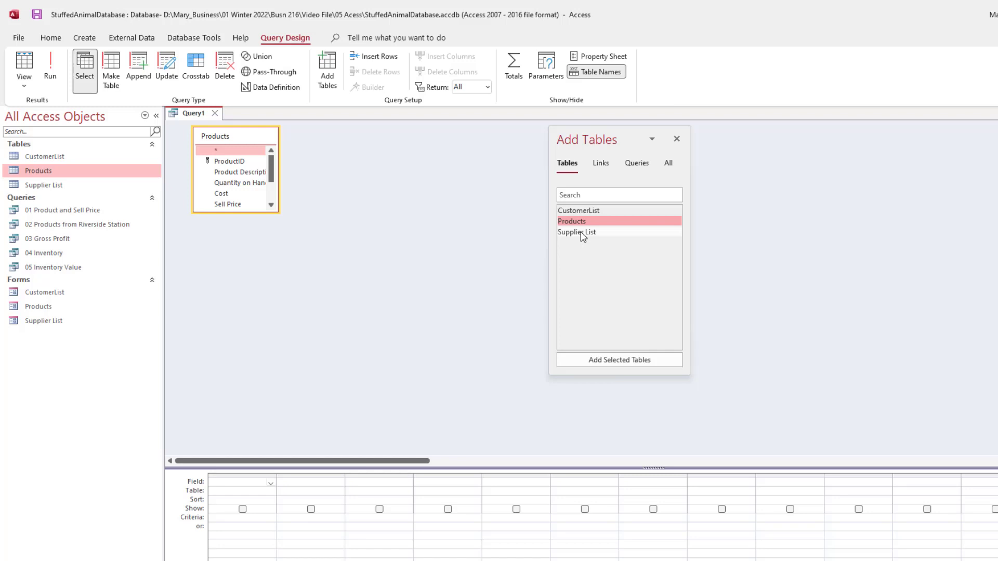
double_click(582, 235)
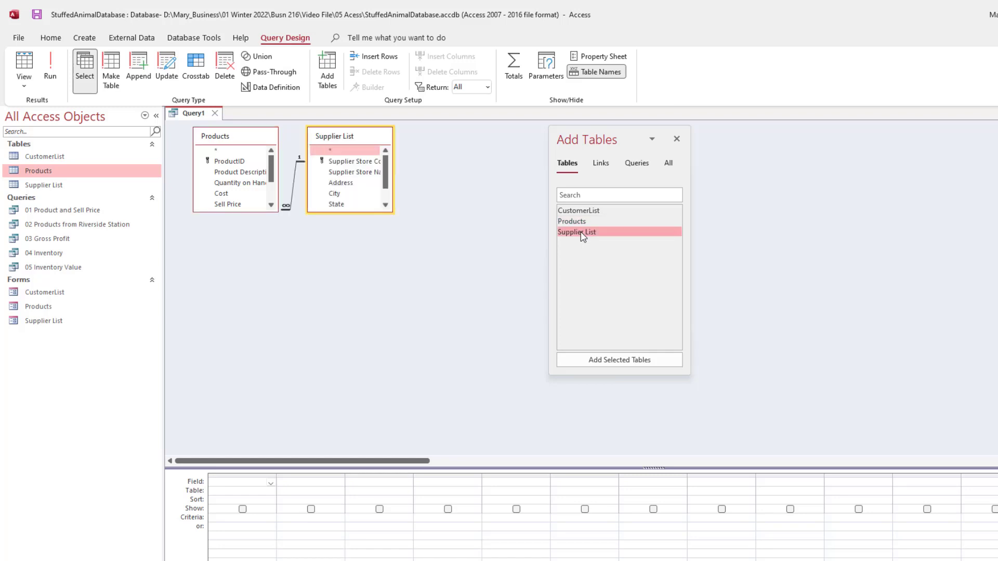
left_click(678, 139)
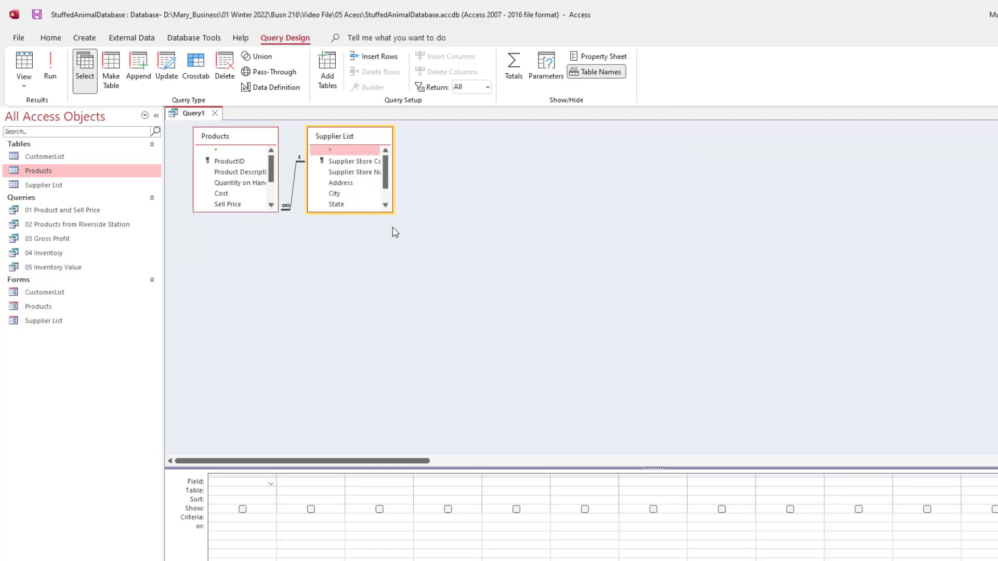
- Enlarge the Supplier List and Products field lists to show all fields, and make the design grid taller
left_click_drag(393, 213, 416, 256)
left_click_drag(279, 214, 292, 260)
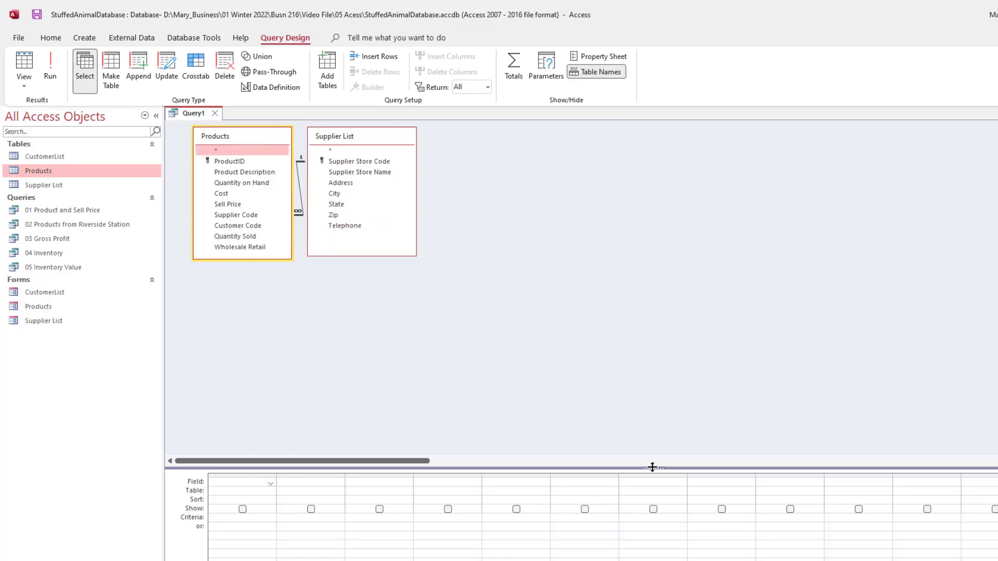
left_click_drag(652, 467, 634, 279)
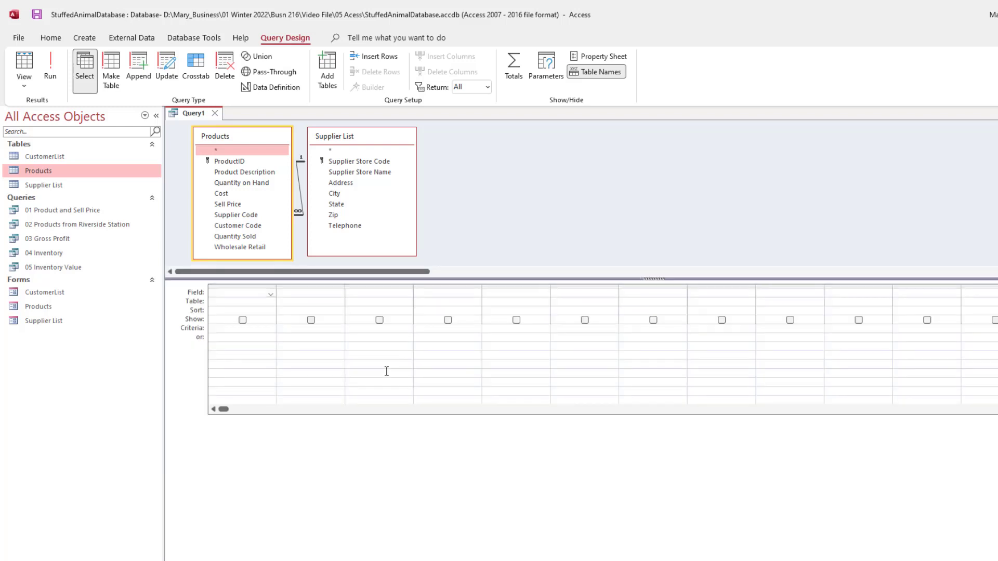
- Add ProductID, Product Description, Quantity on Hand and Quantity Sold from Products, plus Supplier Store Name and Telephone from Supplier List
double_click(236, 163)
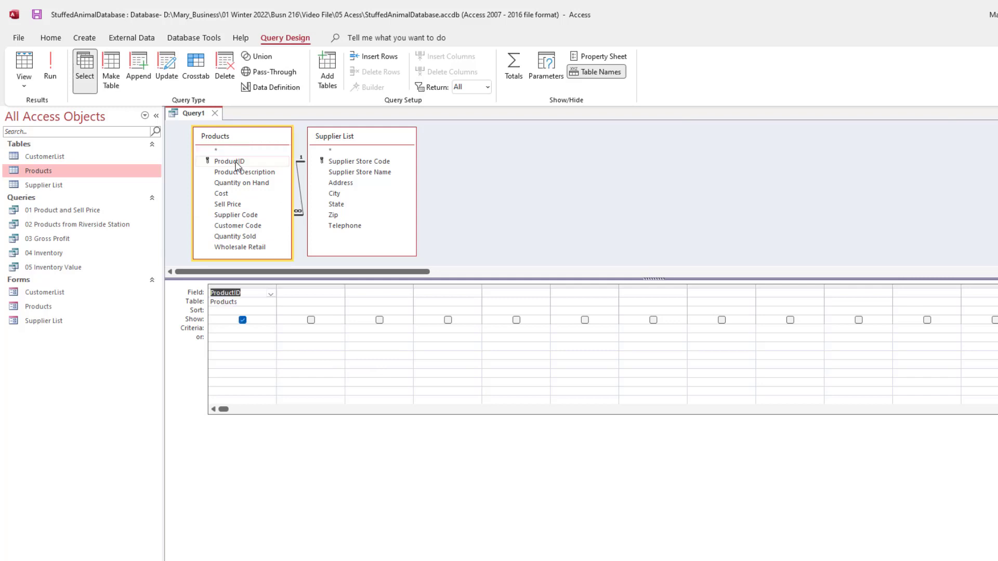
double_click(260, 173)
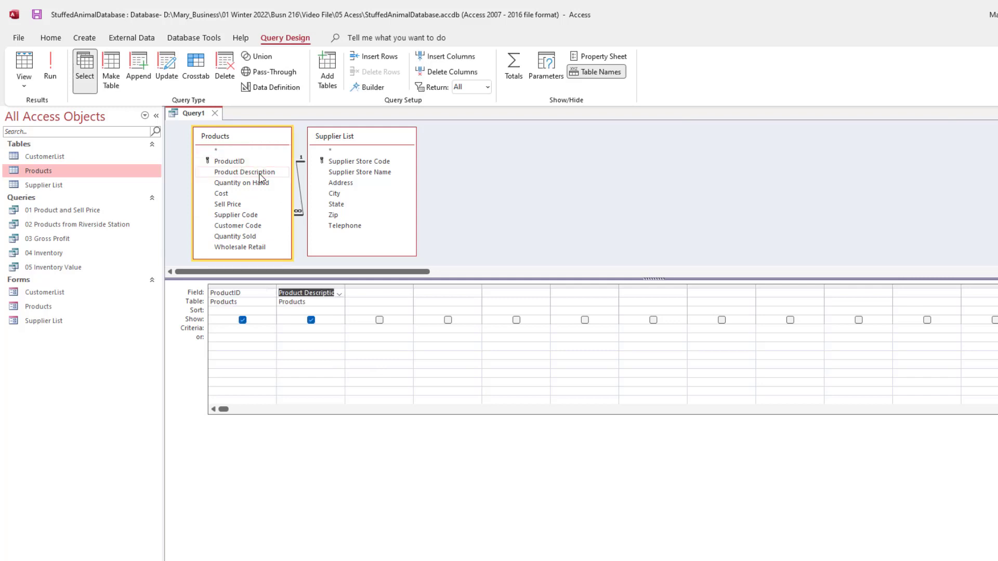
double_click(262, 183)
double_click(255, 237)
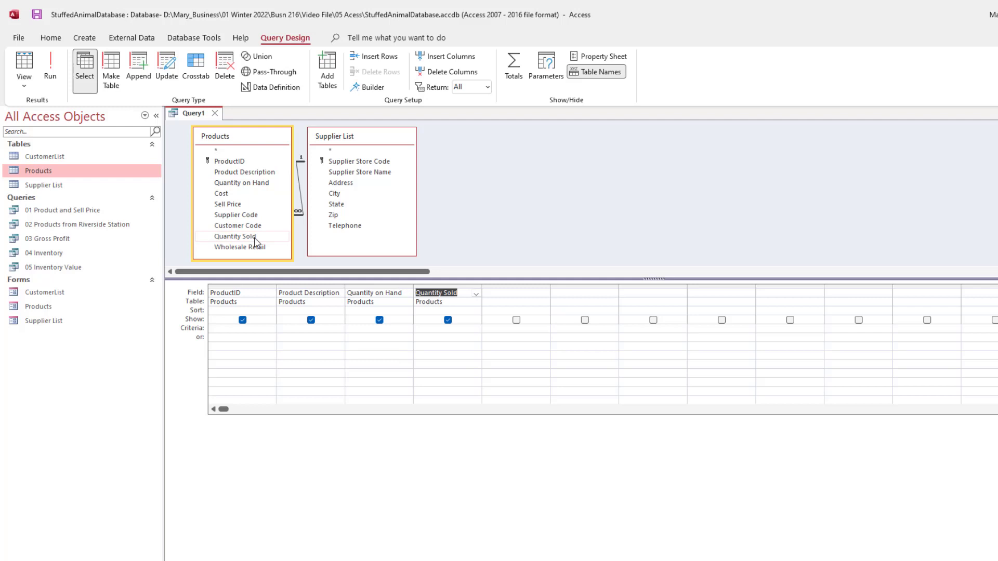
double_click(358, 172)
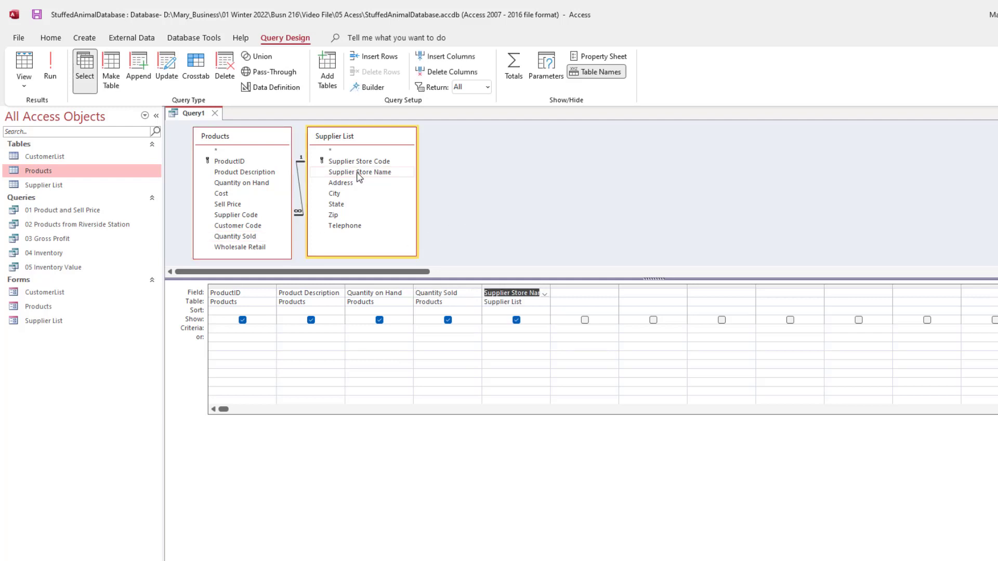
double_click(356, 226)
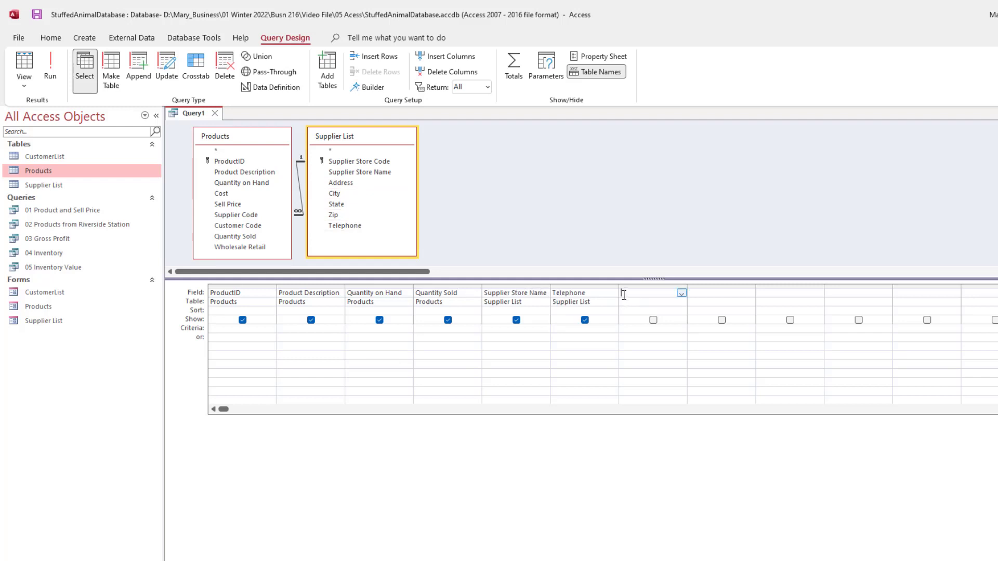
- Add the calculated field Inventory to Re-order: [Quantity on Hand]-[Quantity Sold] in the seventh column and fit the column to its expression
right_click(624, 295)
left_click(644, 387)
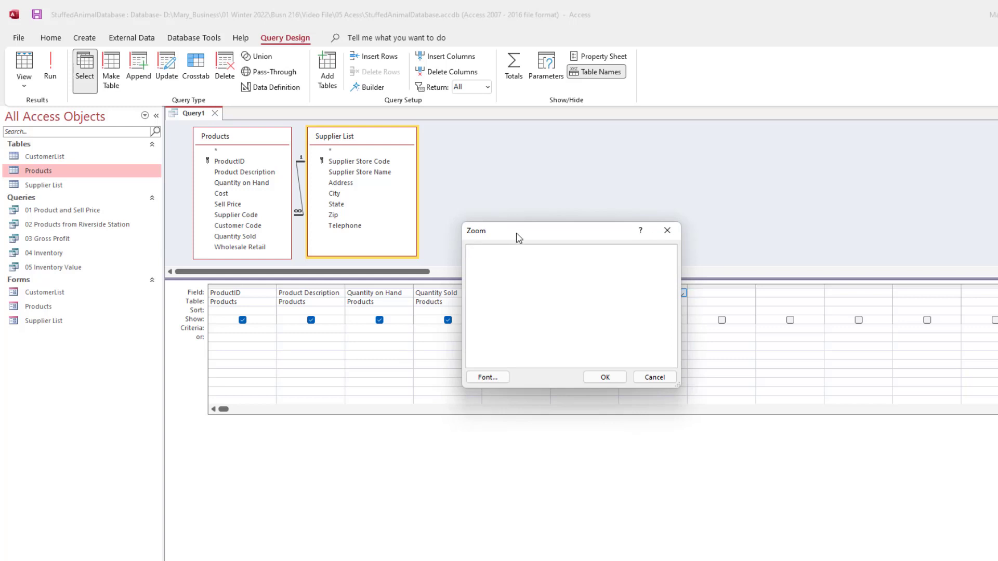
left_click_drag(629, 241, 713, 197)
type("Inventory to Re-order:")
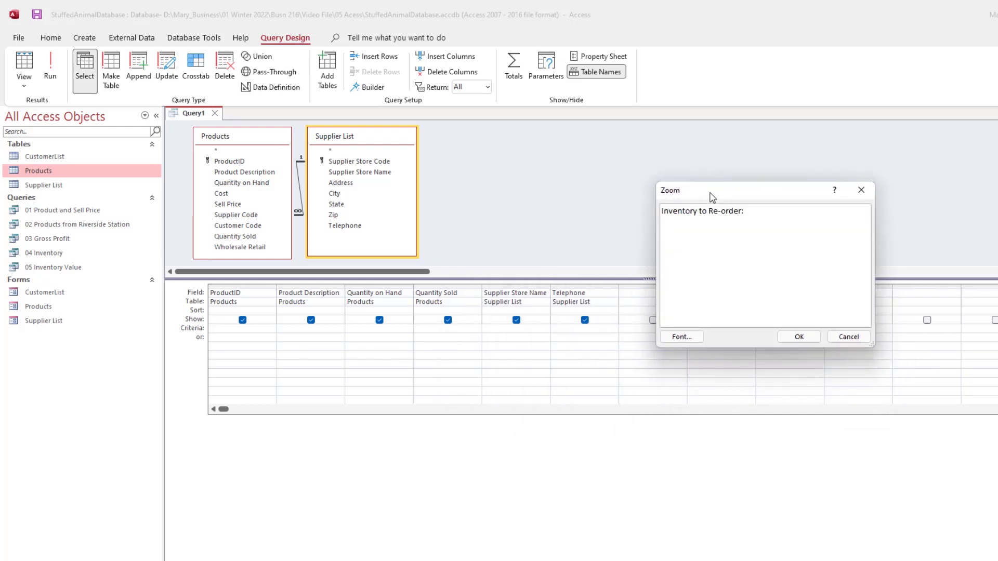
type("[Quantity on Hand]-[Quantity Sold]")
left_click(799, 337)
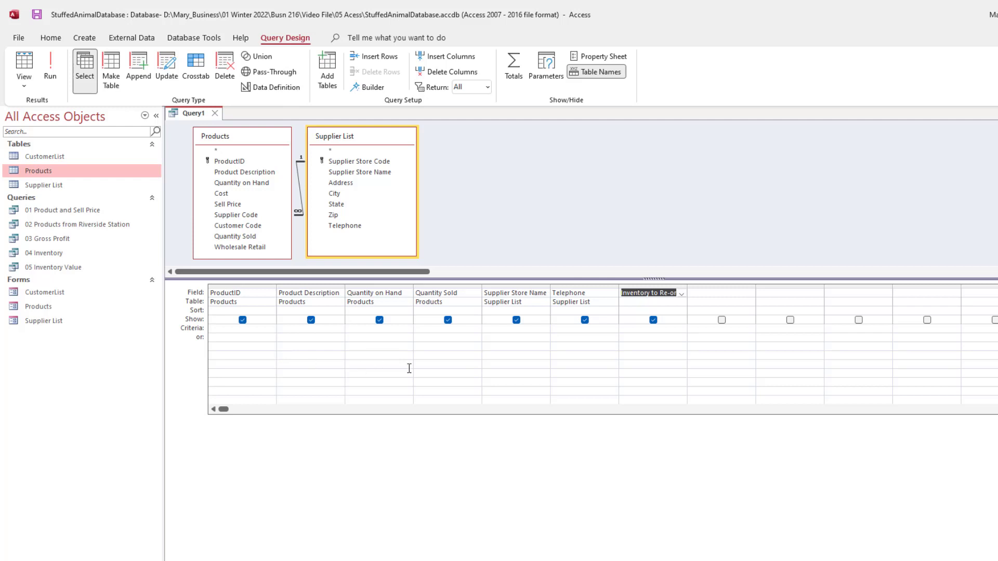
double_click(687, 288)
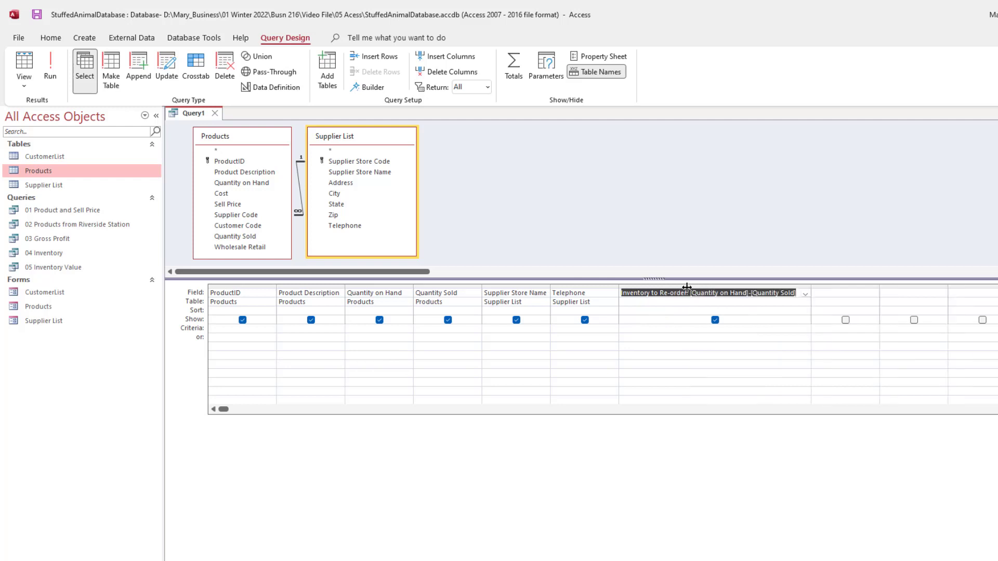
- Set the Inventory to Re-order criterion to <15 and fit that column's width to its heading in the query results
left_click(687, 332)
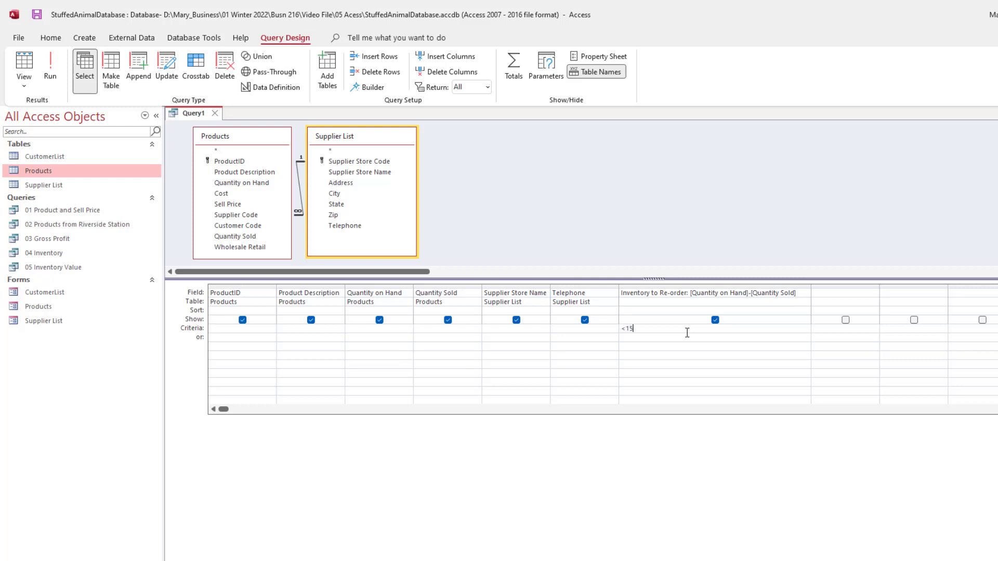
left_click(21, 71)
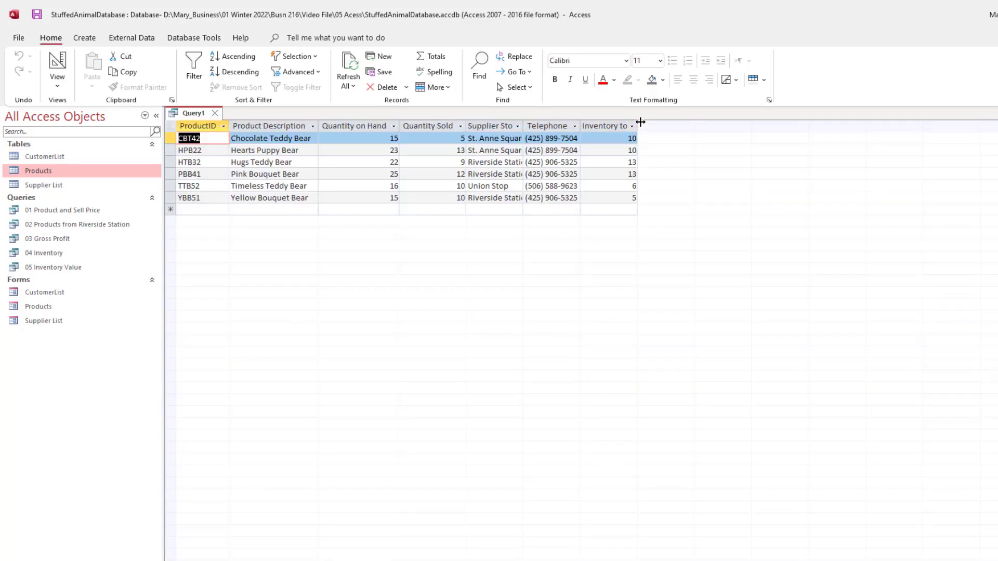
double_click(639, 126)
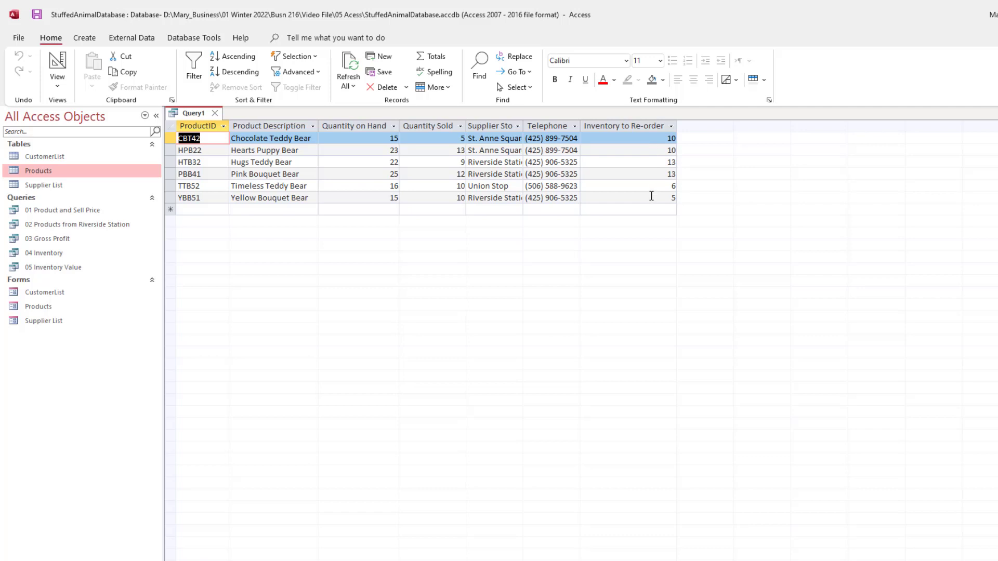
left_click(59, 62)
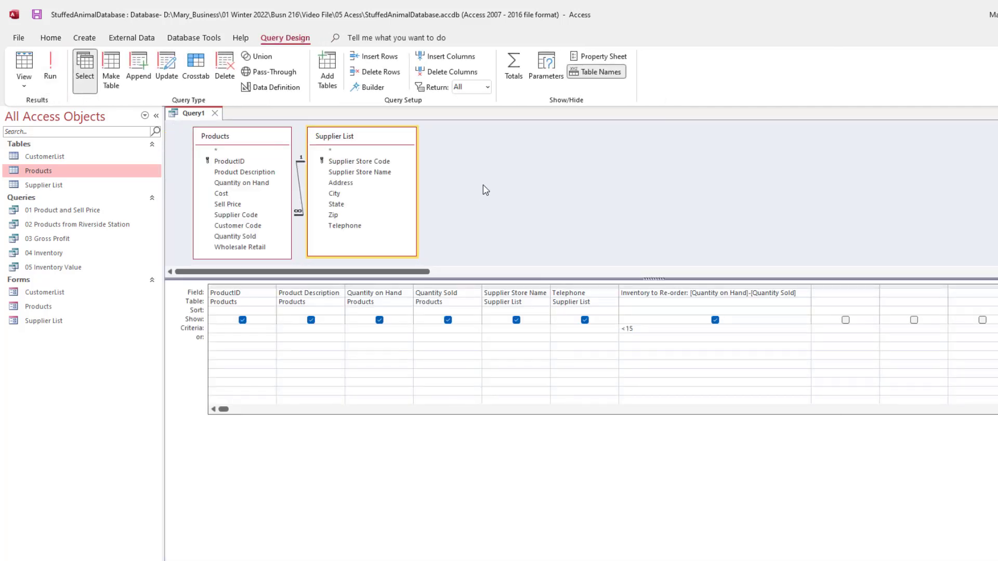
- Save the query as 06 Inventory to Re-order and close it
key("ctrl+s")
key("BackSpace")
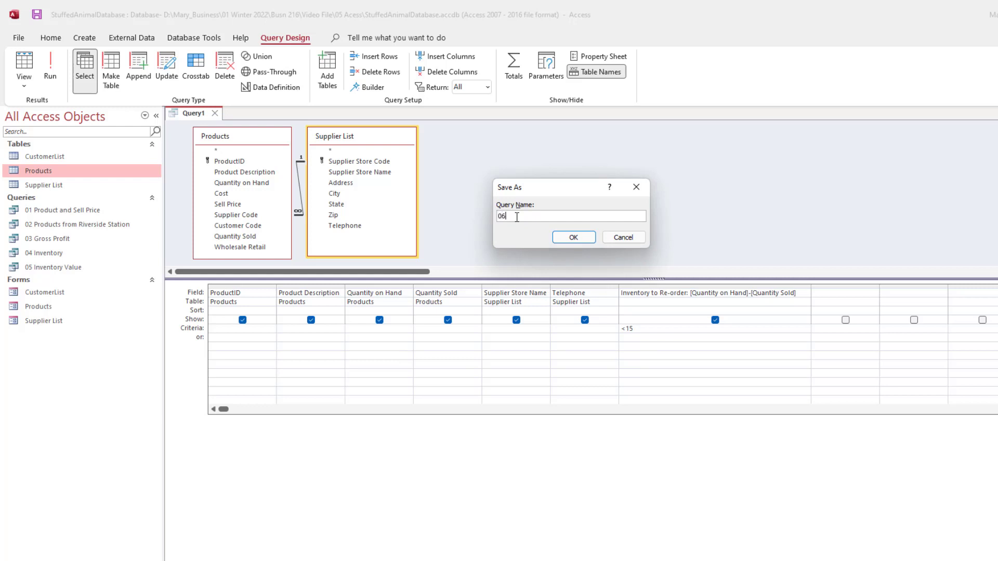
type("06 Inventory to Re-order")
left_click(573, 237)
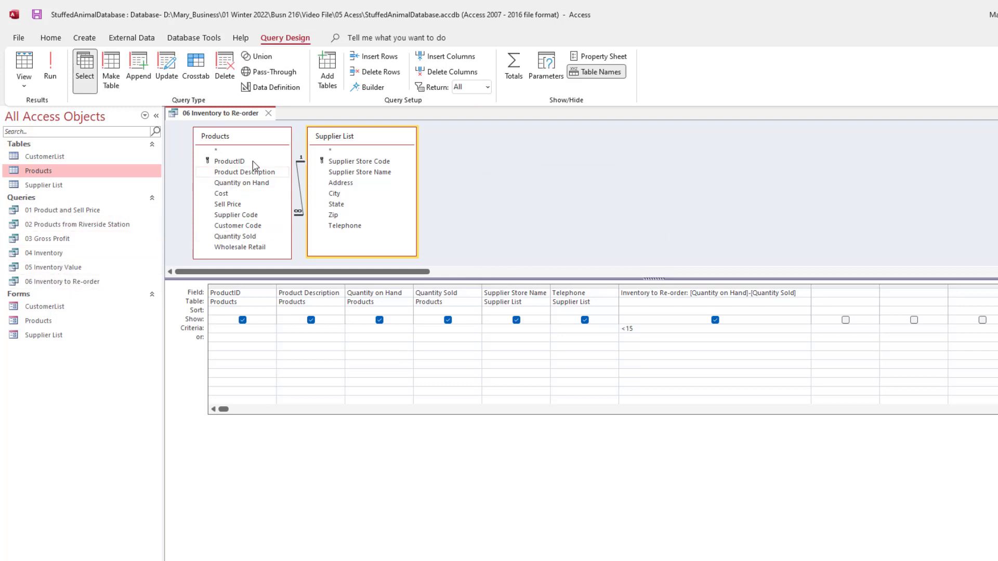
left_click(269, 114)
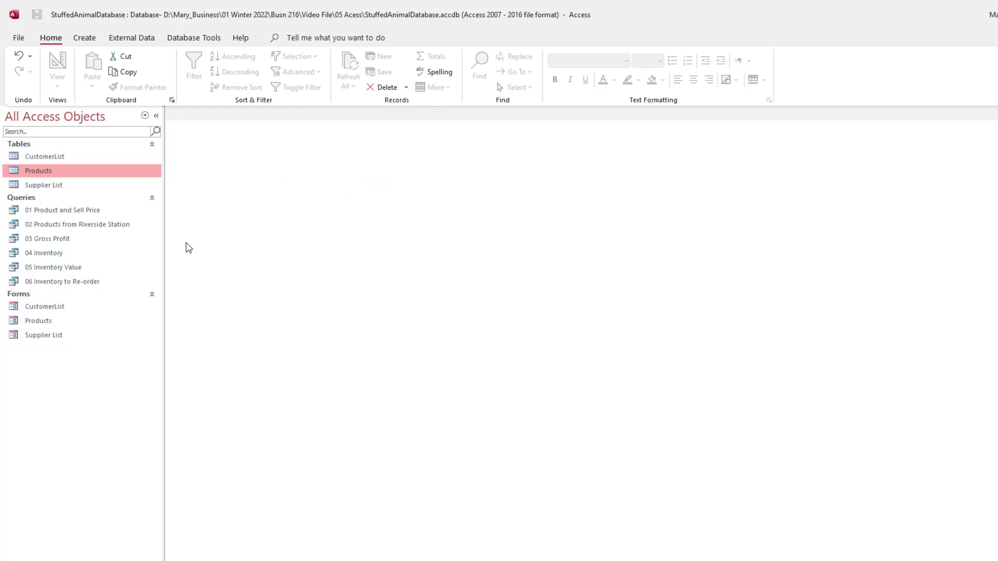
- Create a new query in design view from the Products table, enlarge its field list and add the Cost field
left_click(85, 39)
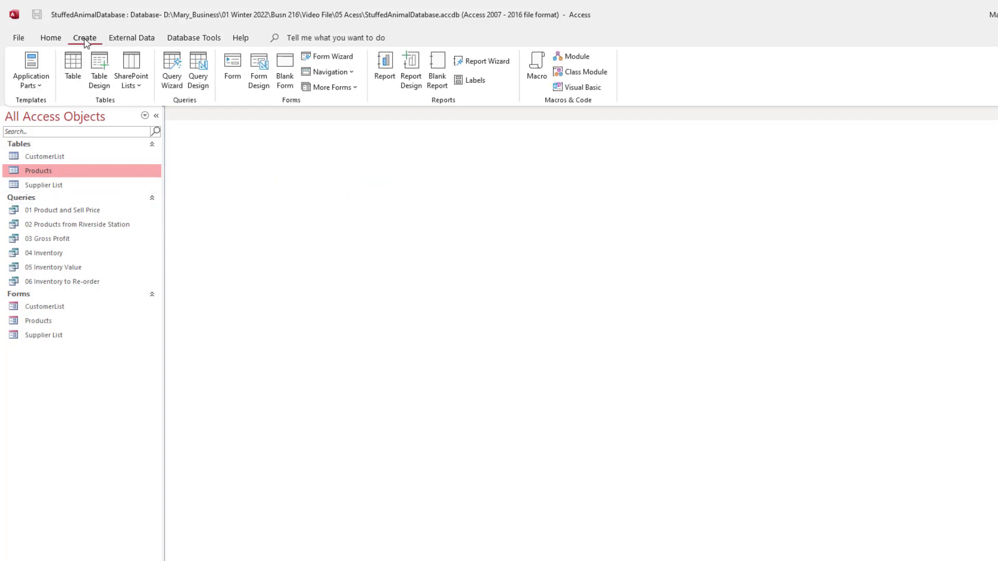
left_click(197, 77)
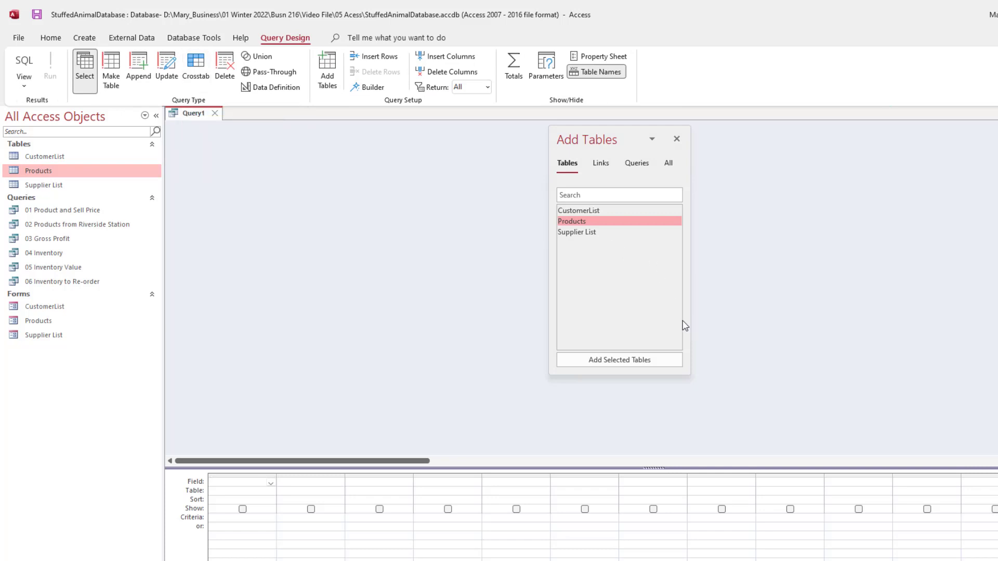
double_click(572, 223)
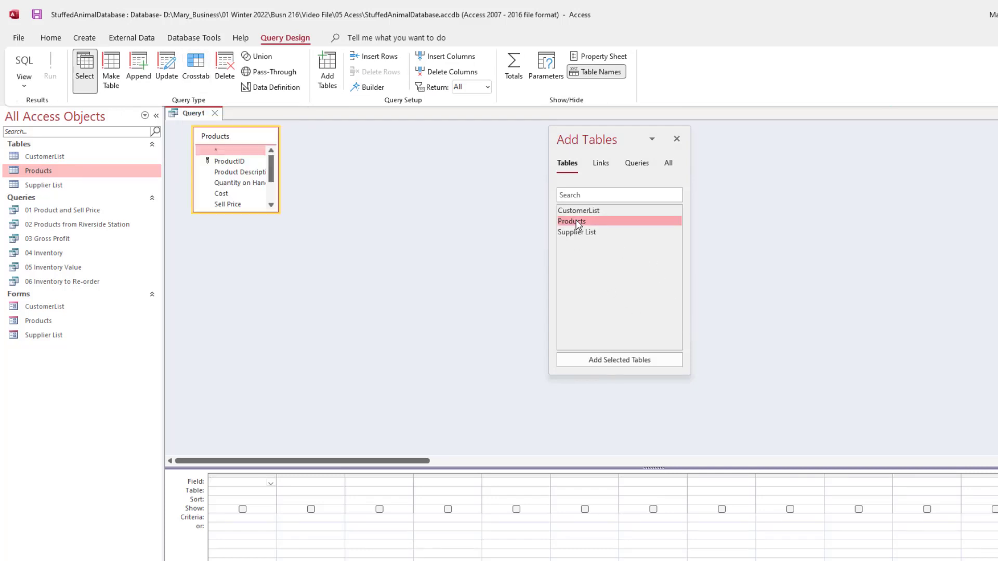
left_click(677, 139)
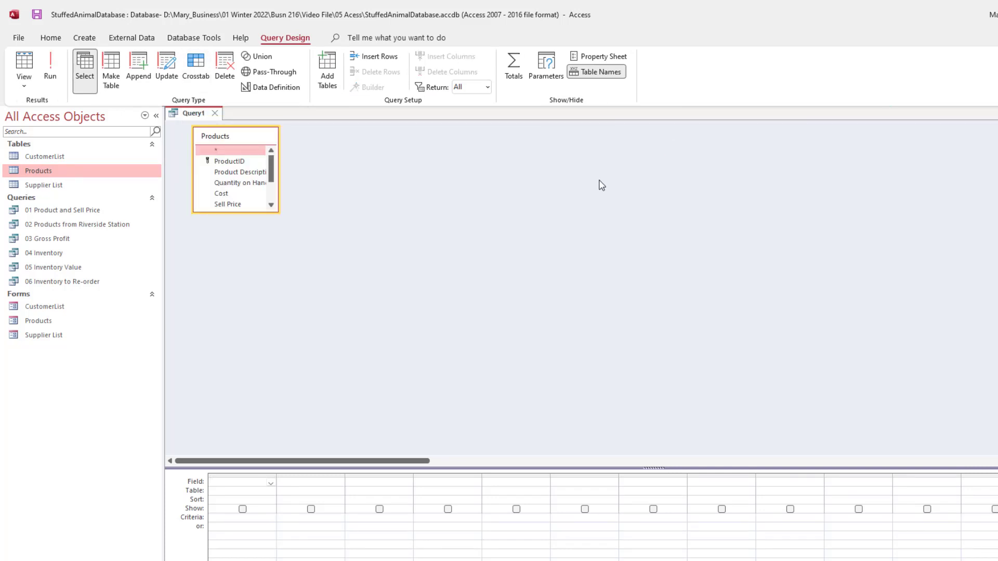
left_click_drag(278, 213, 312, 270)
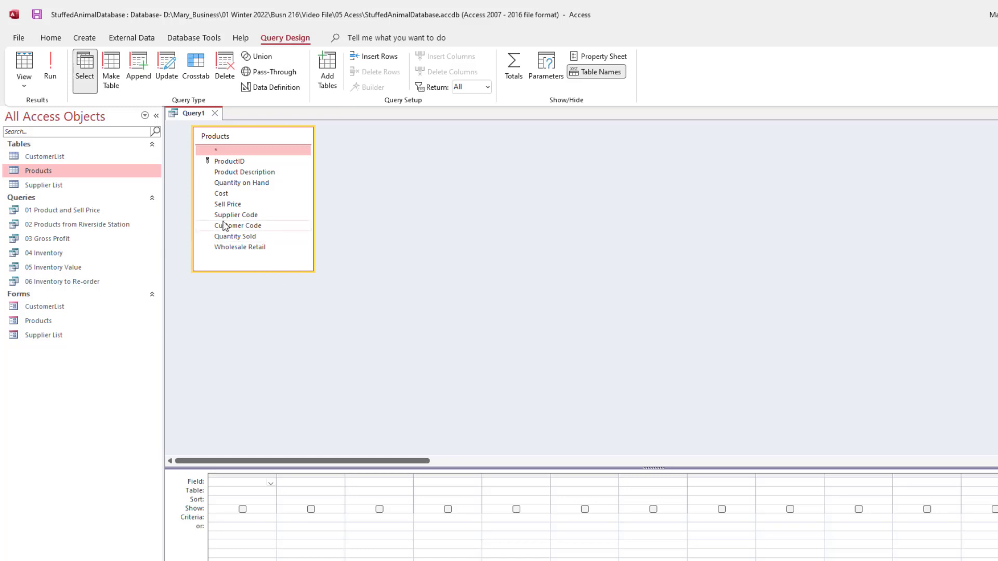
double_click(223, 194)
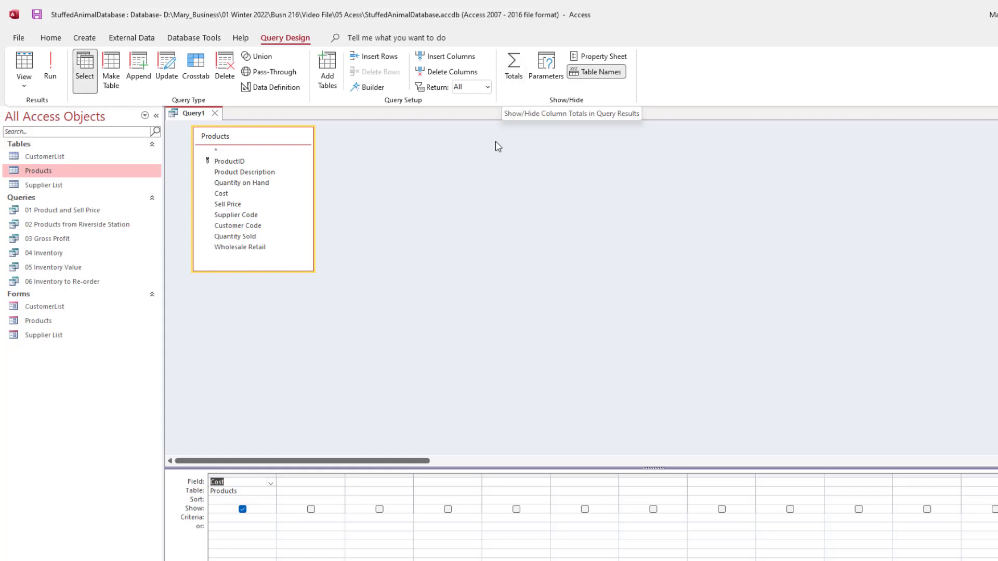
- Turn on Totals for the query, set the Cost column's total to Avg and check the query results
right_click(251, 501)
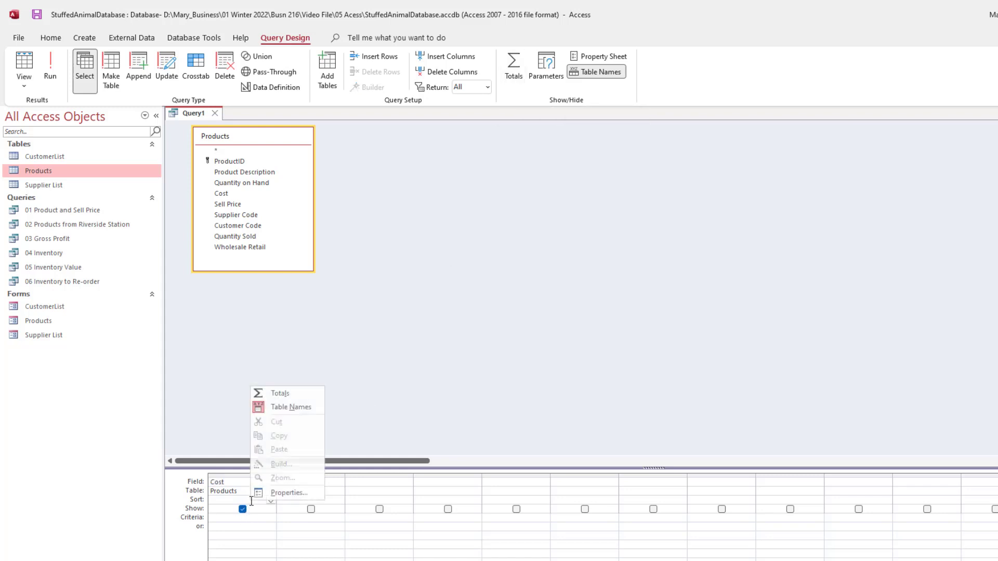
left_click(282, 395)
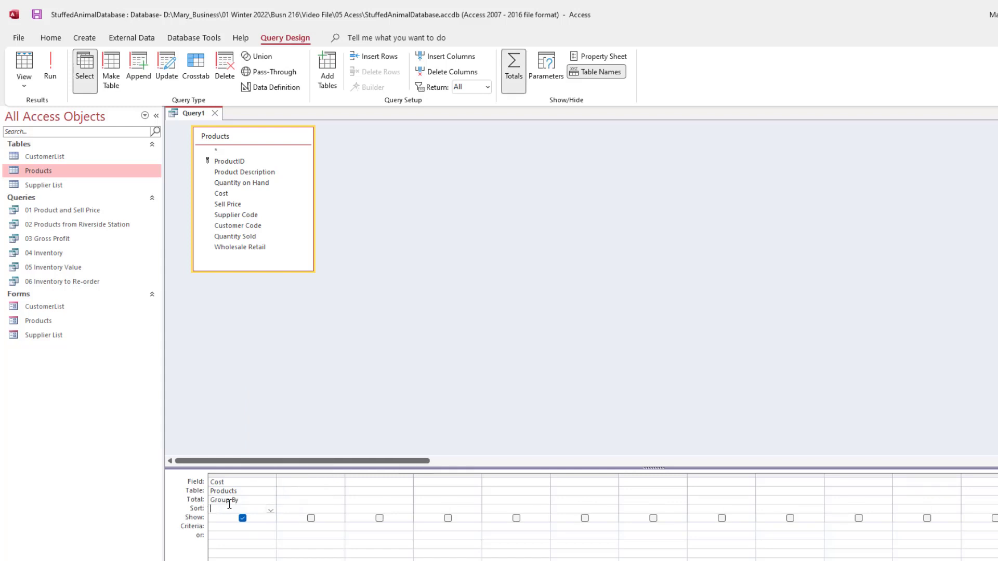
left_click(260, 500)
left_click(270, 501)
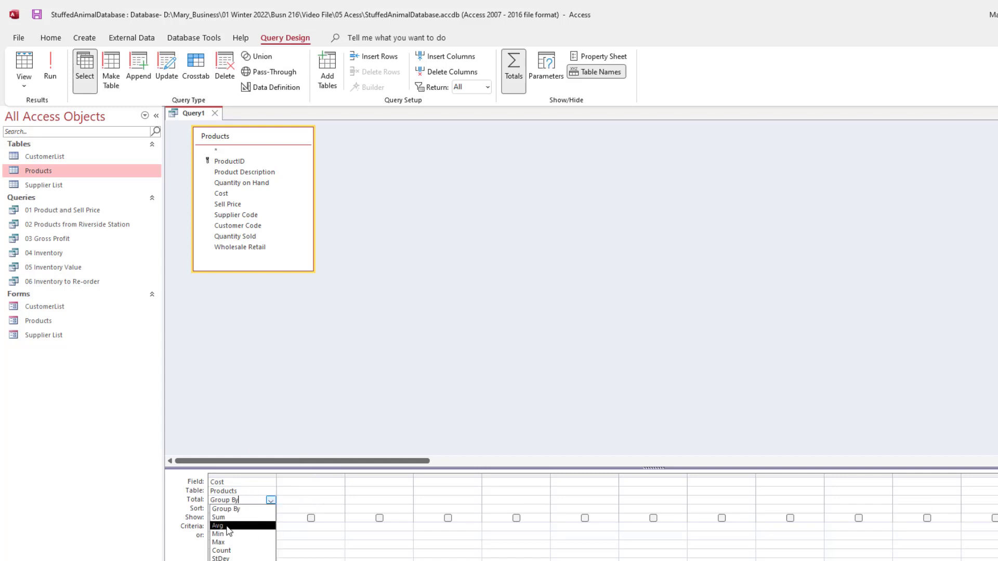
left_click(228, 527)
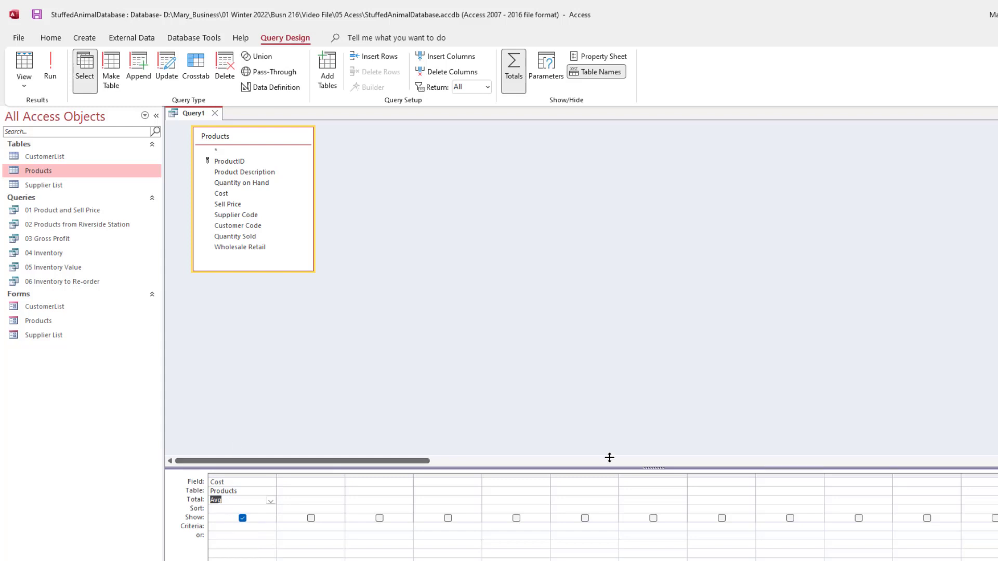
left_click_drag(614, 341, 612, 304)
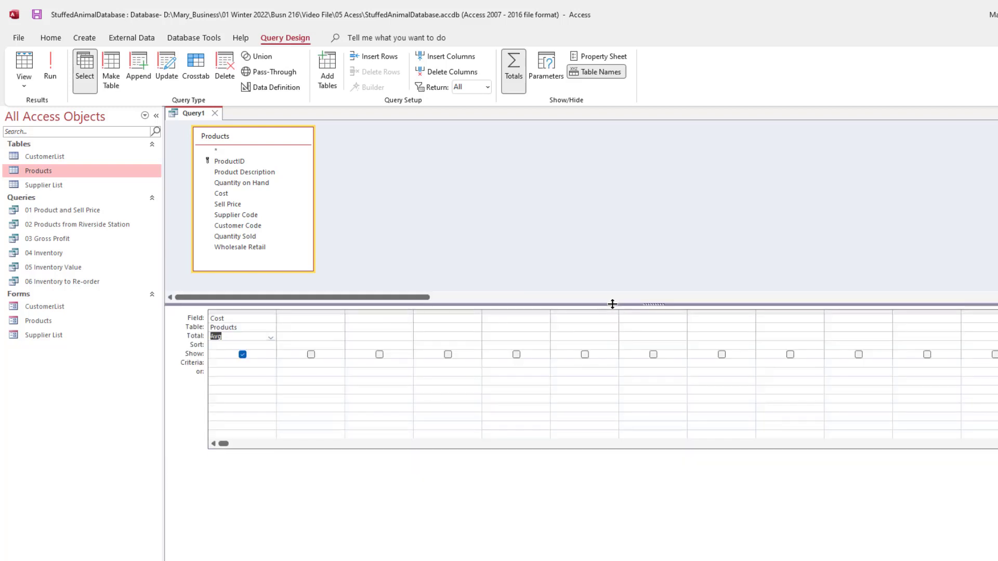
left_click(28, 65)
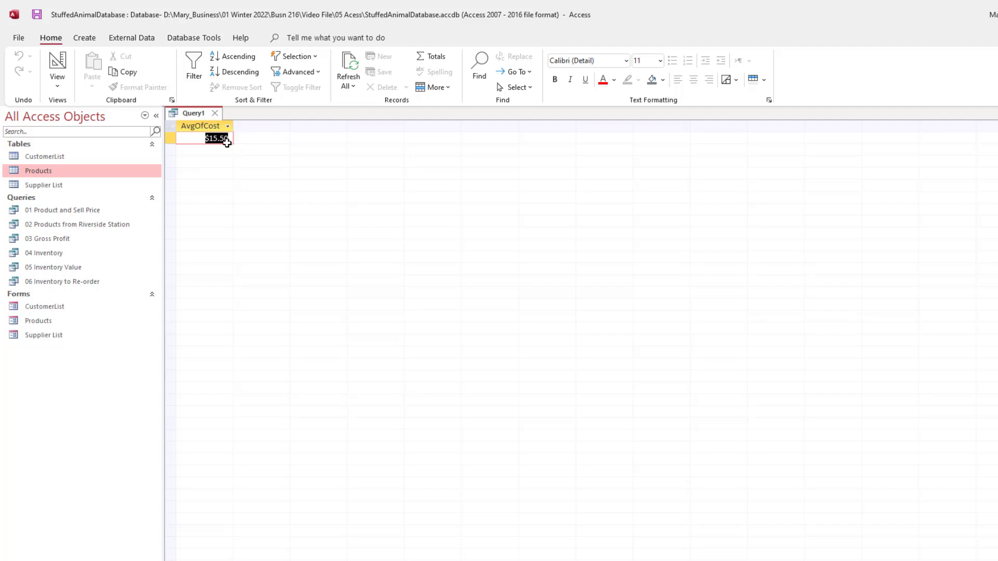
left_click(56, 63)
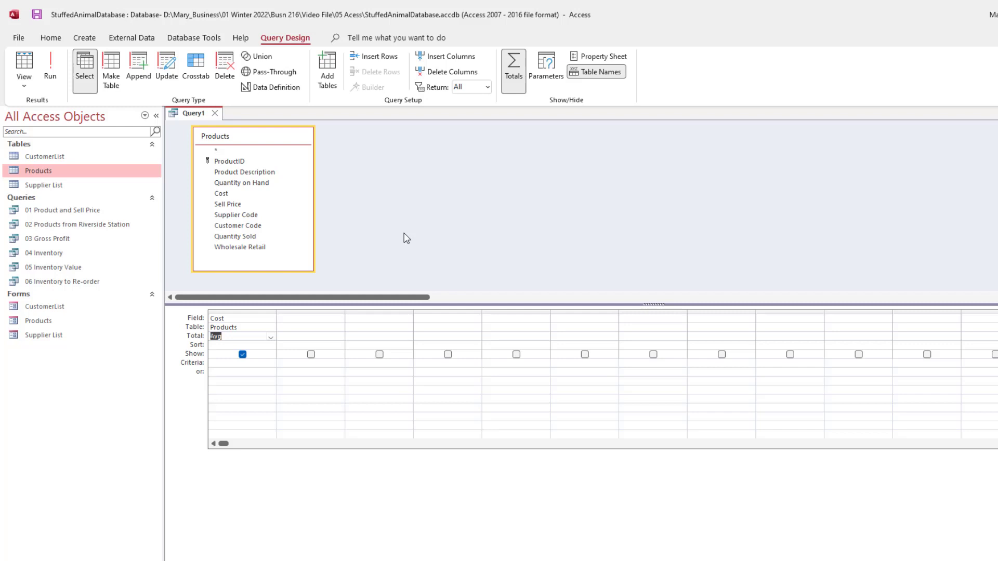
- Save the query as 07 Average Cost Price, view its results and close it
key("ctrl+s")
type("0")
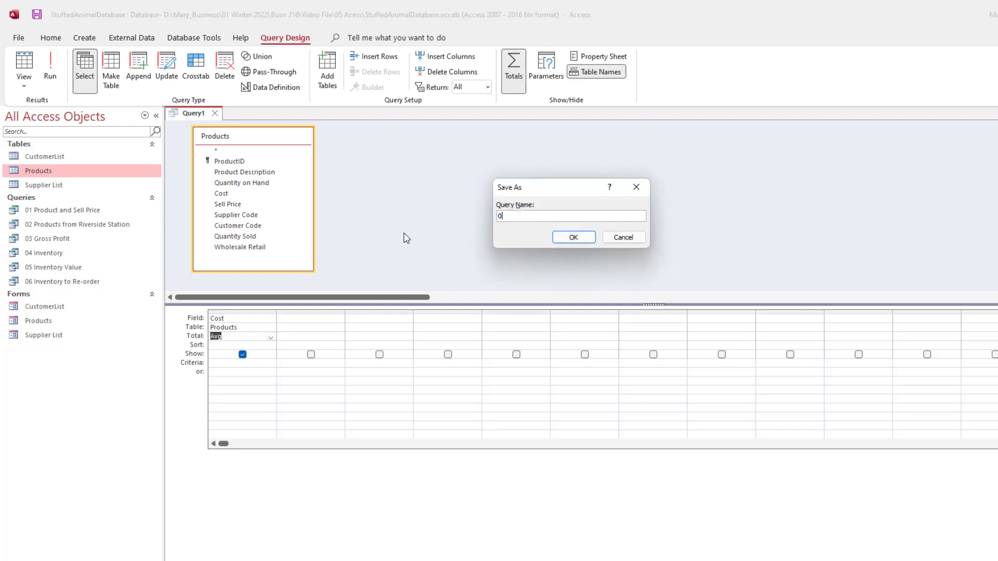
type("7 Average Cost Price")
left_click(576, 238)
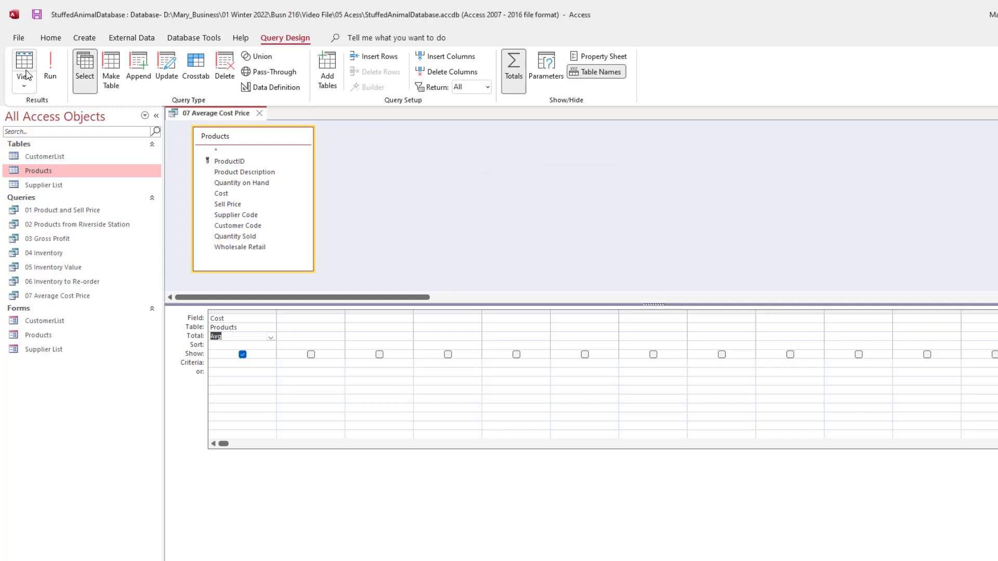
left_click(27, 75)
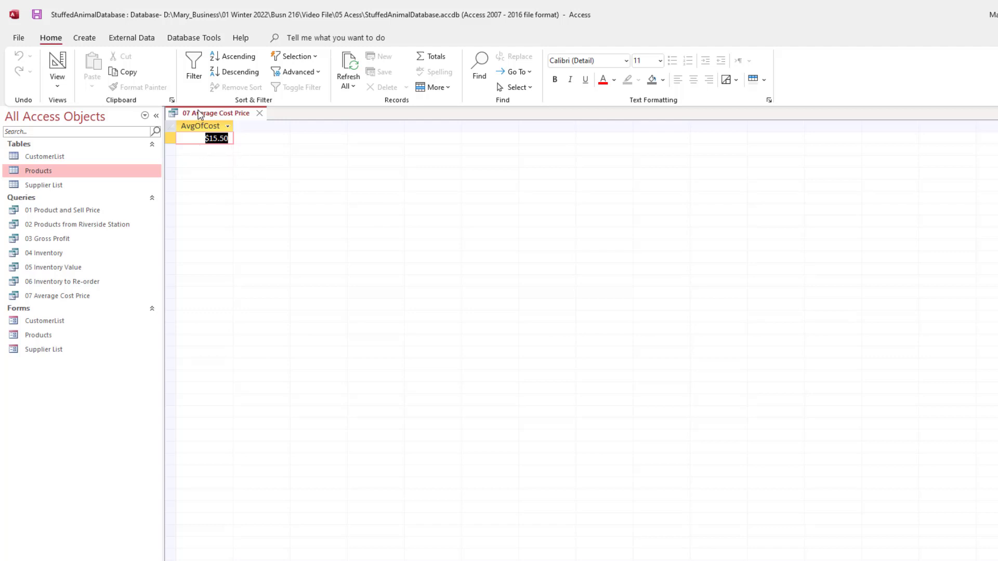
left_click(260, 113)
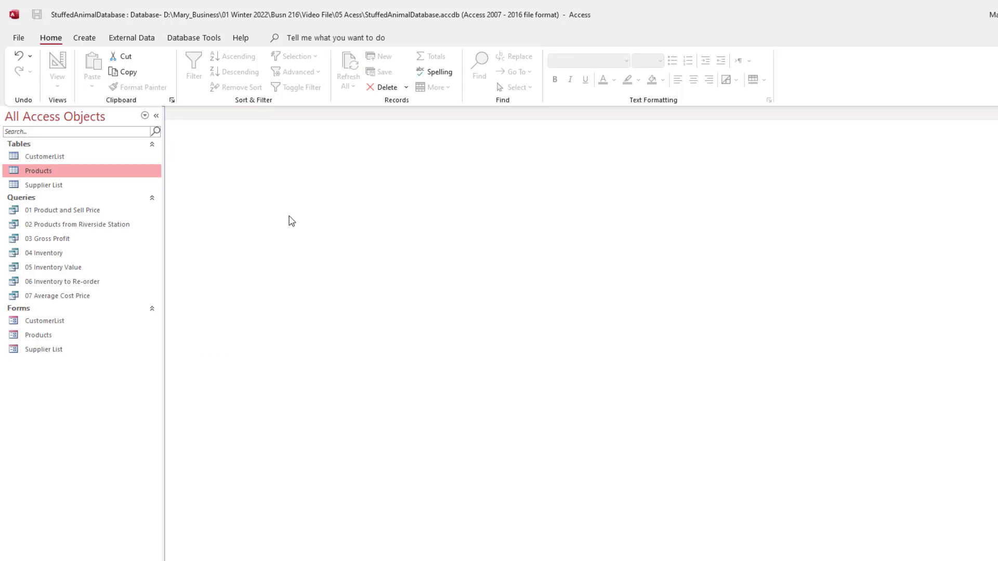
- Create a new query in design view with the Products and Supplier List tables, enlarging both field lists and the design grid
left_click(86, 39)
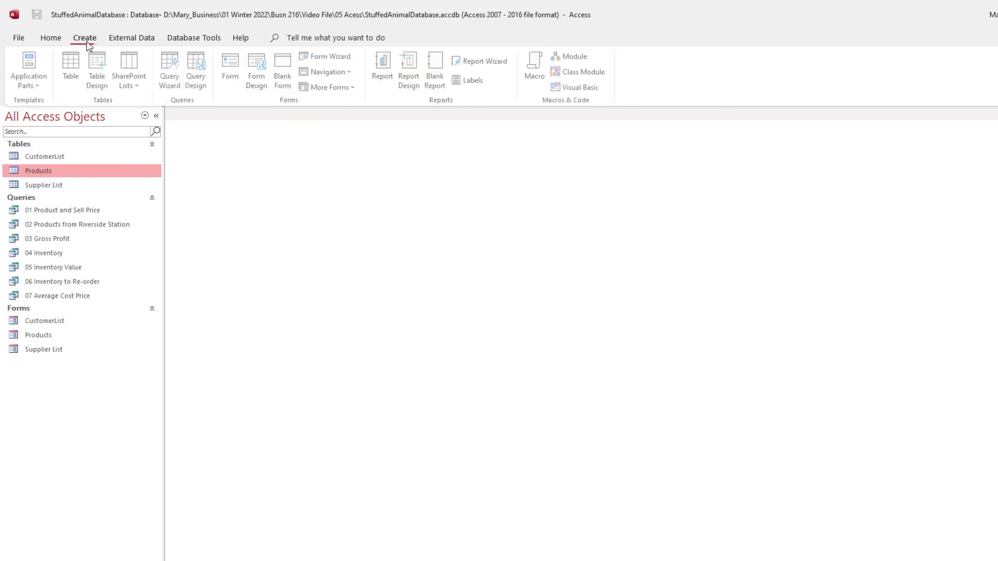
left_click(199, 70)
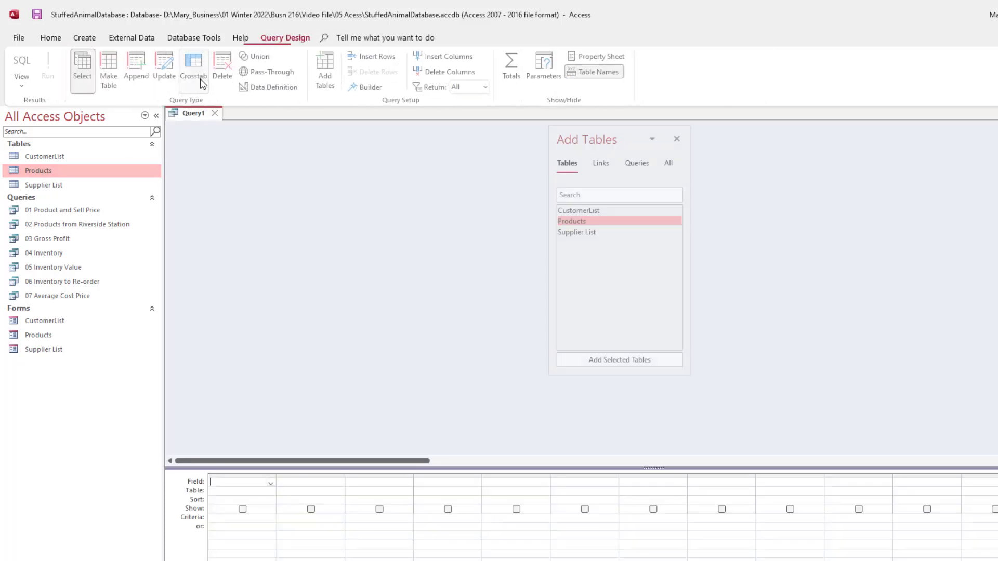
double_click(576, 225)
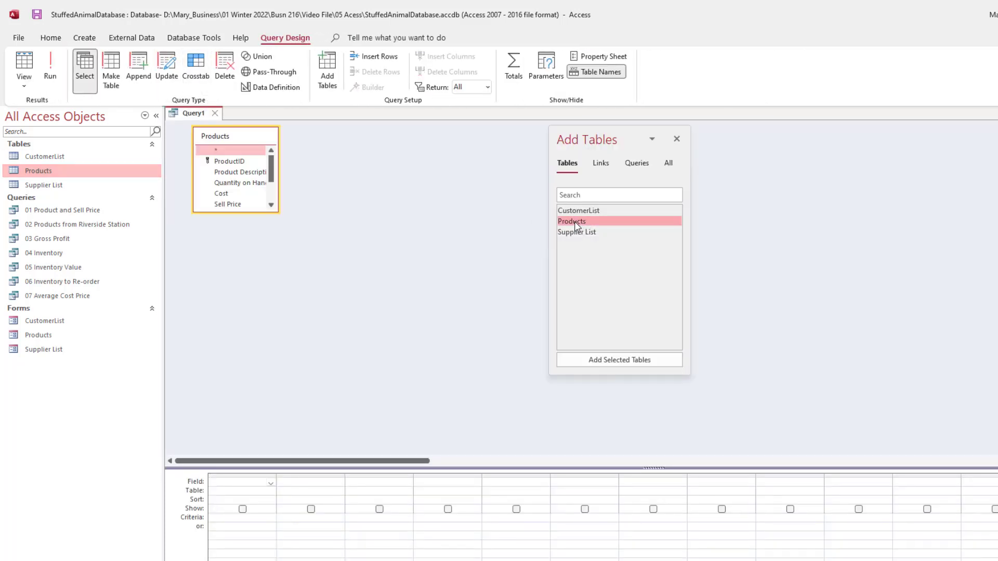
double_click(578, 233)
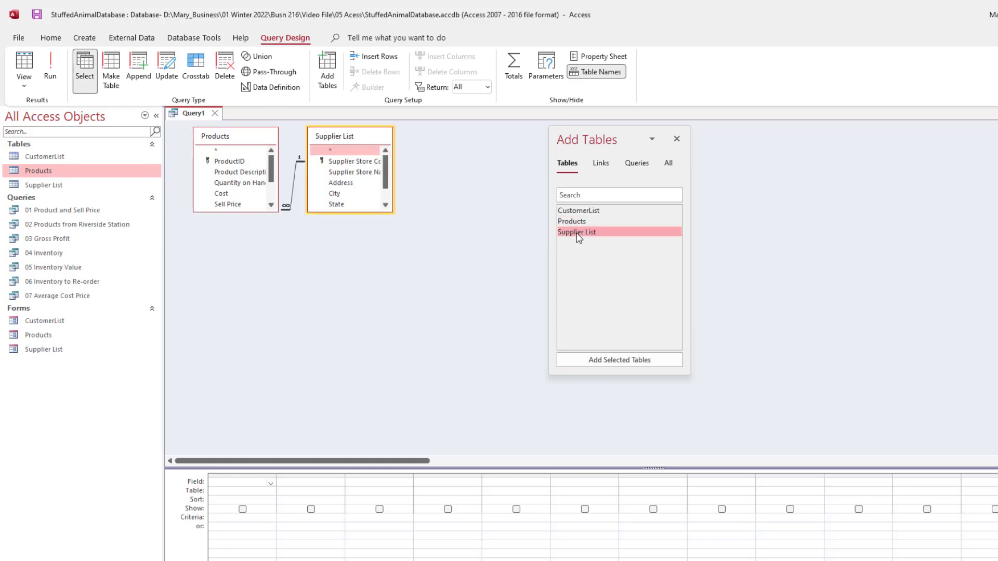
left_click(677, 139)
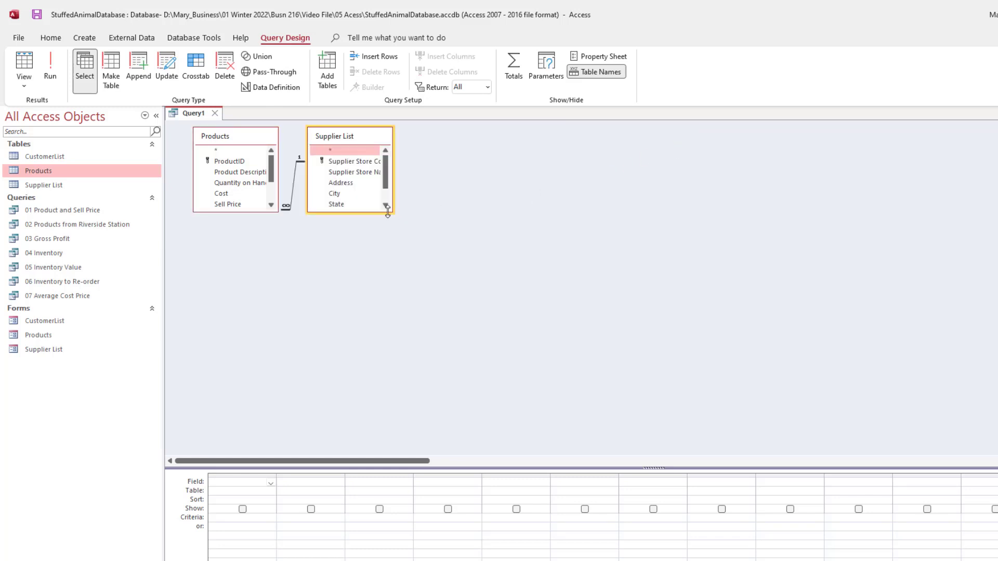
left_click_drag(393, 213, 407, 245)
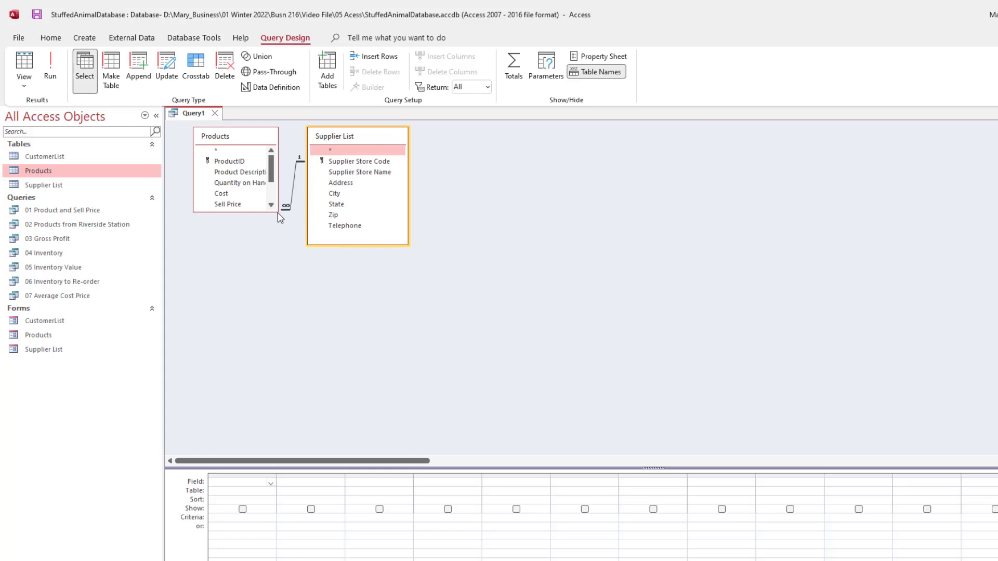
left_click_drag(275, 209, 291, 261)
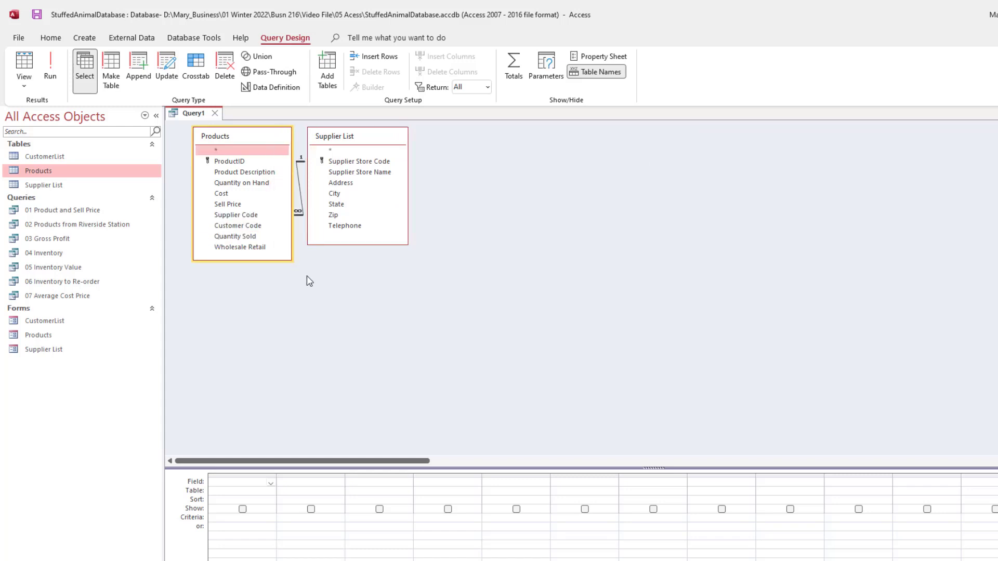
left_click_drag(654, 466, 651, 300)
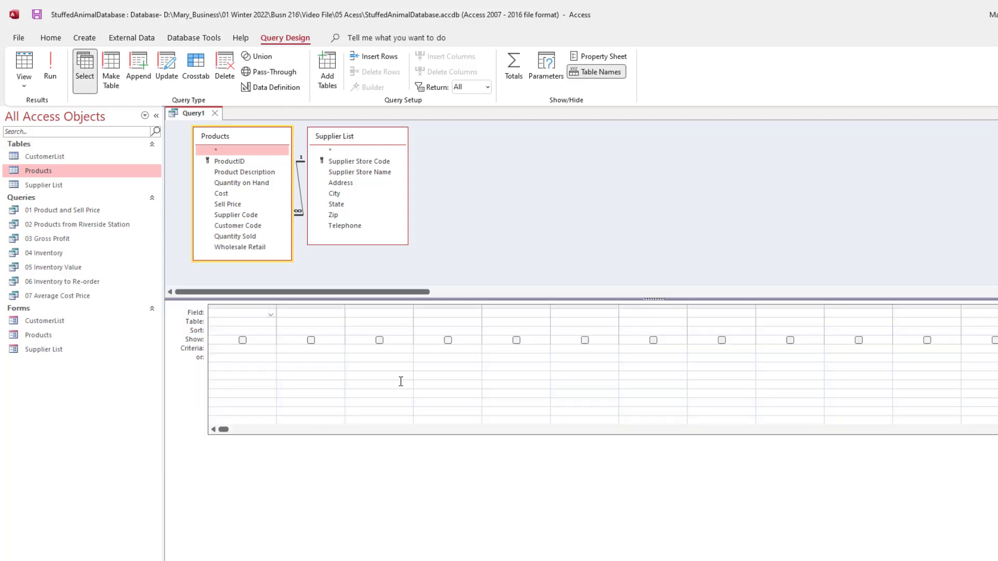
- Add Supplier Code from Products, Supplier Store Name from Supplier List and Cost from Products to the query
double_click(233, 215)
double_click(373, 173)
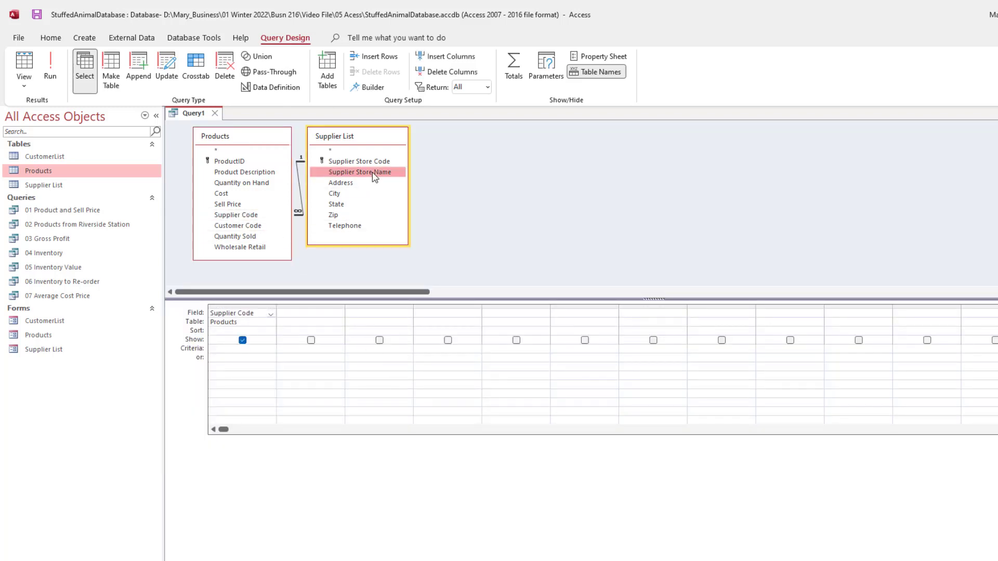
double_click(221, 193)
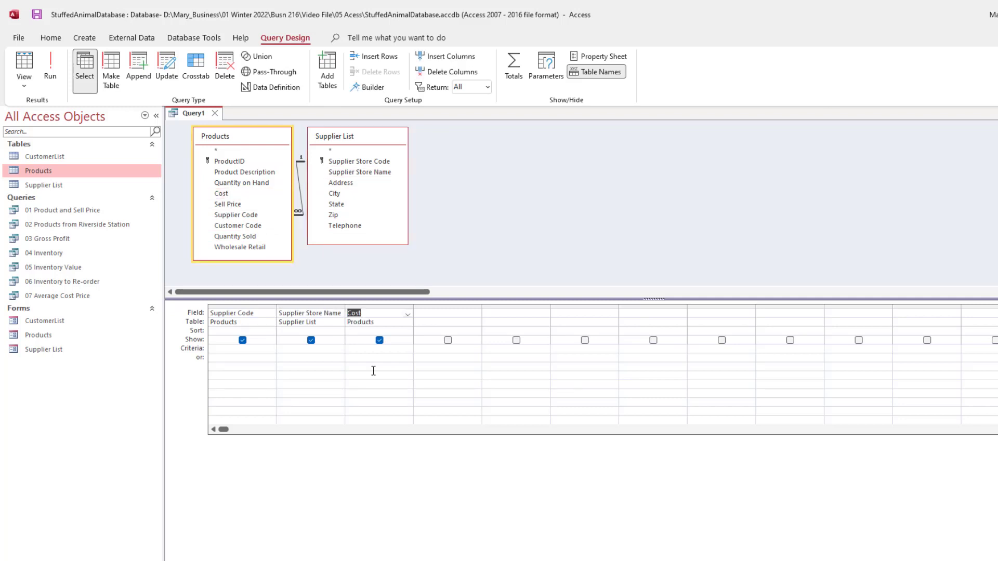
- Show the Totals row, average the Cost column while grouping by the two supplier fields, and check the results
right_click(377, 312)
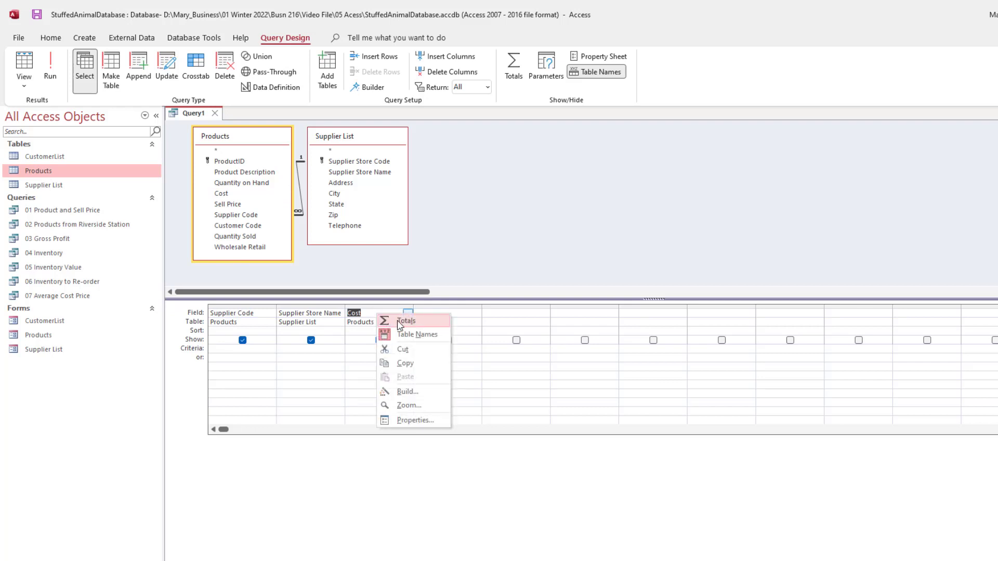
left_click(399, 323)
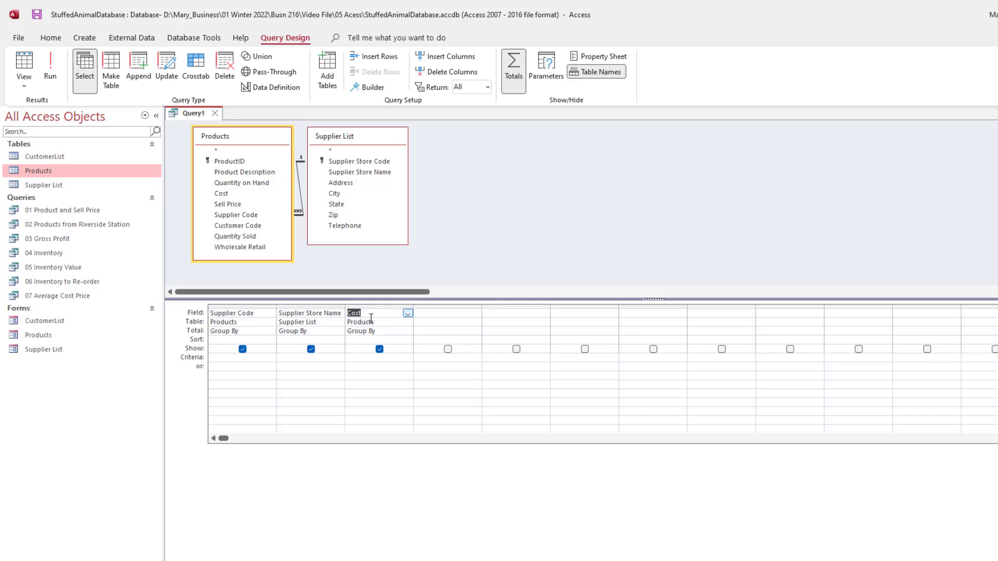
left_click(384, 332)
left_click(408, 332)
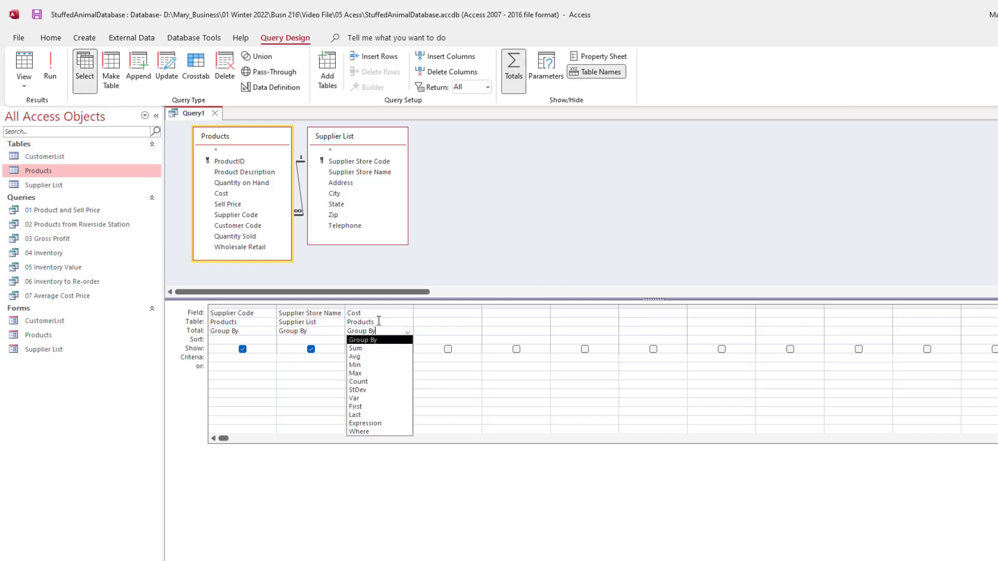
left_click(363, 357)
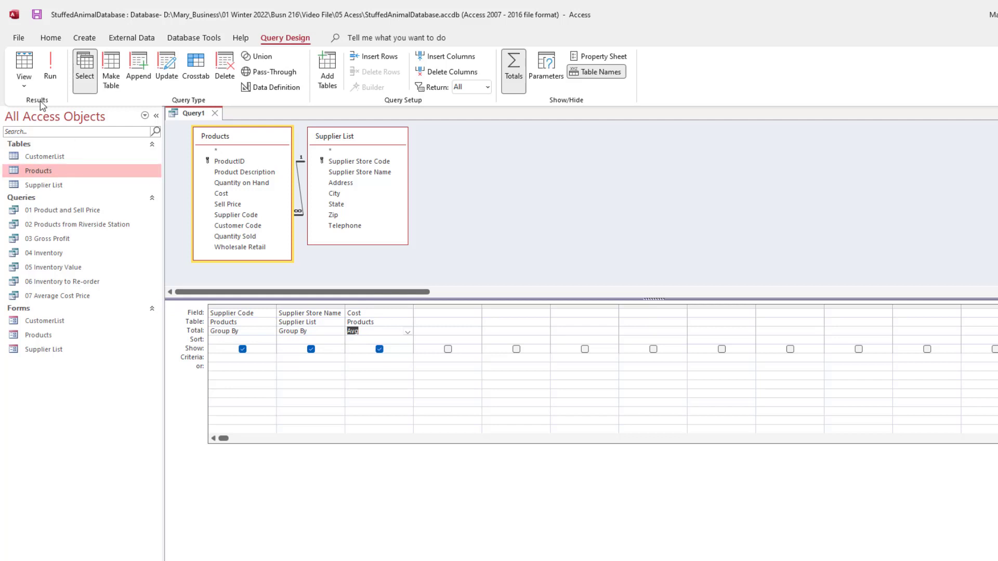
left_click(24, 68)
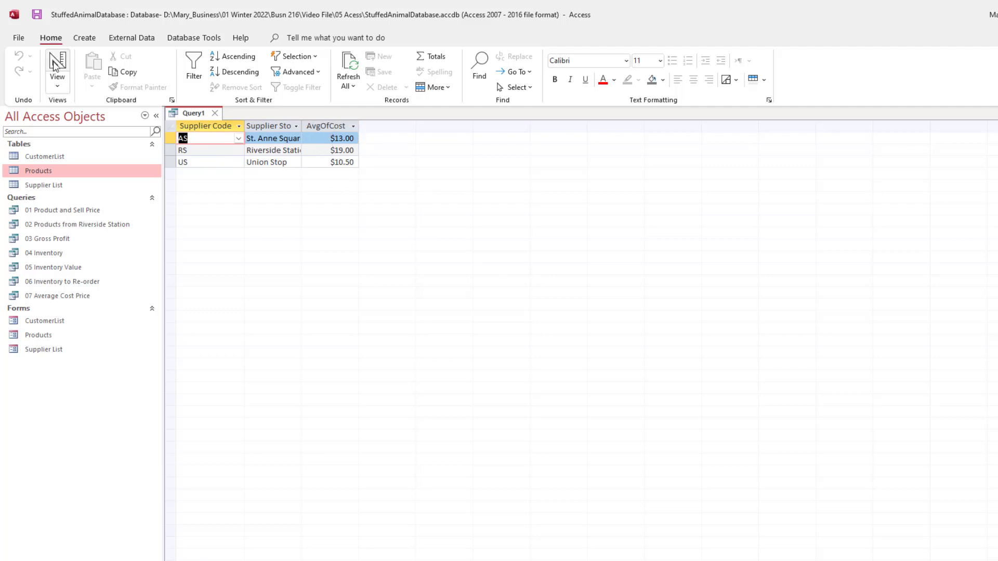
left_click(57, 65)
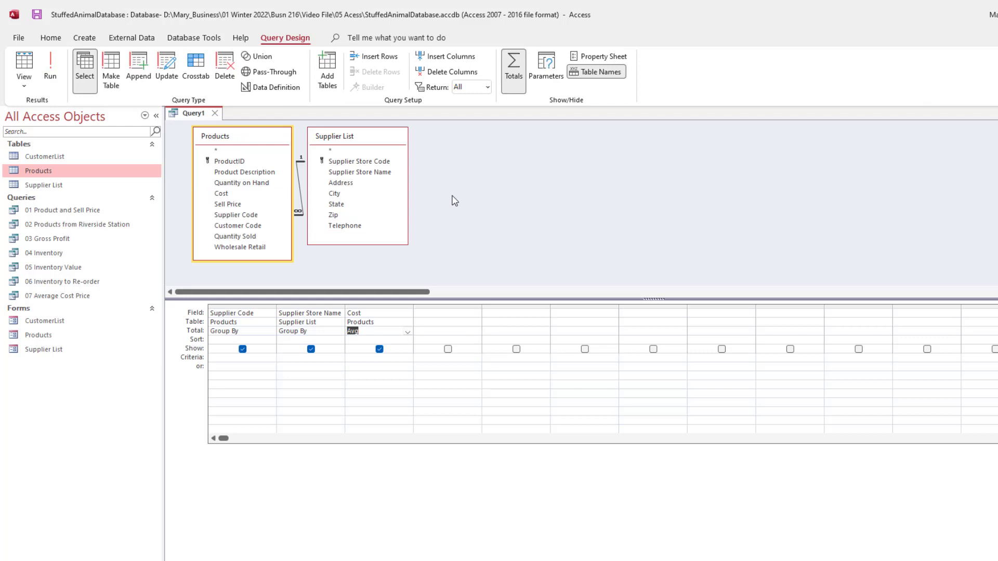
- Save the query as 08 Average Cost Price Grouped by Supplier
key("ctrl+s")
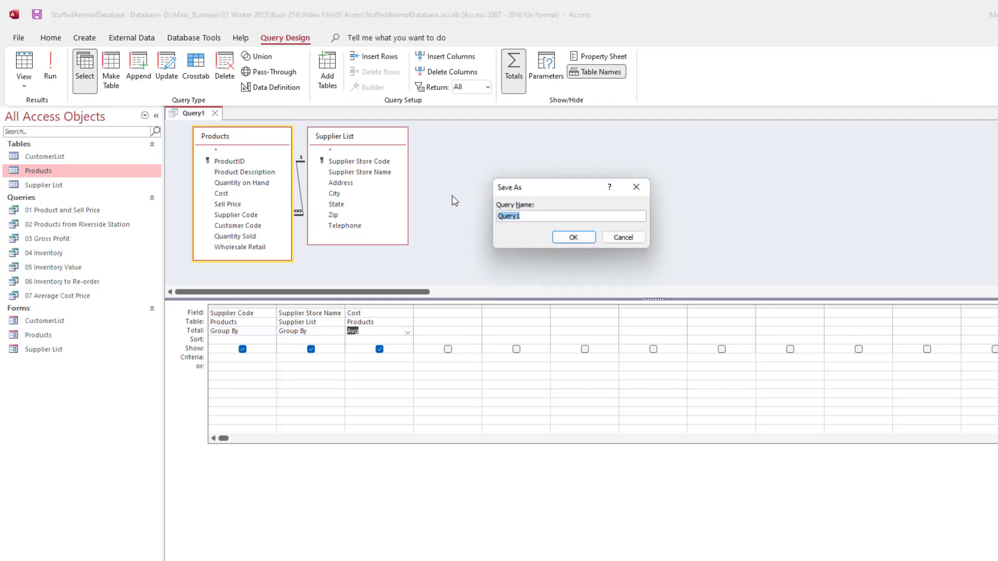
type("08 Average Cost Price Grouped by Supplier")
left_click(582, 238)
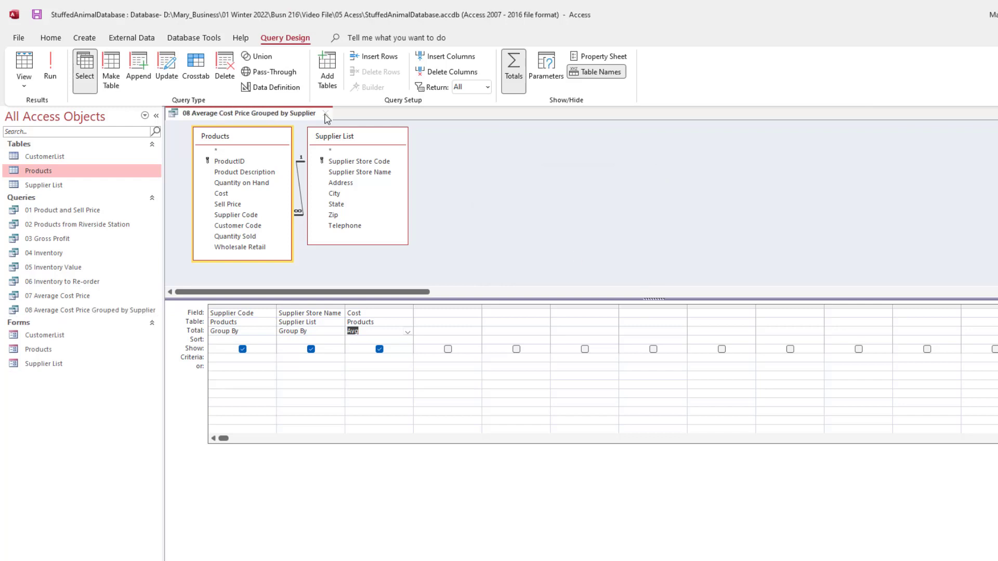
- Close the saved query and create a new design-view query with Products and Supplier List, enlarging both field lists and the design grid
left_click(325, 113)
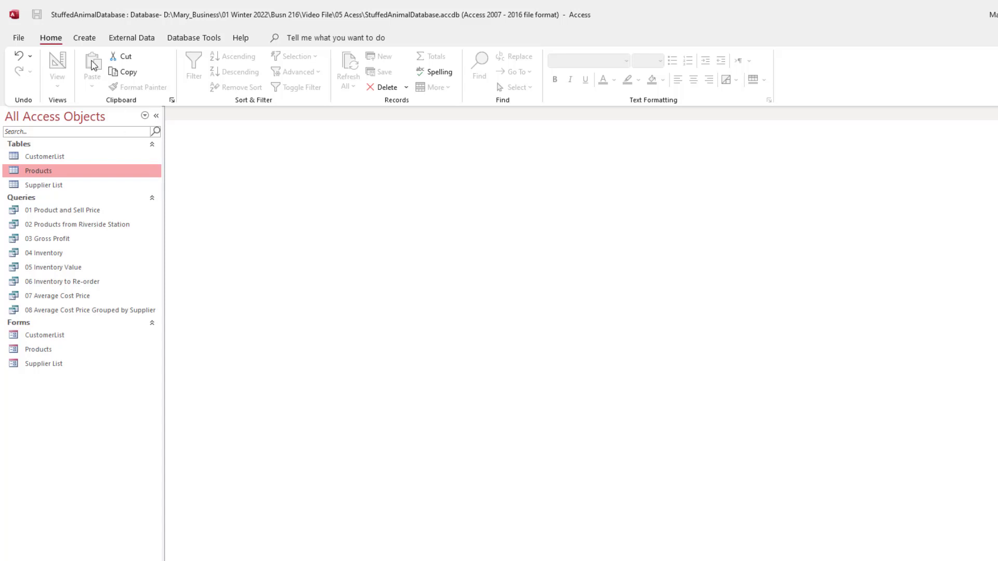
left_click(86, 41)
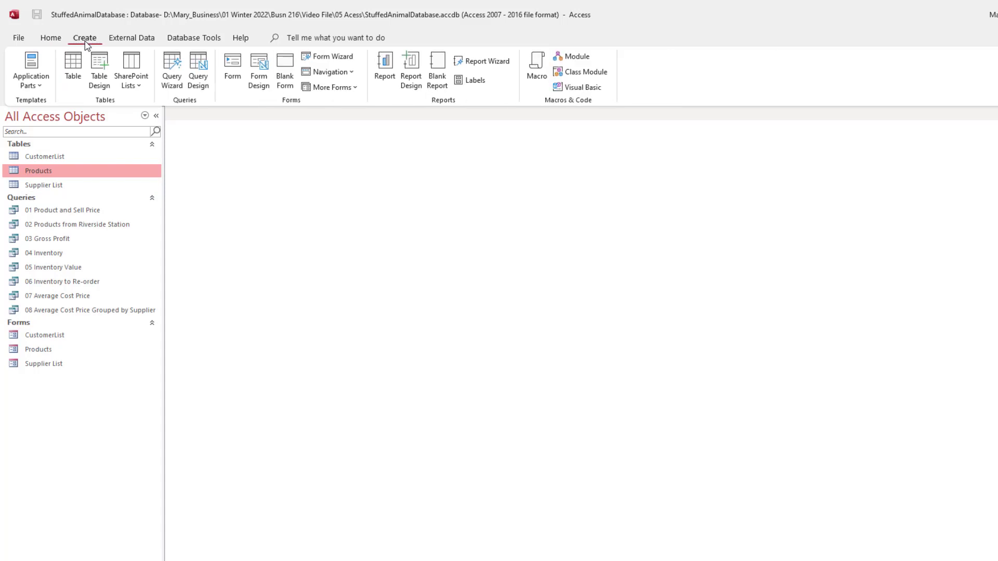
left_click(199, 70)
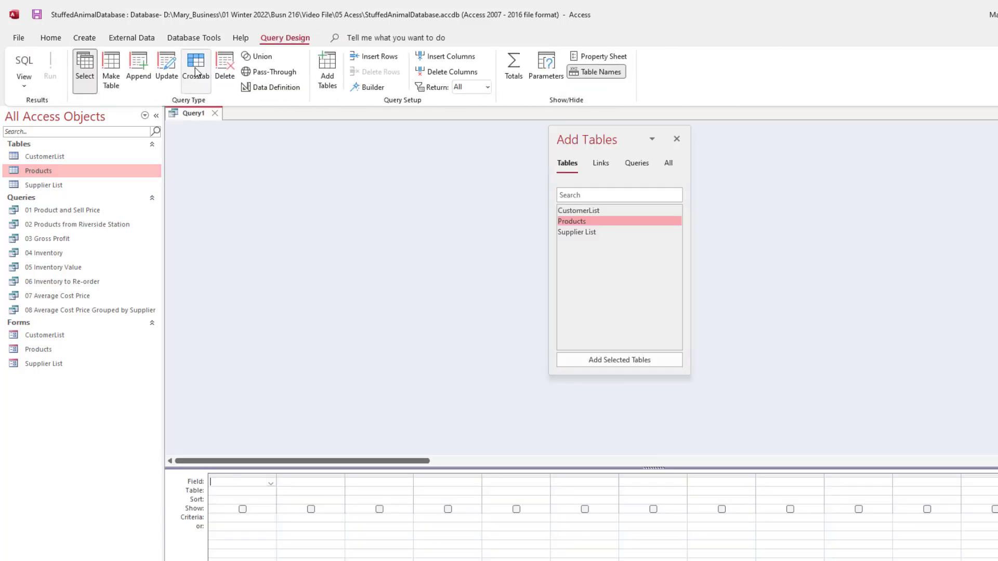
double_click(586, 224)
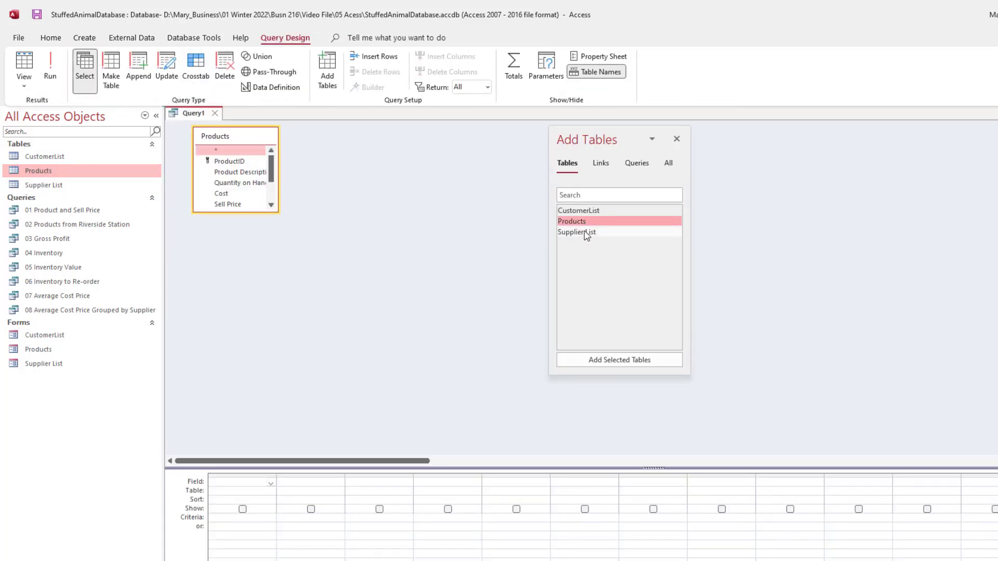
double_click(586, 233)
left_click(677, 139)
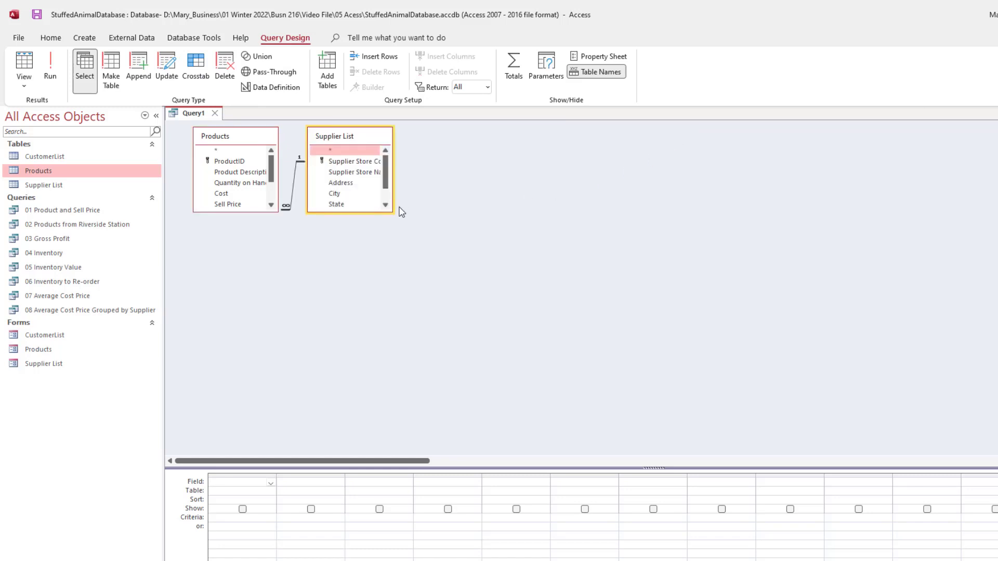
left_click_drag(393, 213, 419, 257)
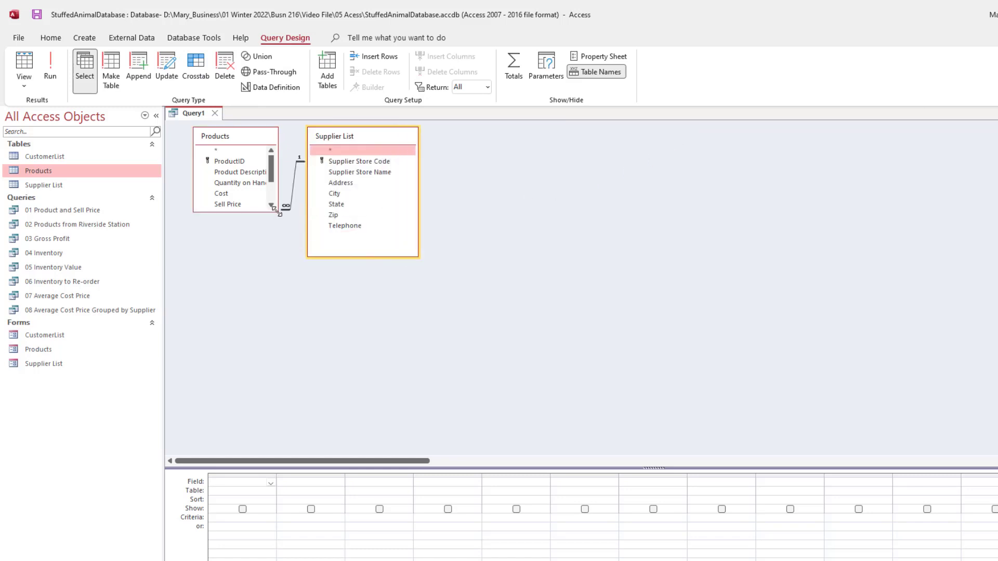
left_click_drag(278, 211, 293, 265)
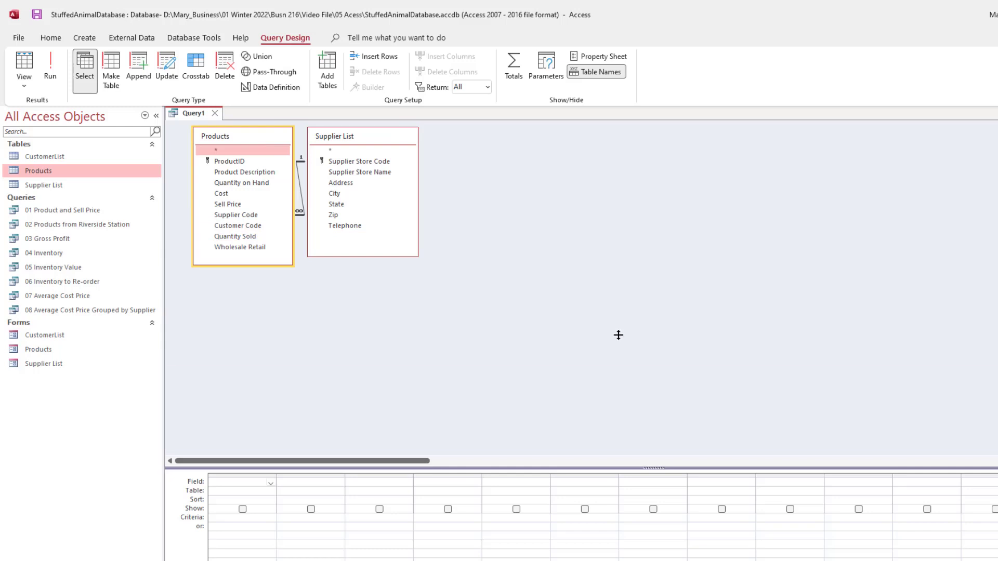
left_click_drag(618, 315, 625, 305)
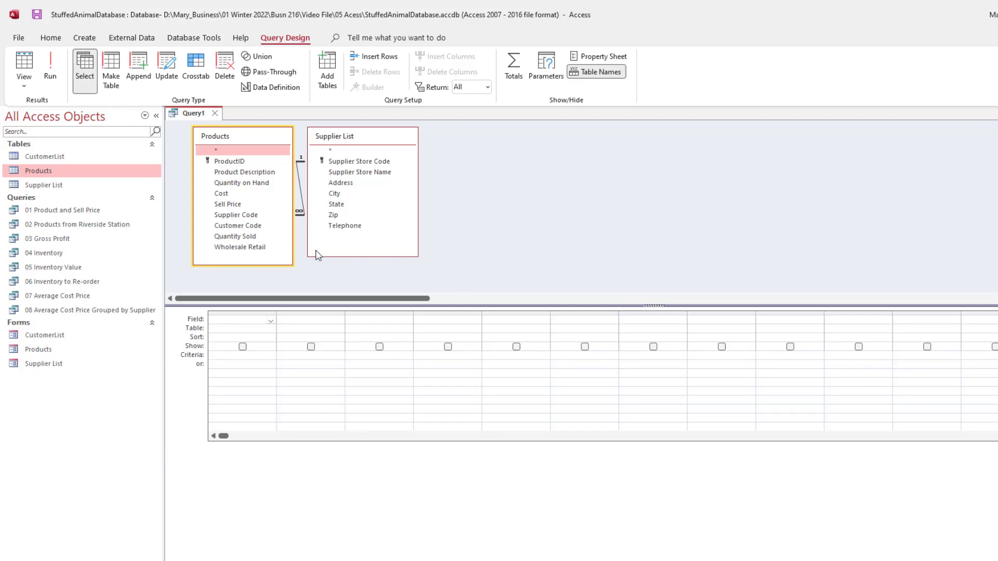
- Add Supplier Code from Products, Supplier Store Name from Supplier List and Cost from Products as the new query's first three columns
double_click(244, 216)
double_click(351, 173)
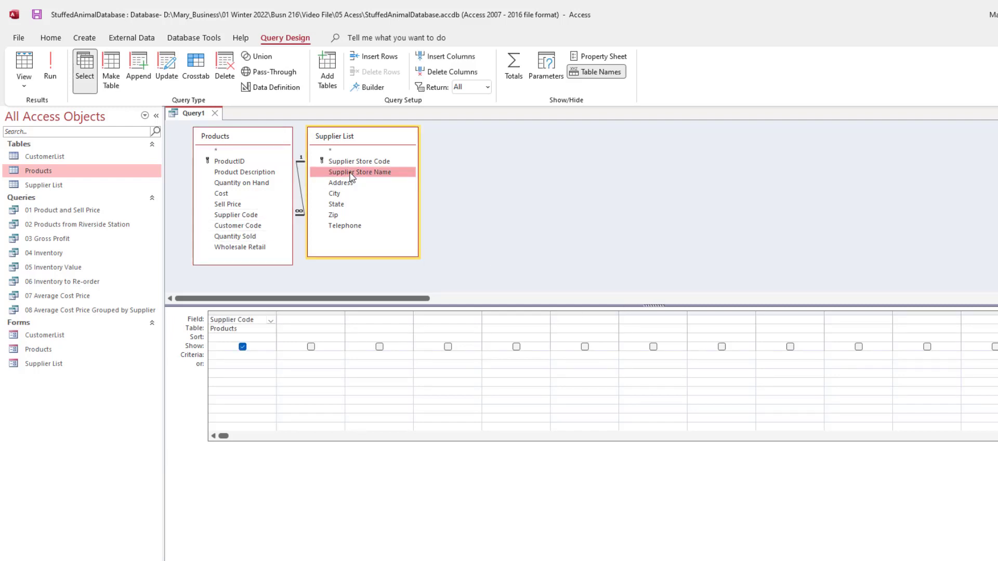
left_click_drag(223, 194, 359, 355)
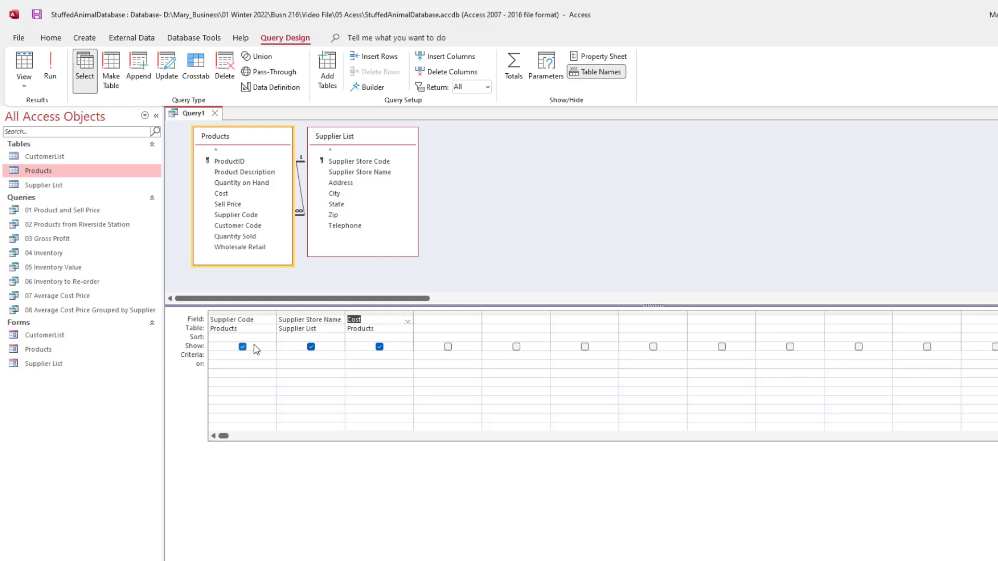
- Show the Totals row and set the Cost column's total to Min, keeping both supplier fields grouped
left_click(362, 320)
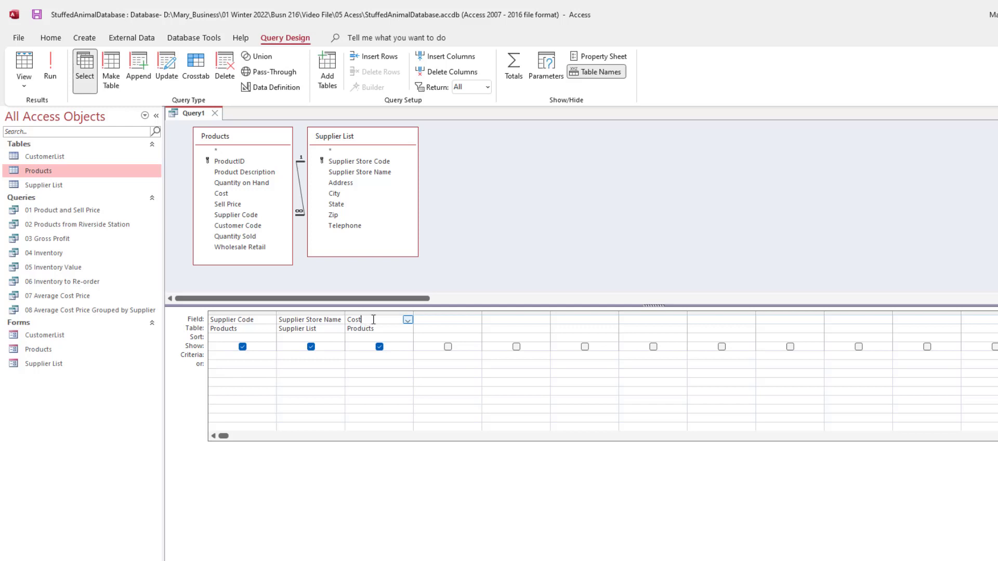
right_click(373, 319)
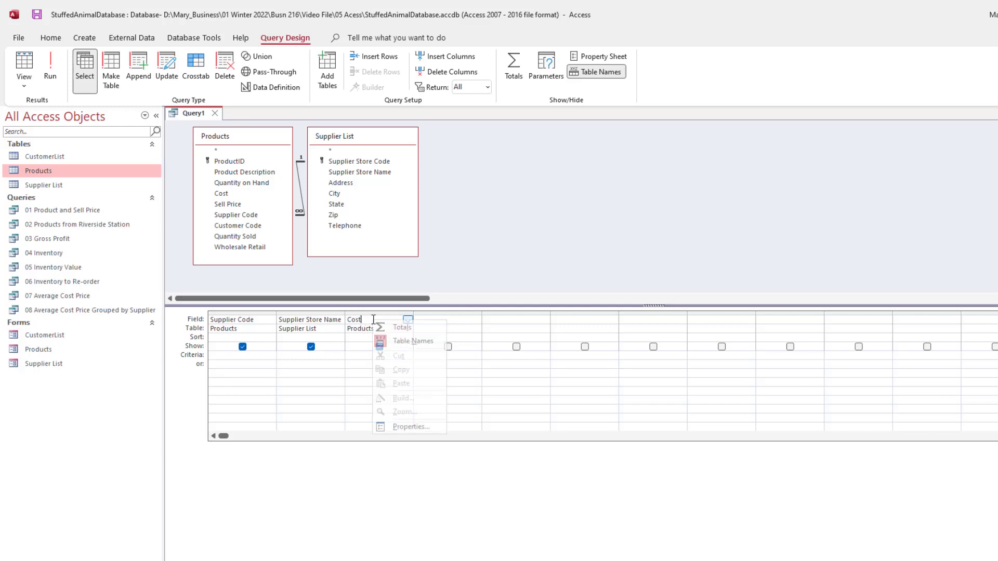
left_click(402, 327)
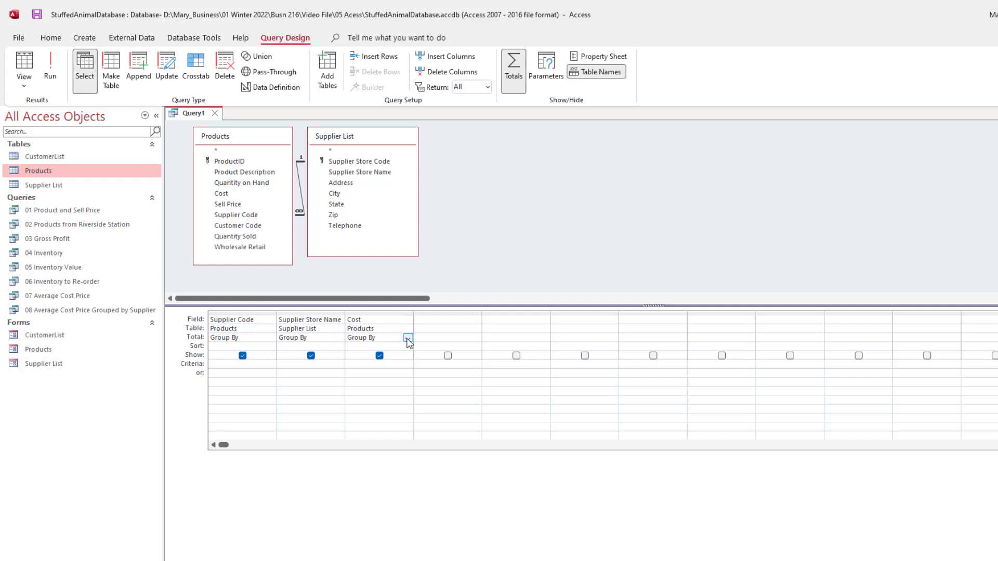
left_click(407, 338)
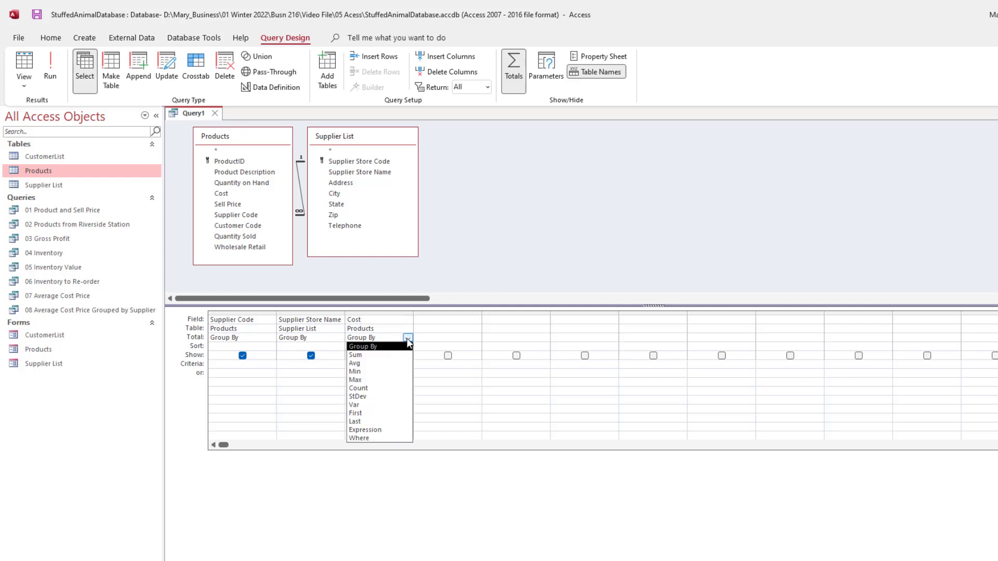
left_click(366, 376)
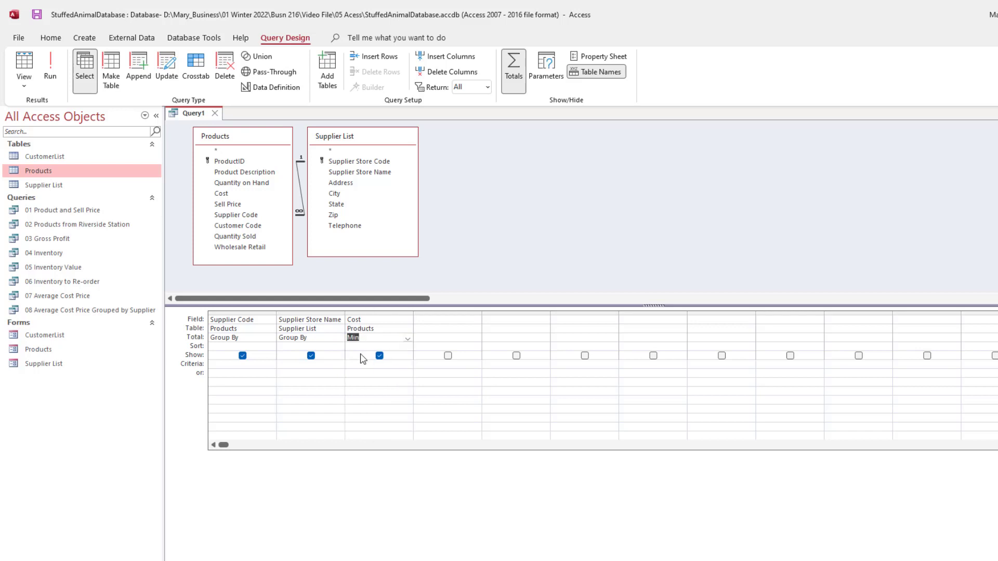
- Add Cost from Products as a second cost column with its total set to Max, and check the results
left_click(425, 323)
double_click(224, 193)
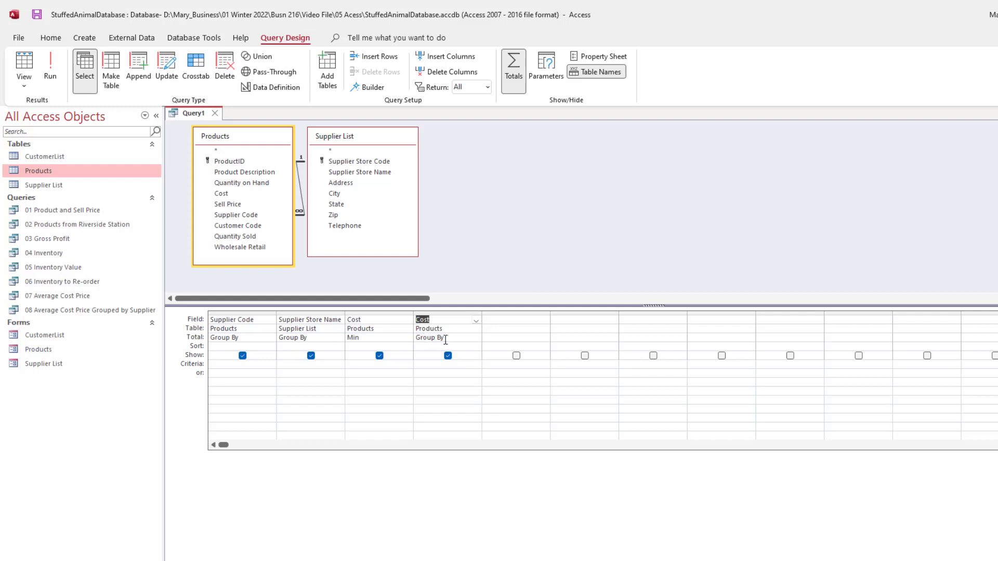
left_click(477, 342)
left_click(476, 338)
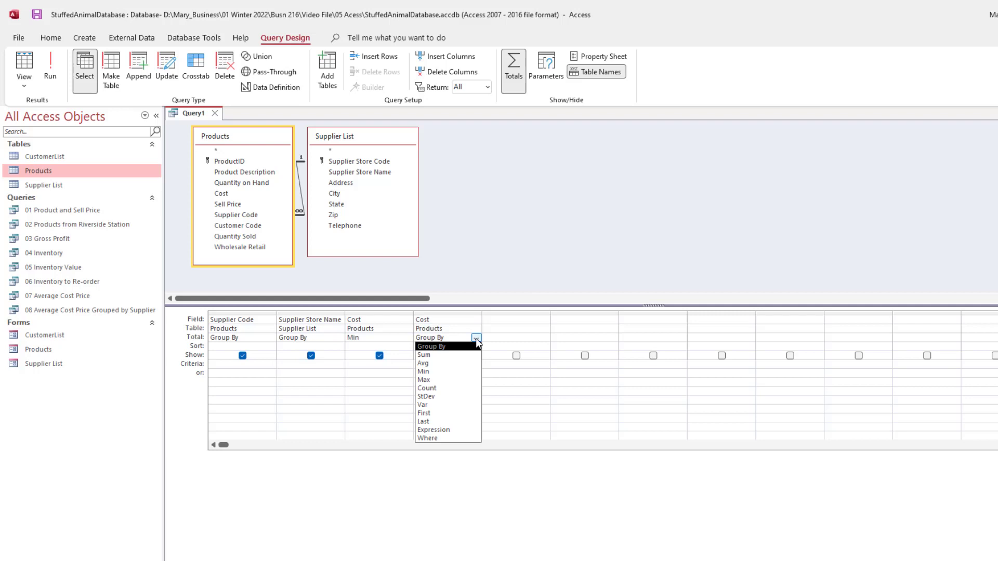
left_click(432, 380)
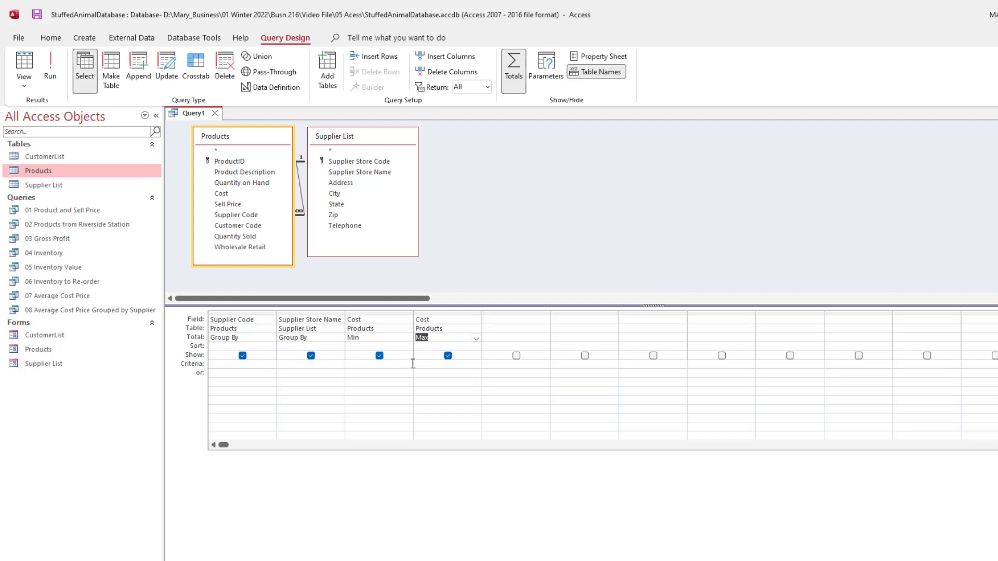
left_click(28, 78)
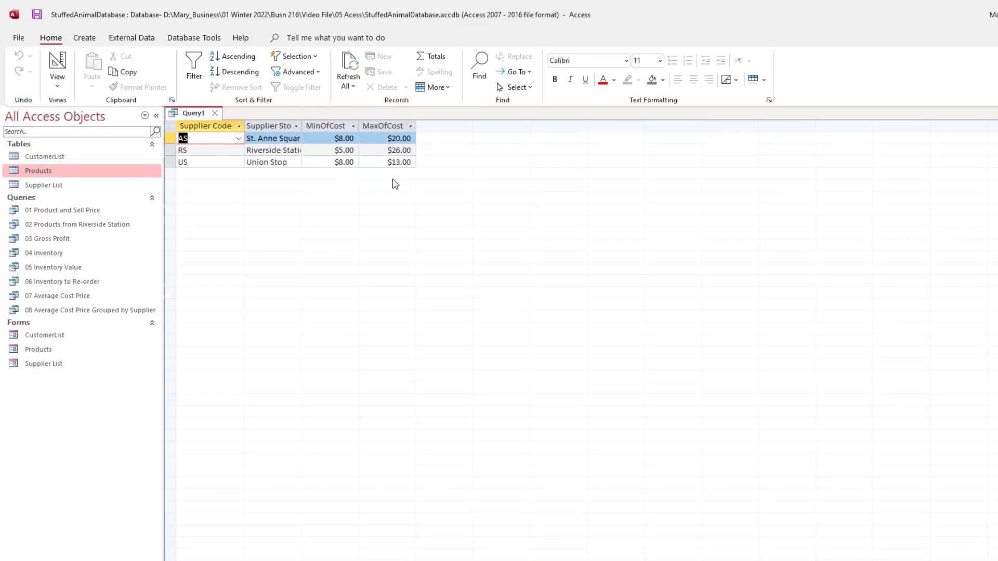
left_click(57, 62)
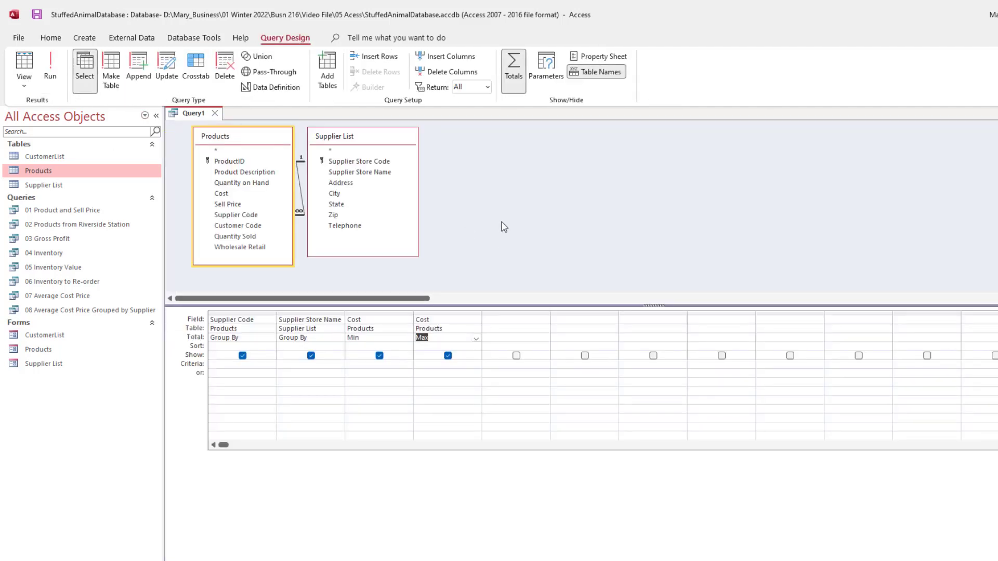
- Save the query as 09 Min & Max Cost Price Grouped by Supplier and close it
key("ctrl+s")
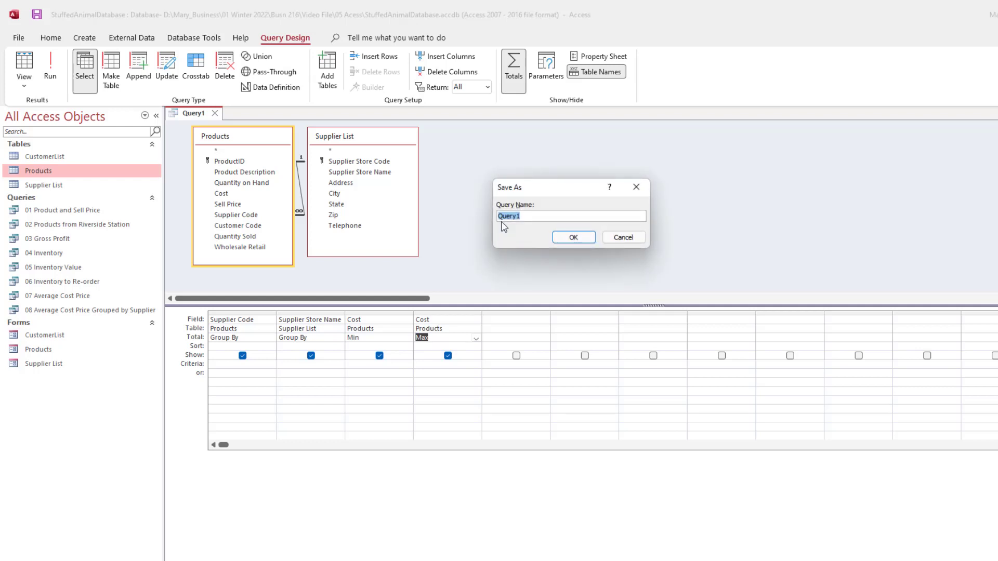
type("09 Min & Max Cost Price Grouped by Supplier")
left_click(574, 237)
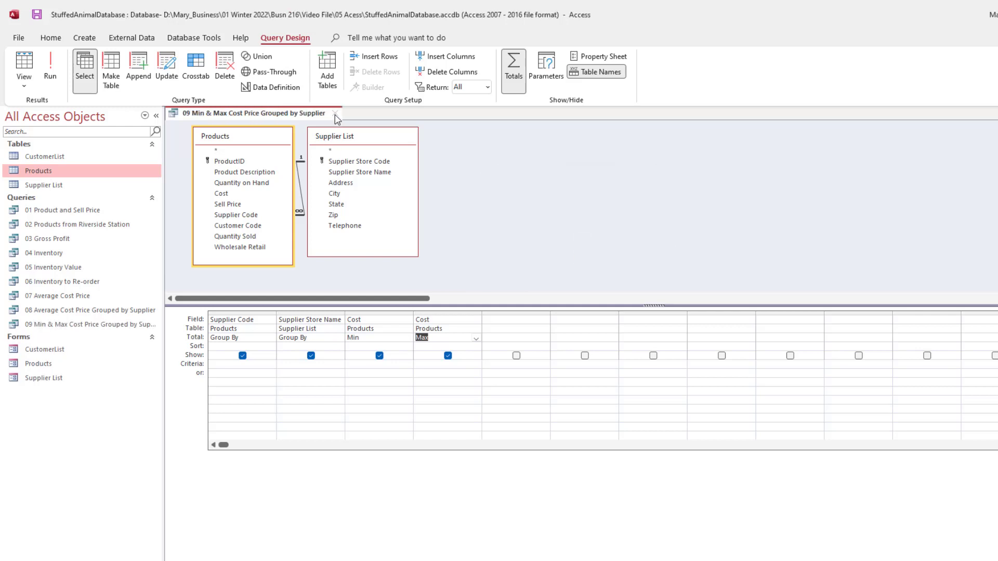
left_click(335, 113)
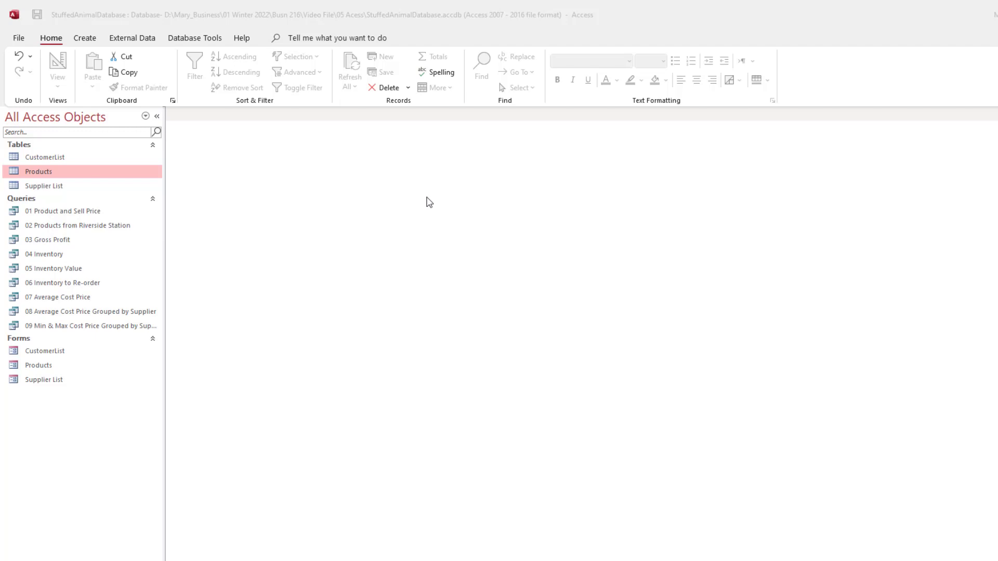
- Review the results of queries 10 Average Sell Price, 11 Average Sell Price Grouped by Customer and 12 Min & Max Sell Price, and close them
left_click(318, 179)
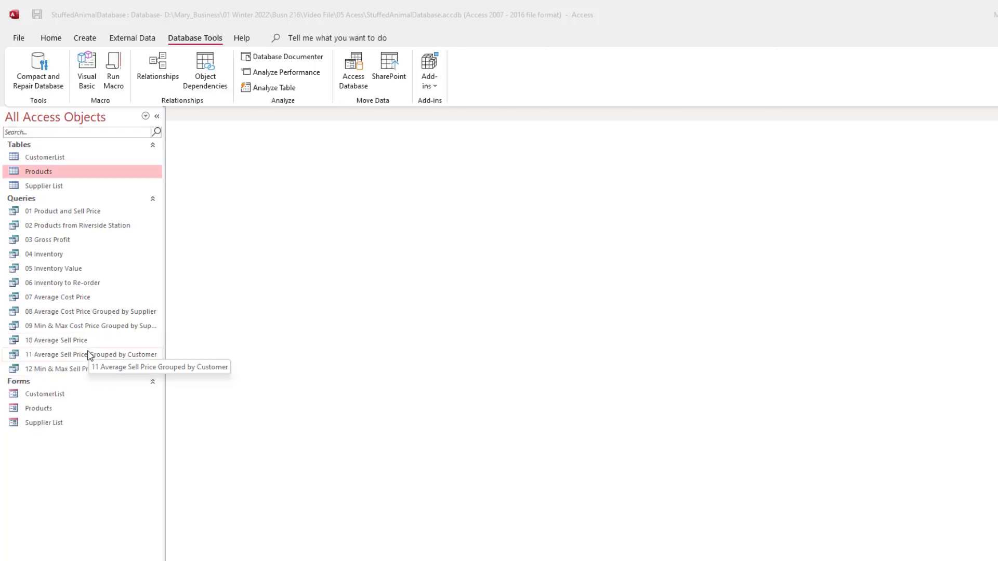
double_click(82, 341)
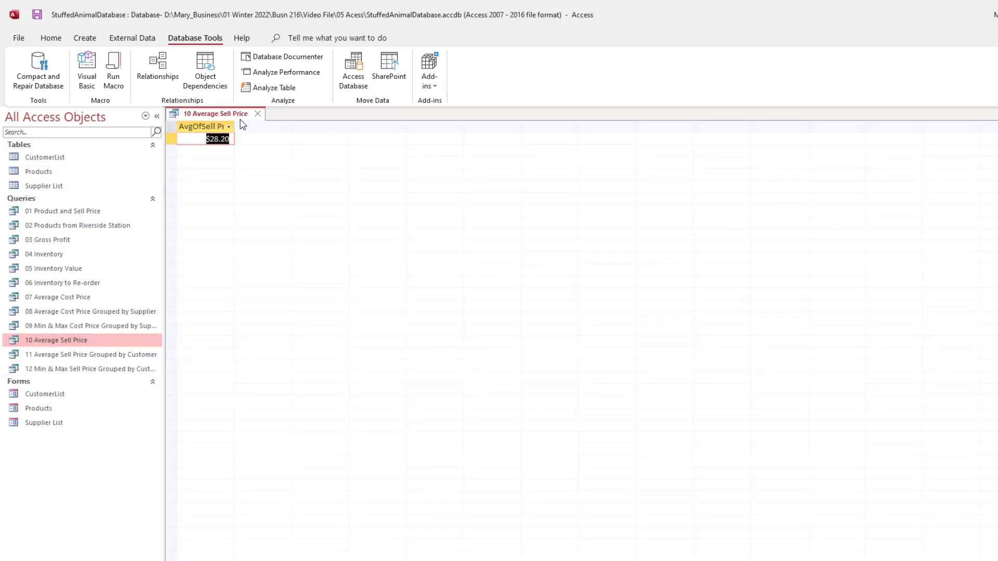
double_click(94, 354)
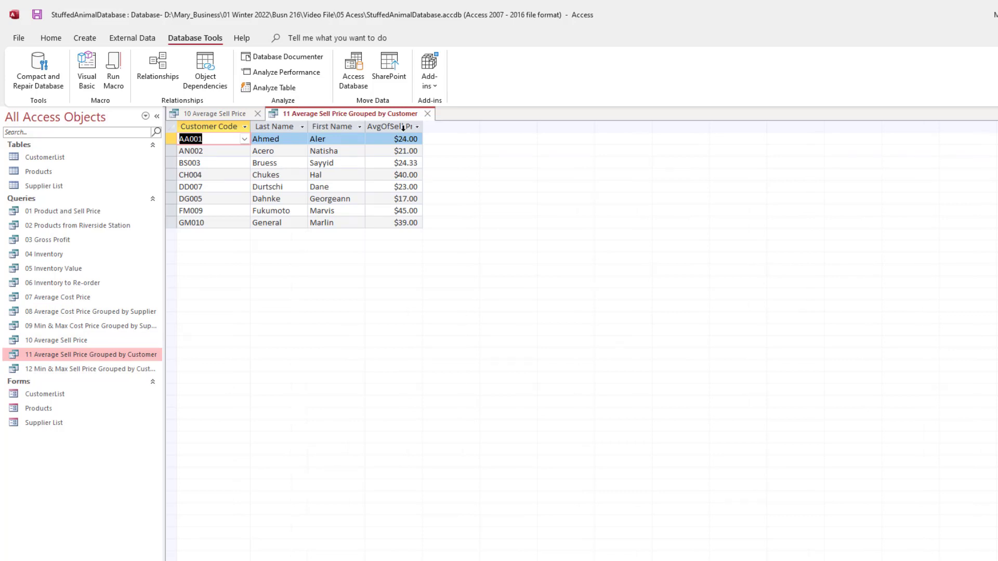
double_click(88, 369)
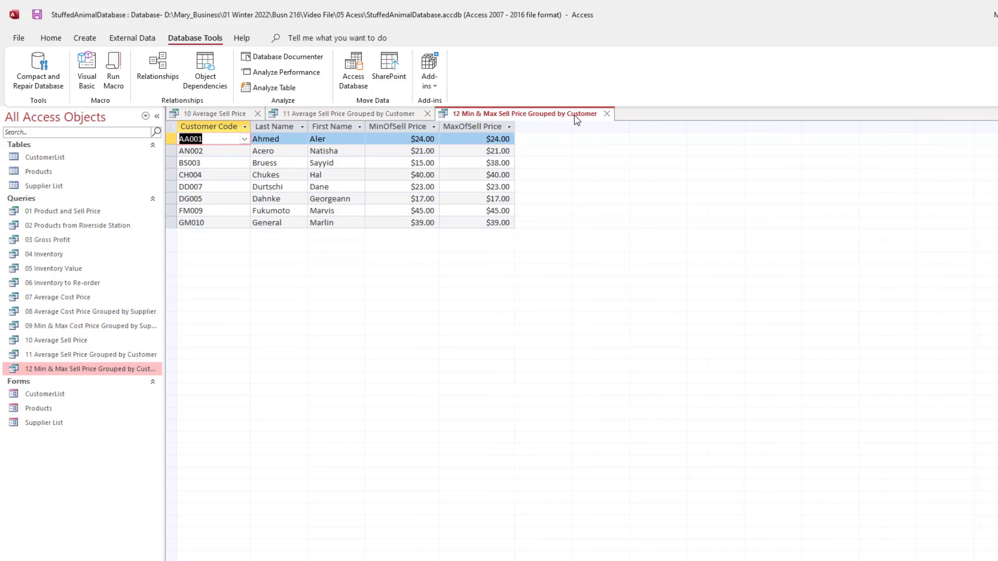
left_click(607, 114)
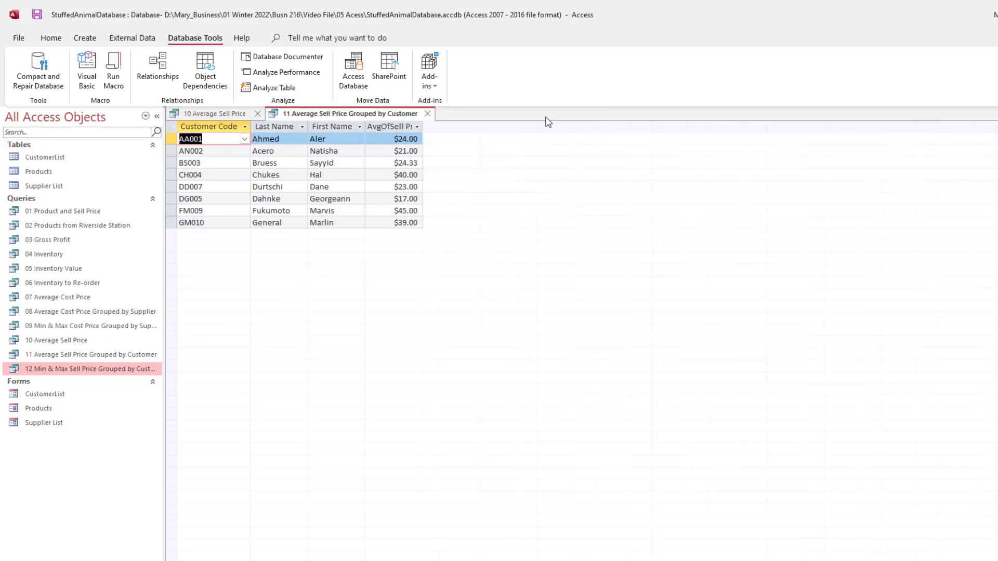
left_click(427, 115)
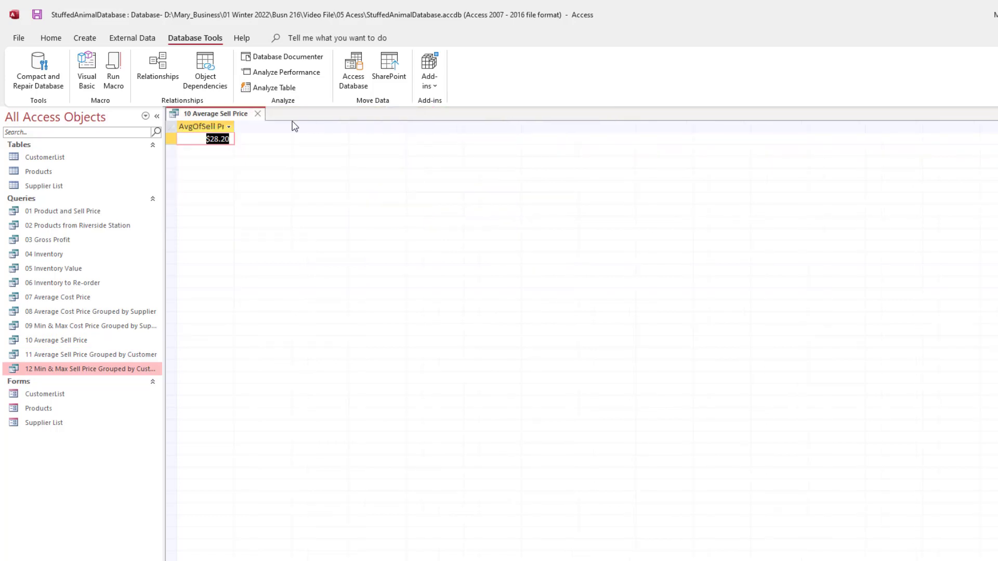
left_click(258, 115)
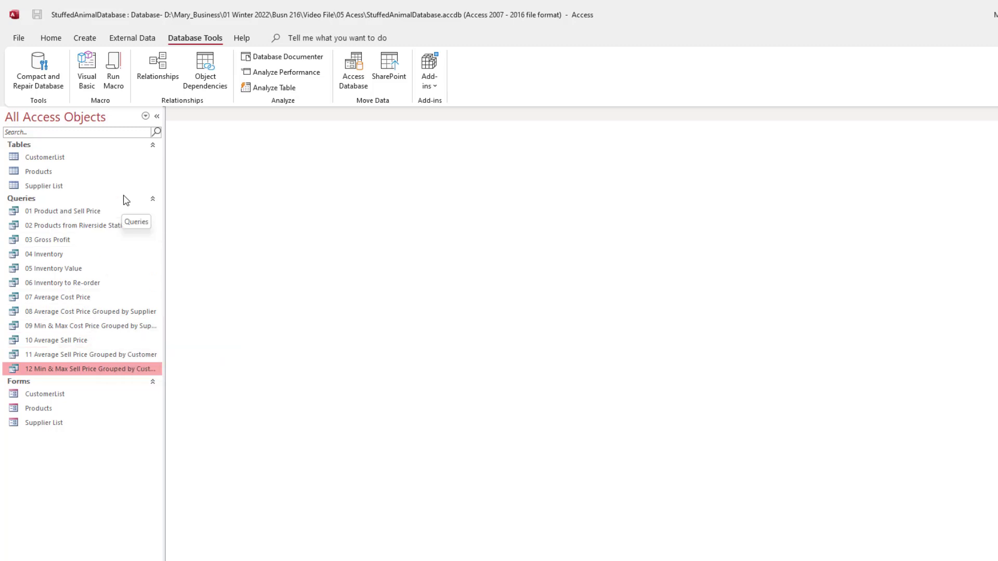
- Start a new query design on the Products table, showing its full field list and enlarging the design grid
left_click(85, 40)
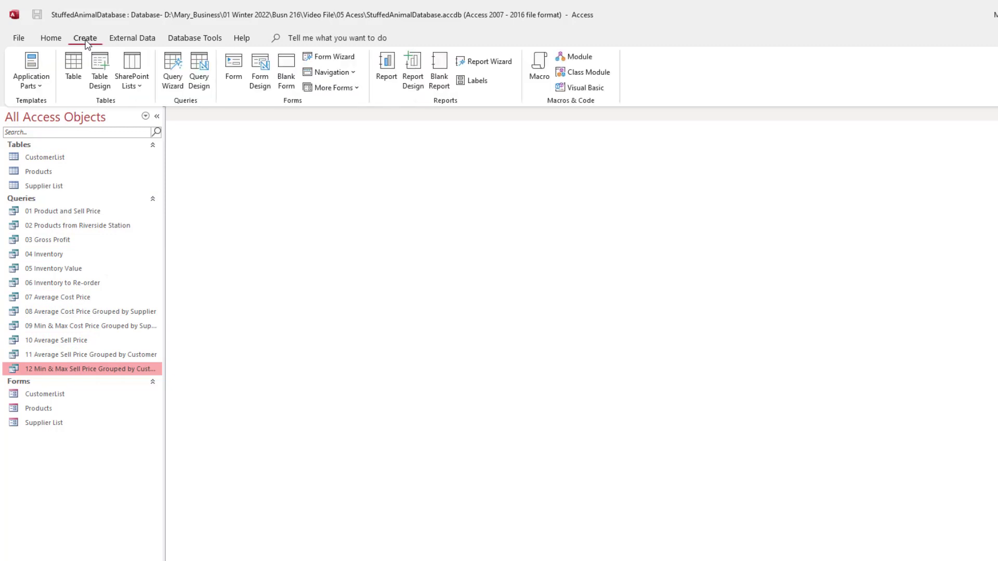
left_click(199, 84)
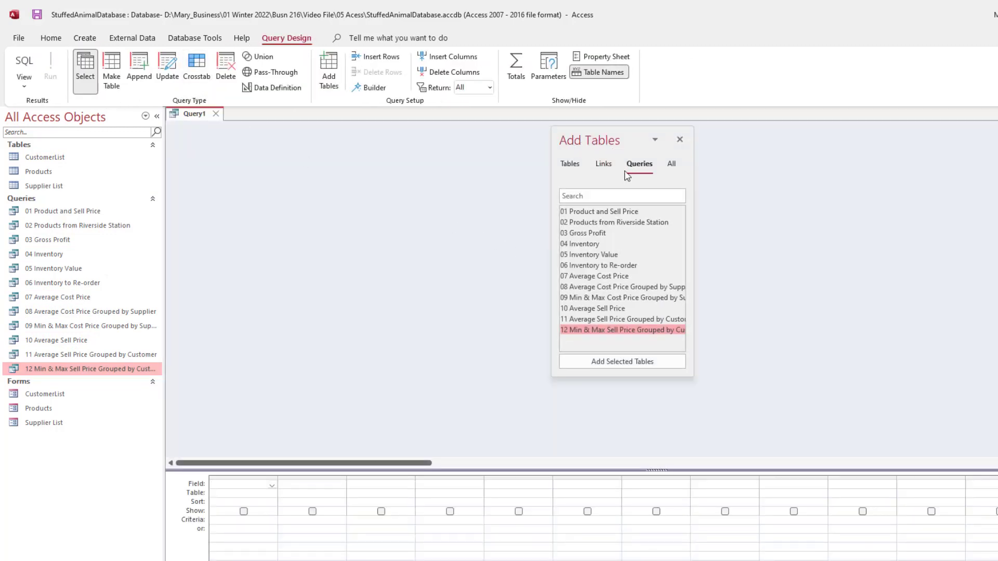
left_click(570, 165)
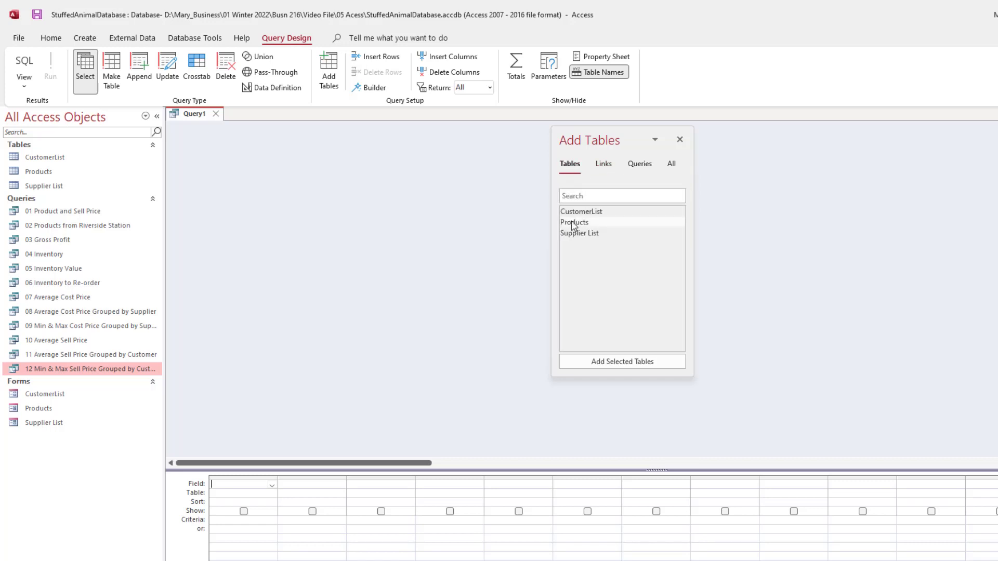
double_click(574, 223)
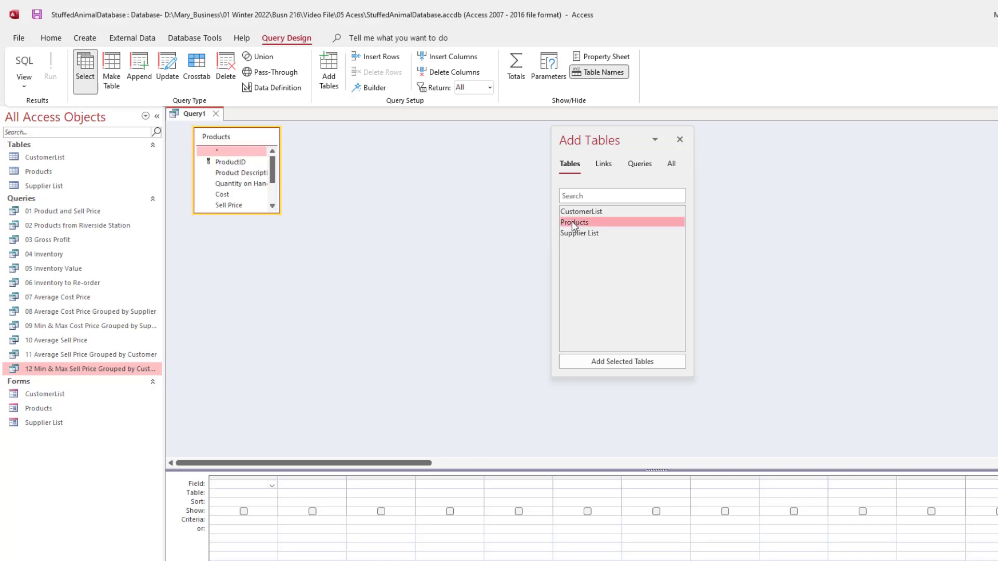
left_click(680, 140)
left_click_drag(279, 215, 301, 269)
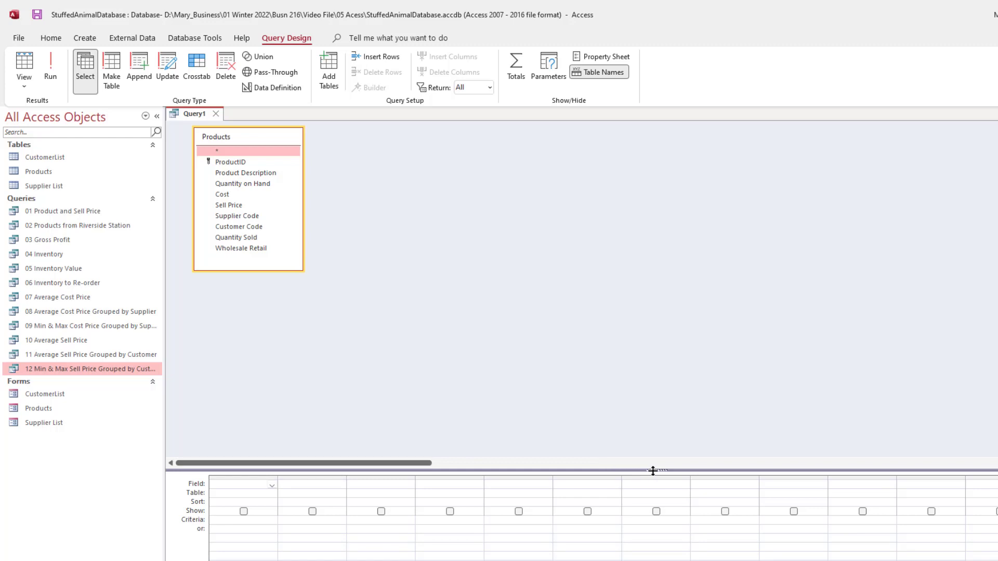
left_click_drag(653, 471, 647, 296)
- Add every field of the Products table, ProductID through Wholesale Retail, to the query's design grid
left_click(239, 206)
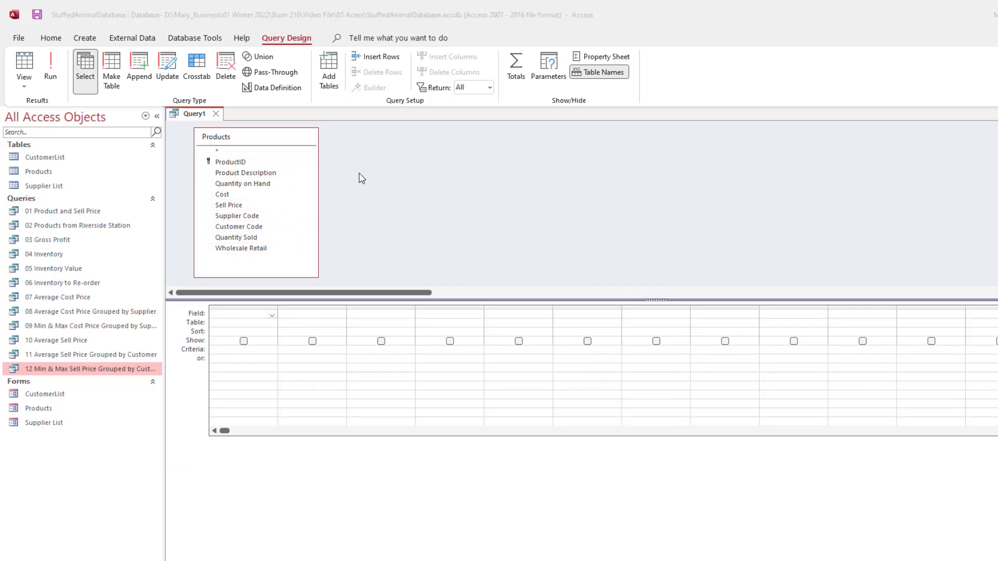
double_click(248, 140)
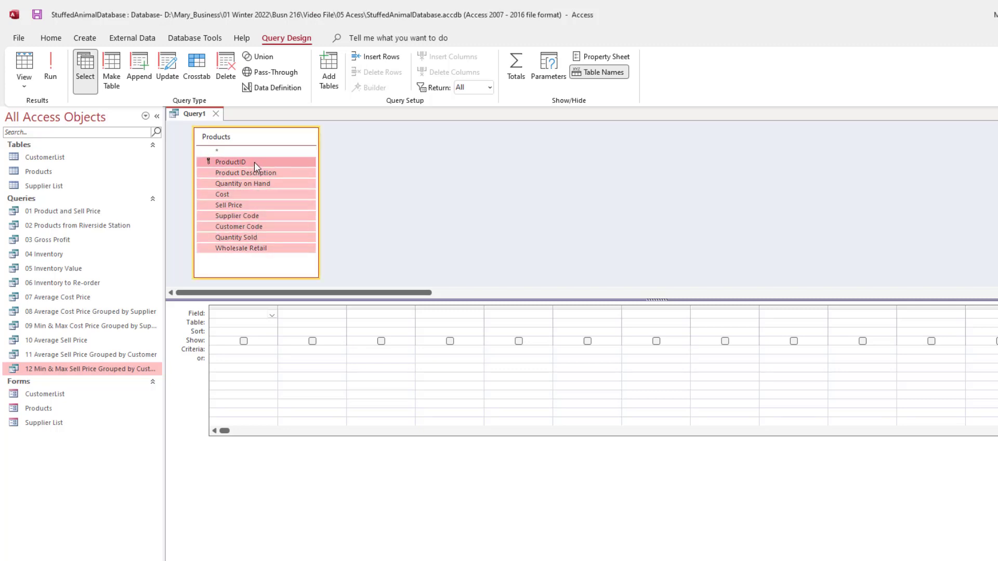
left_click_drag(254, 162, 259, 321)
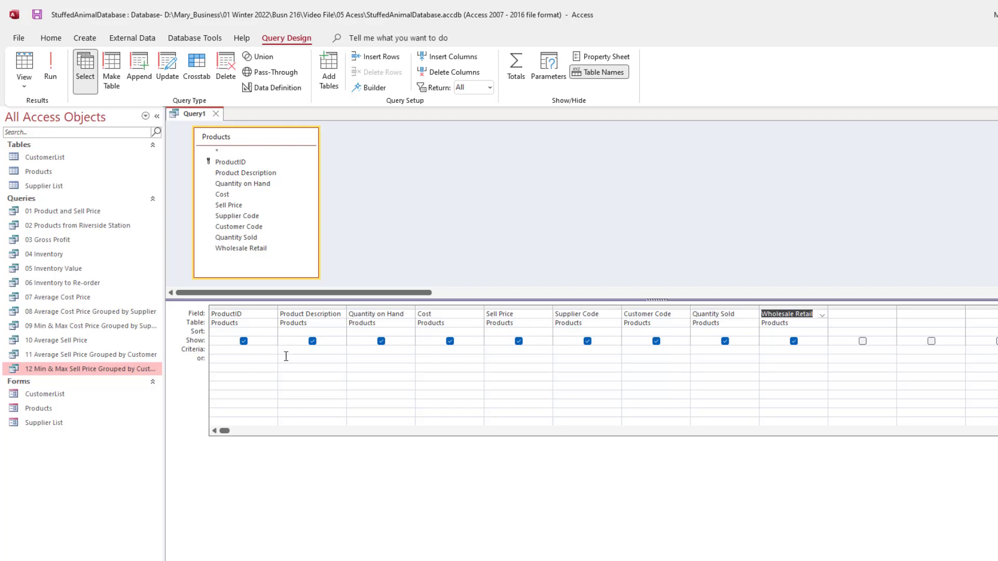
- Set the Sell Price criteria to >20 AND <40
left_click(494, 350)
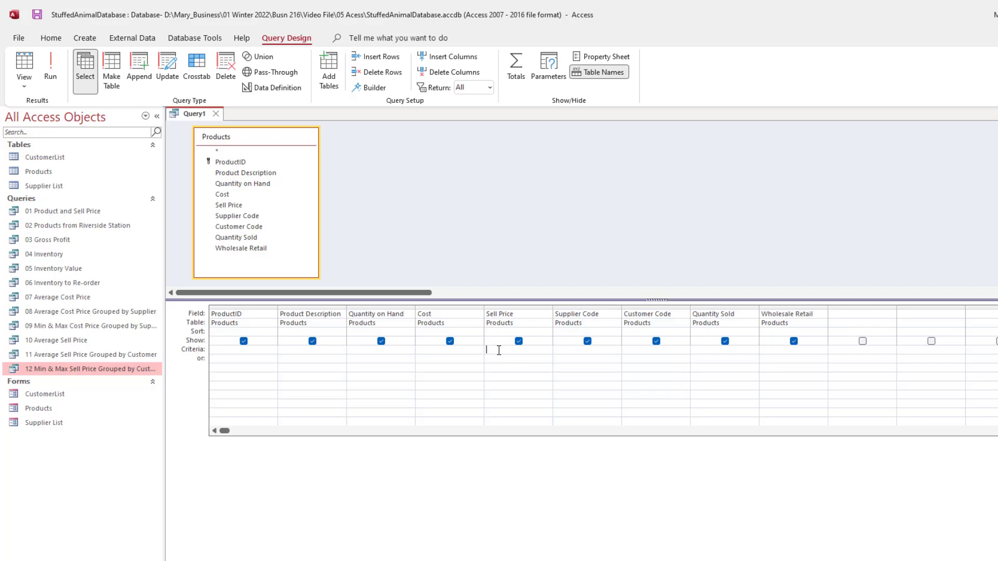
type(">20 A")
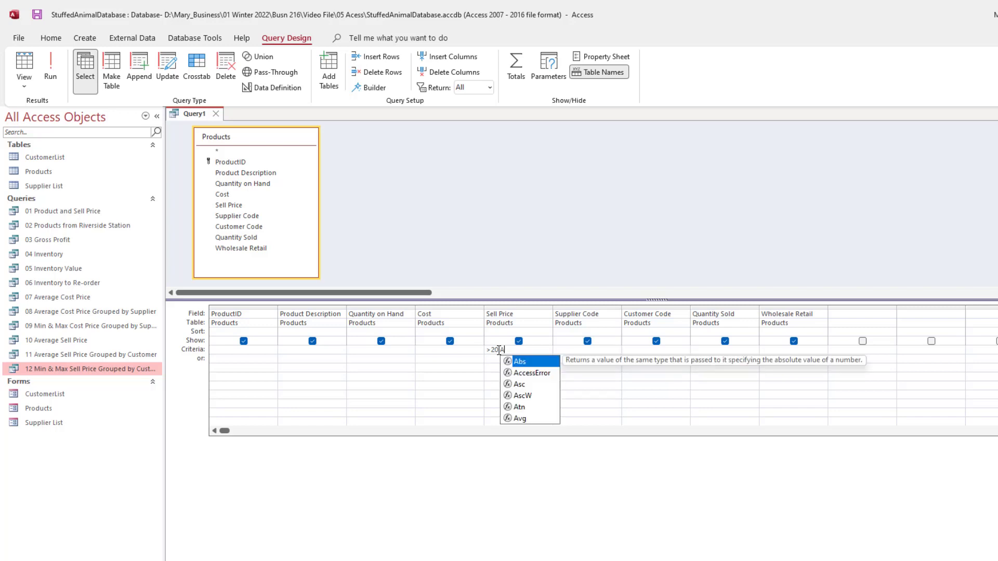
type("ND <")
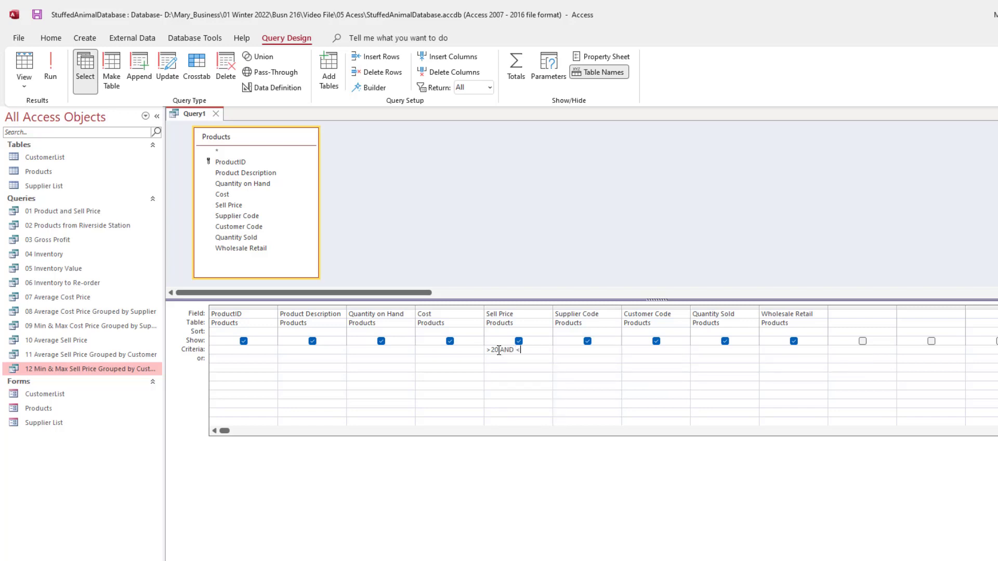
type("40")
left_click(411, 202)
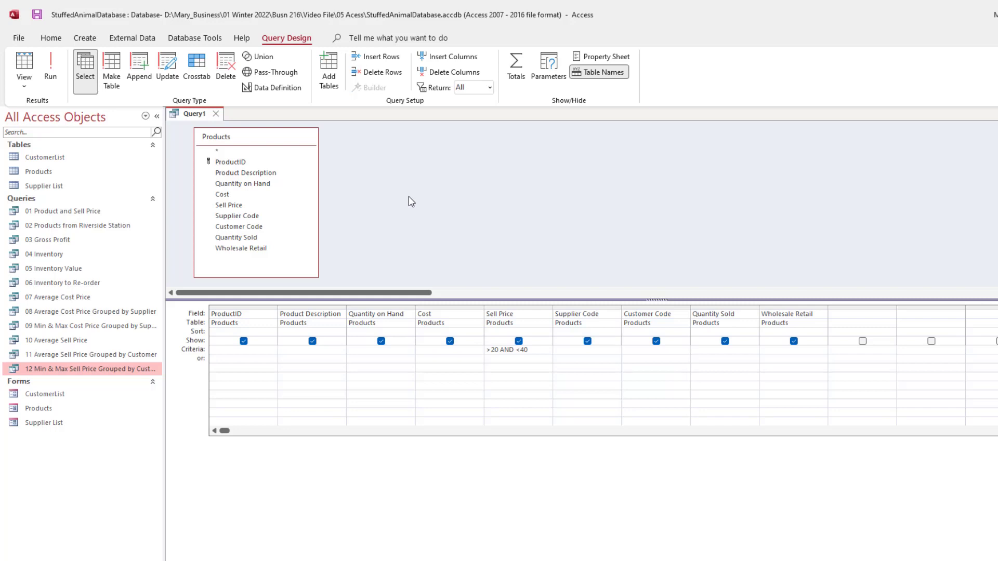
- Save the query as 13 Sell Price >$20 AND <$40, run it to check the results, and close it
key("ctrl+s")
type("13")
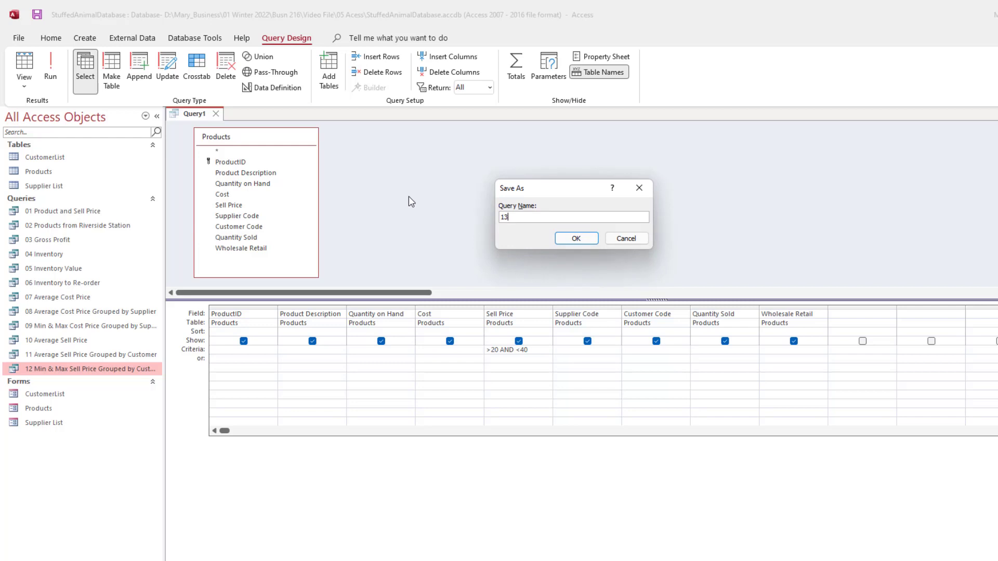
type(" Sell Price >$20 AND <$40")
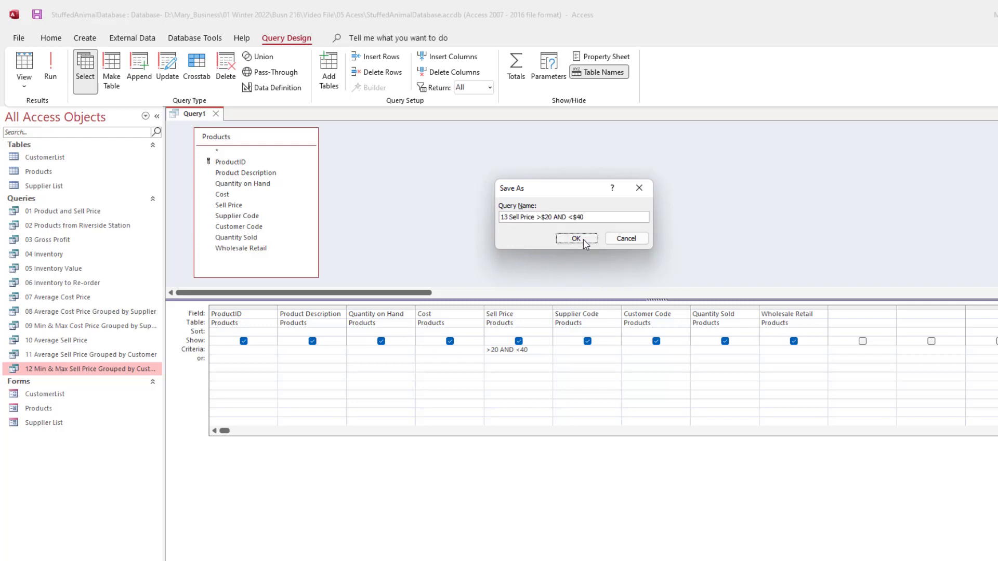
left_click(584, 239)
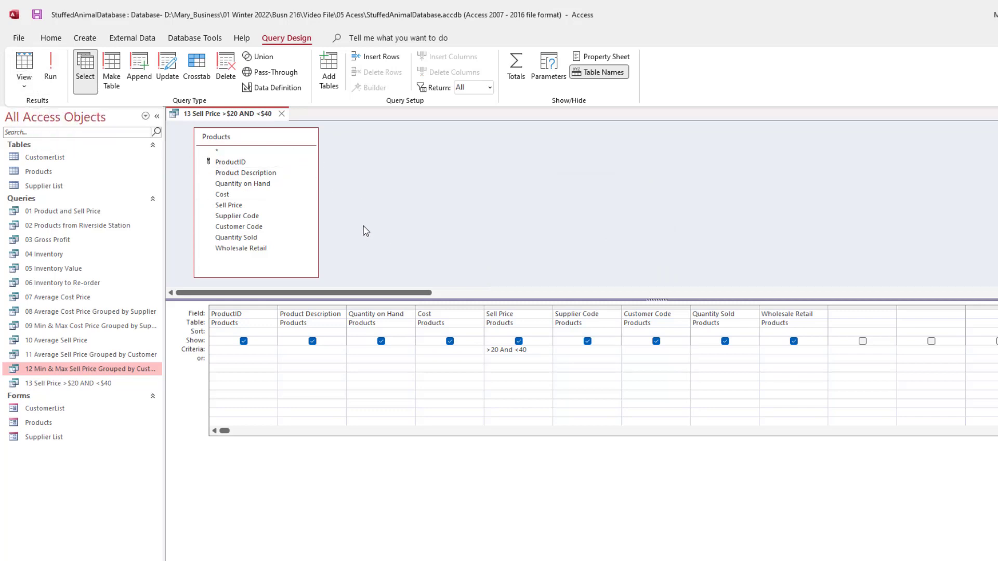
left_click(52, 78)
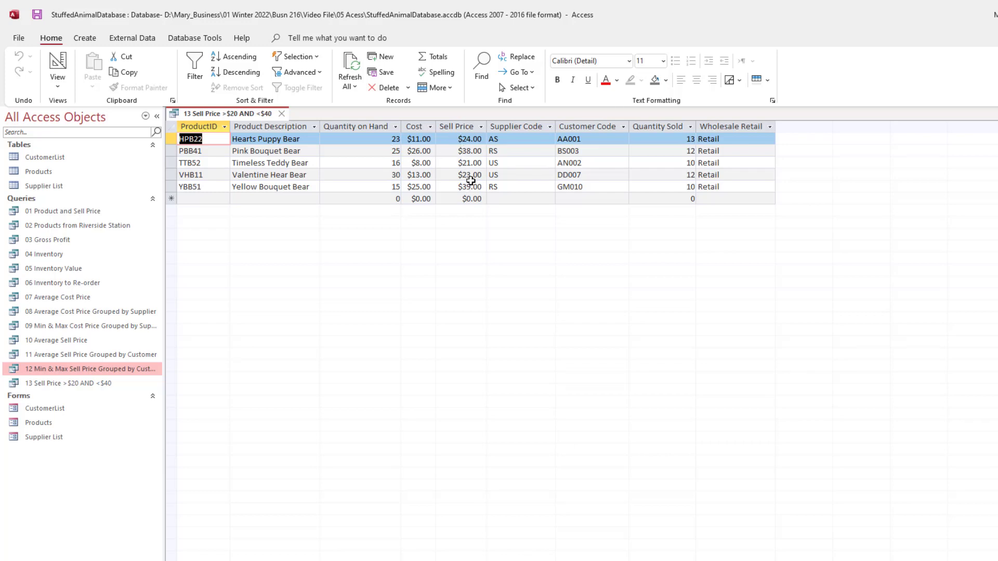
left_click(282, 114)
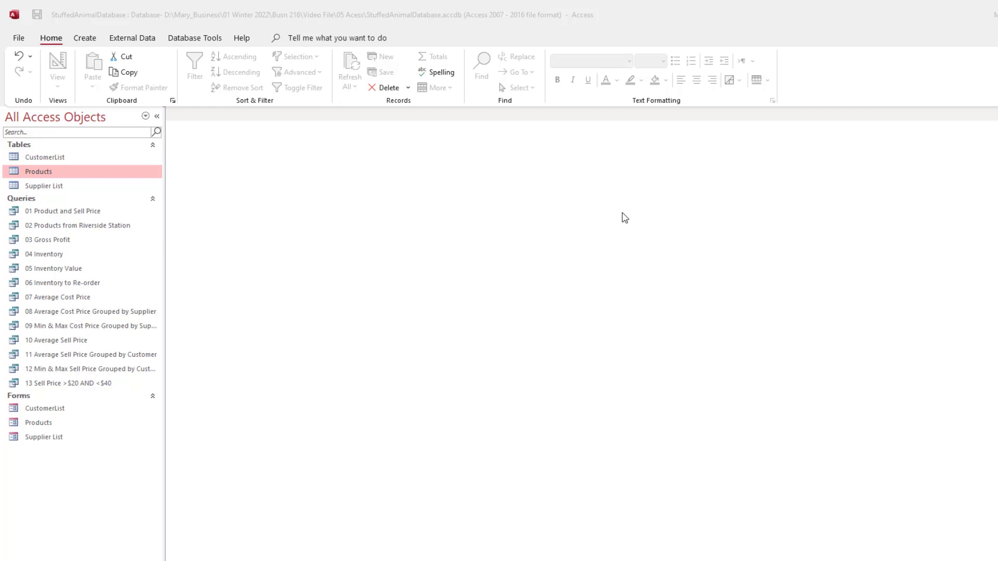
- Check the records in the Products table, and set up another query design on Products with its full field list and a taller grid
double_click(36, 173)
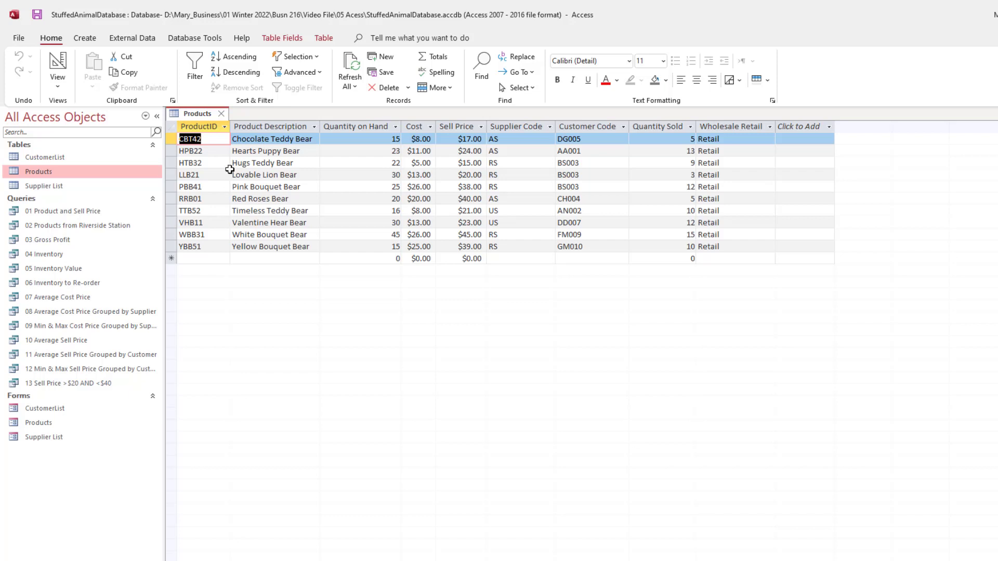
left_click(222, 114)
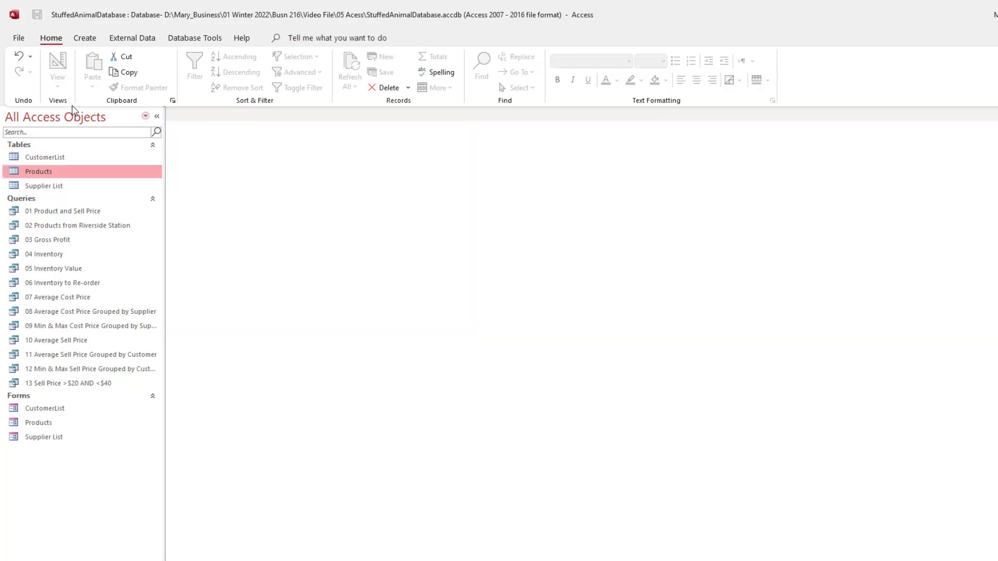
left_click(84, 40)
left_click(200, 72)
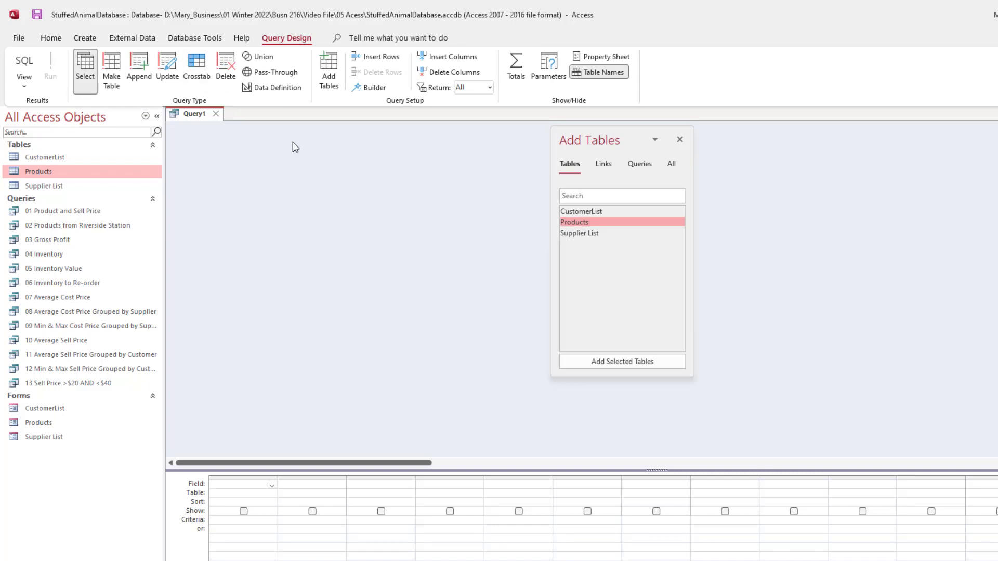
double_click(576, 223)
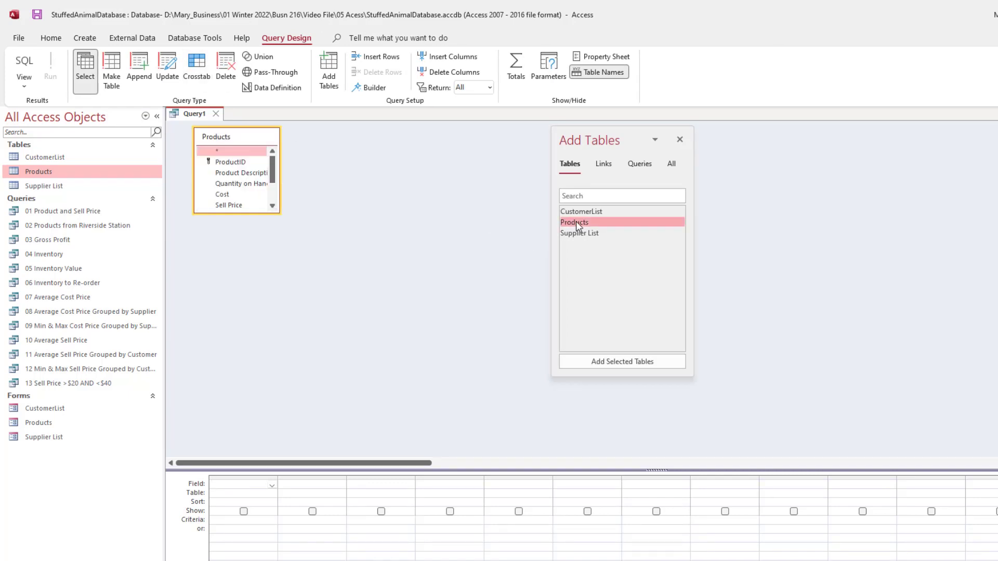
left_click(680, 139)
left_click_drag(279, 213, 287, 268)
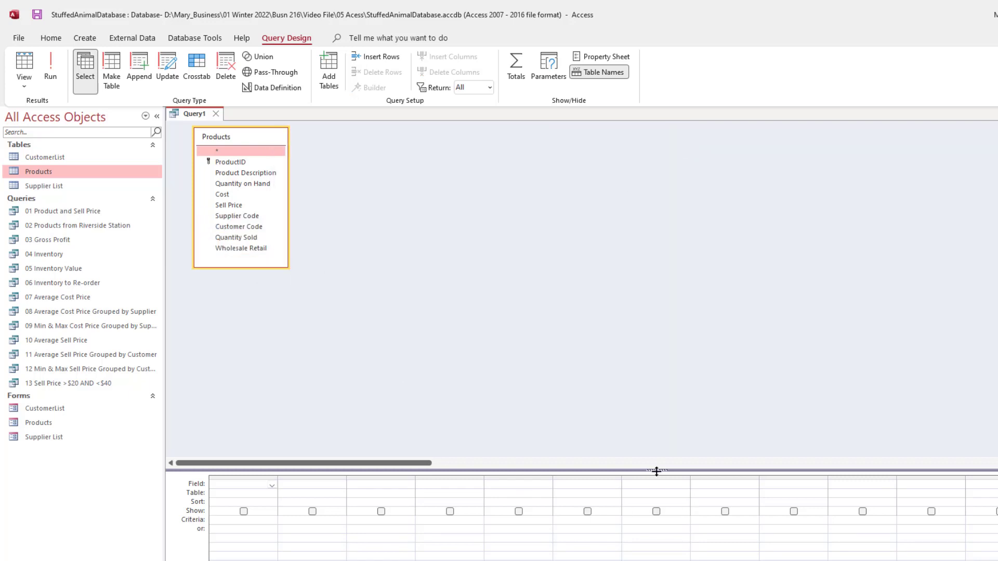
left_click_drag(657, 472, 644, 290)
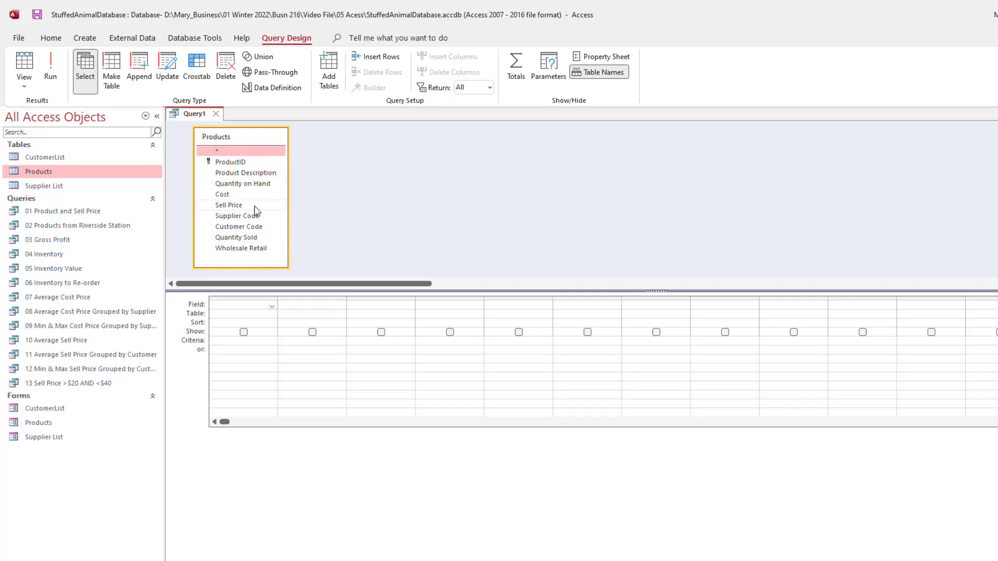
- Add all Products fields to the design grid and set the Product Description criteria to *Bouquet*
double_click(254, 139)
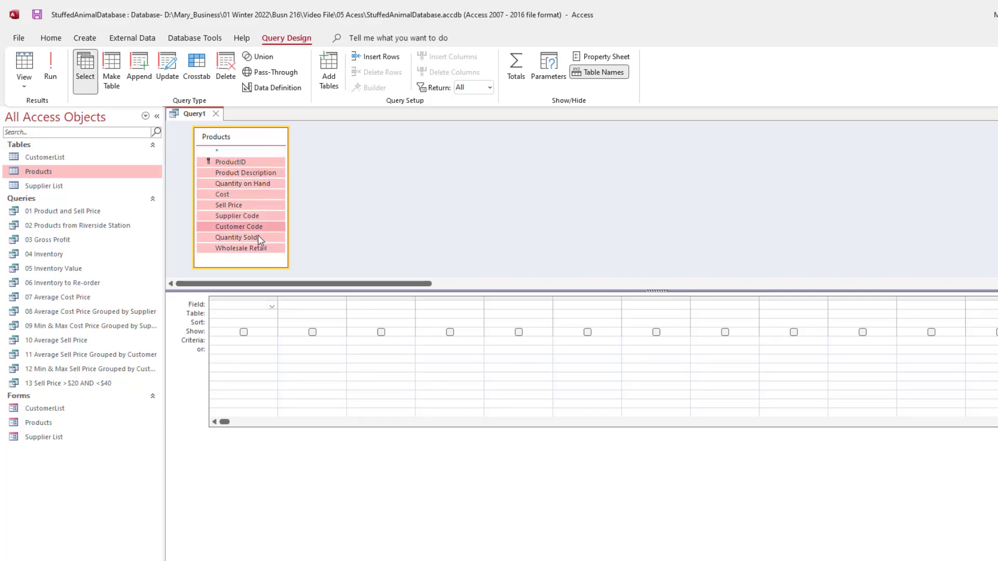
left_click_drag(242, 163, 251, 308)
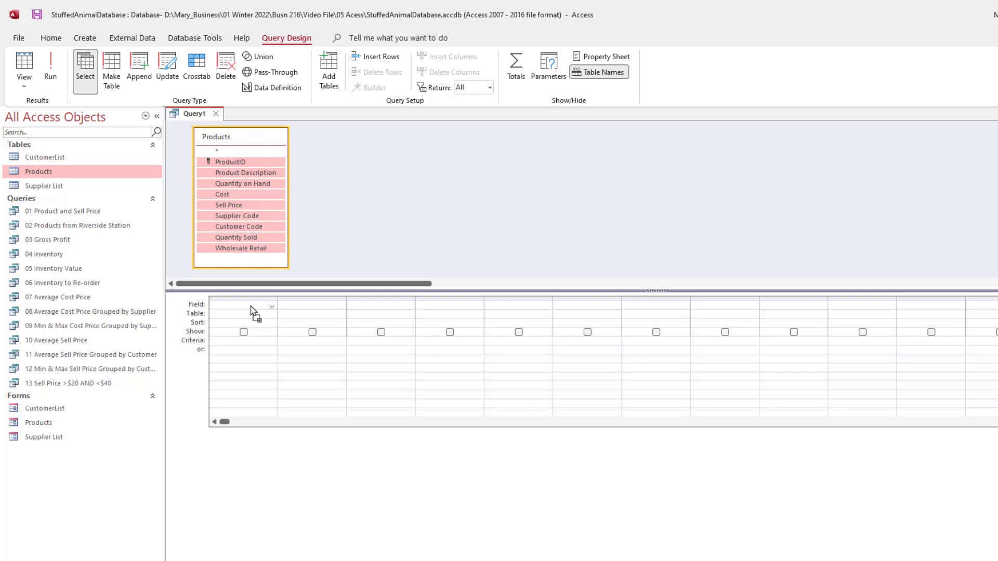
left_click_drag(251, 308, 255, 311)
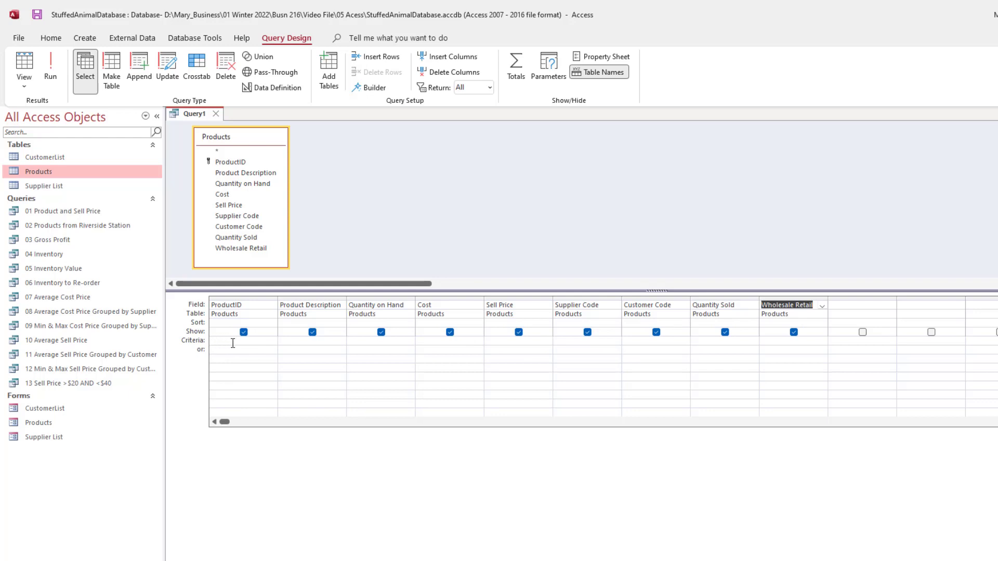
left_click(292, 342)
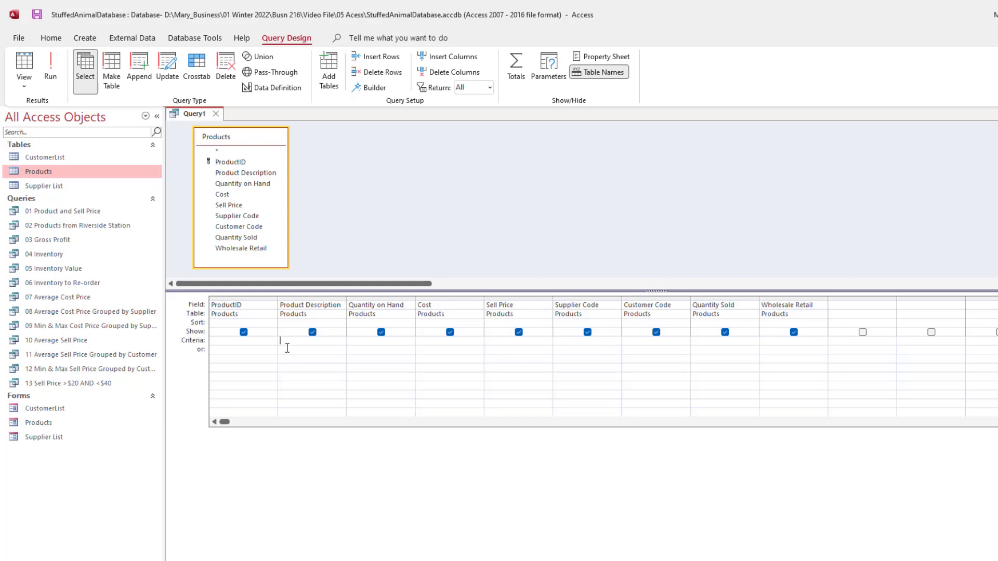
type("*Bouquet*")
- Save the query as 14 Product Description Contains *Bouquet*, run it to check the results, and close it
key("ctrl+s")
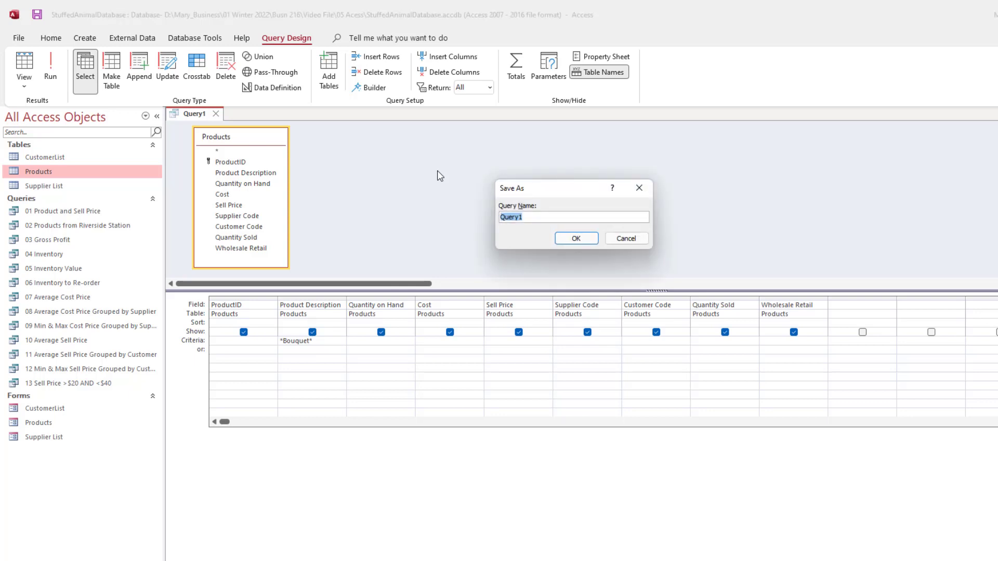
type("14 Product Description Contains *Bouquet*")
left_click(576, 238)
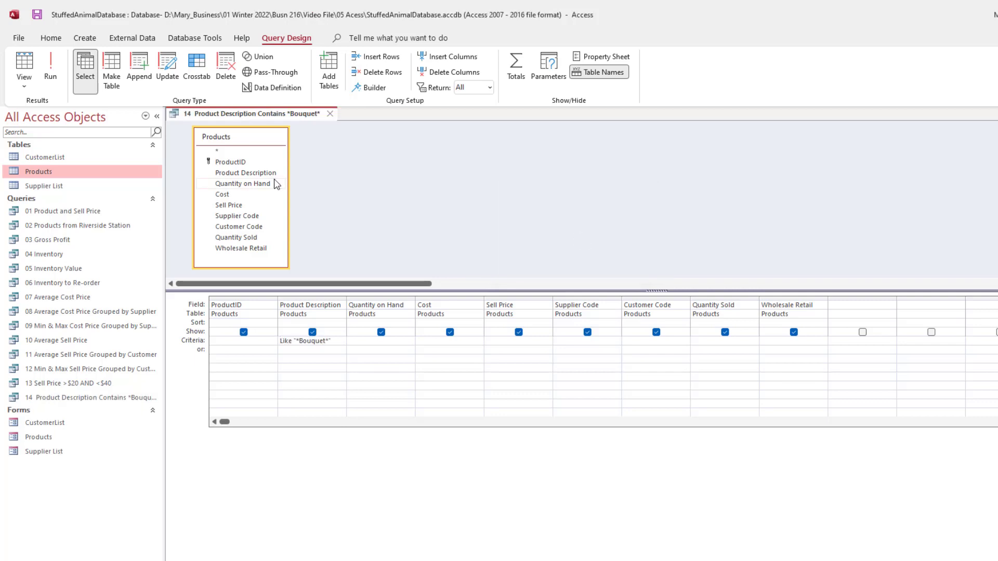
left_click(51, 73)
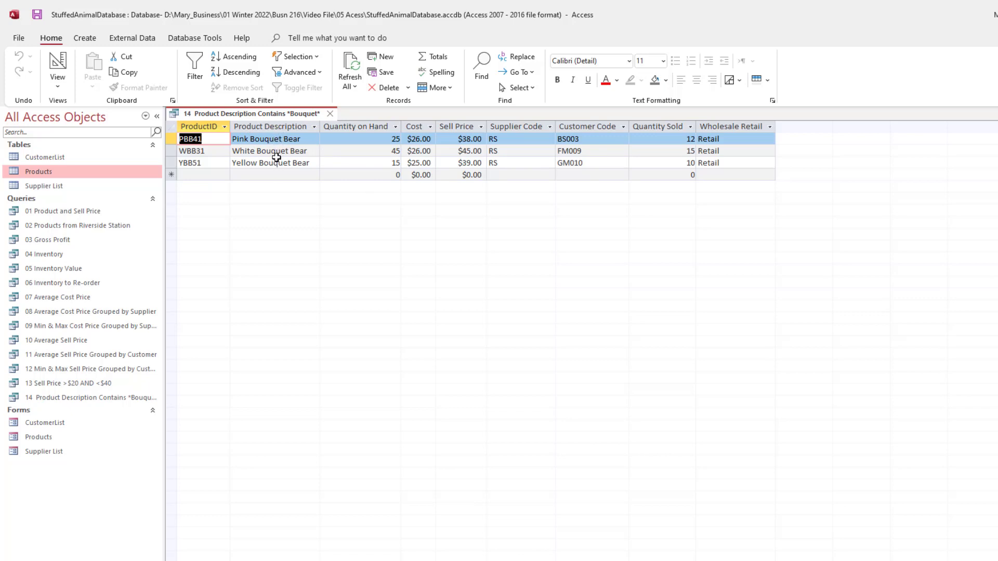
left_click(331, 114)
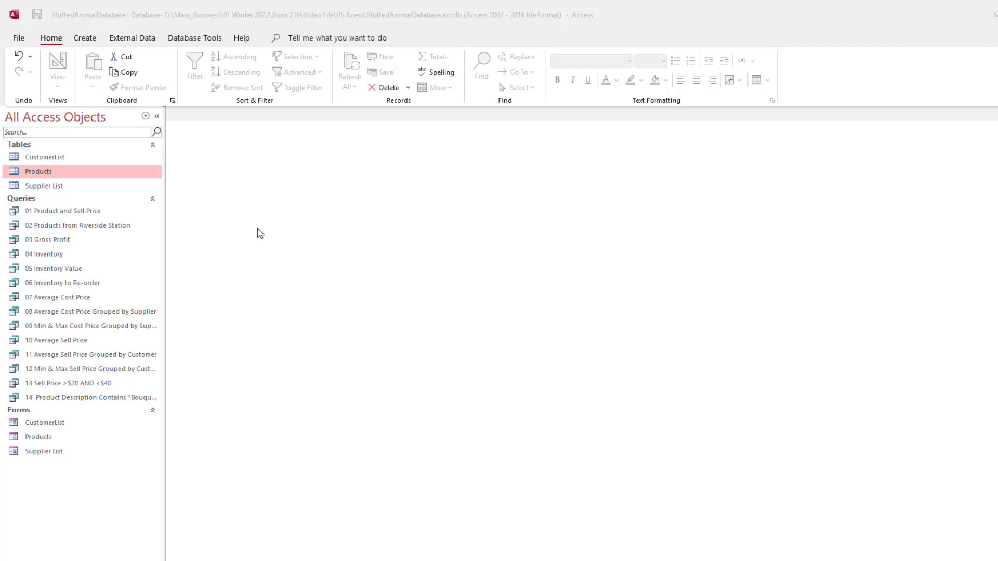
- Start a new query design on the Supplier List table and enlarge its field list to show every field
left_click(84, 40)
left_click(85, 39)
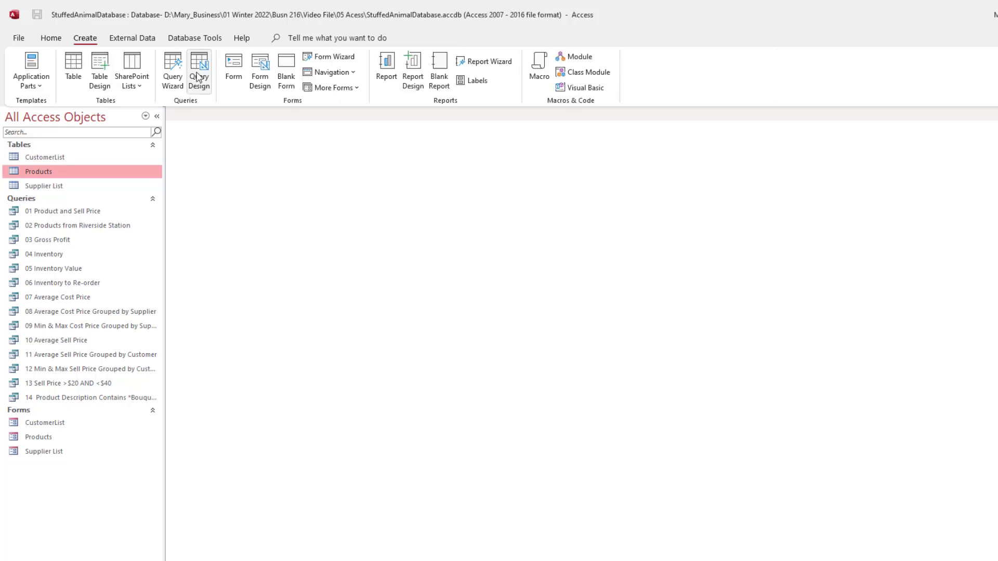
left_click(199, 77)
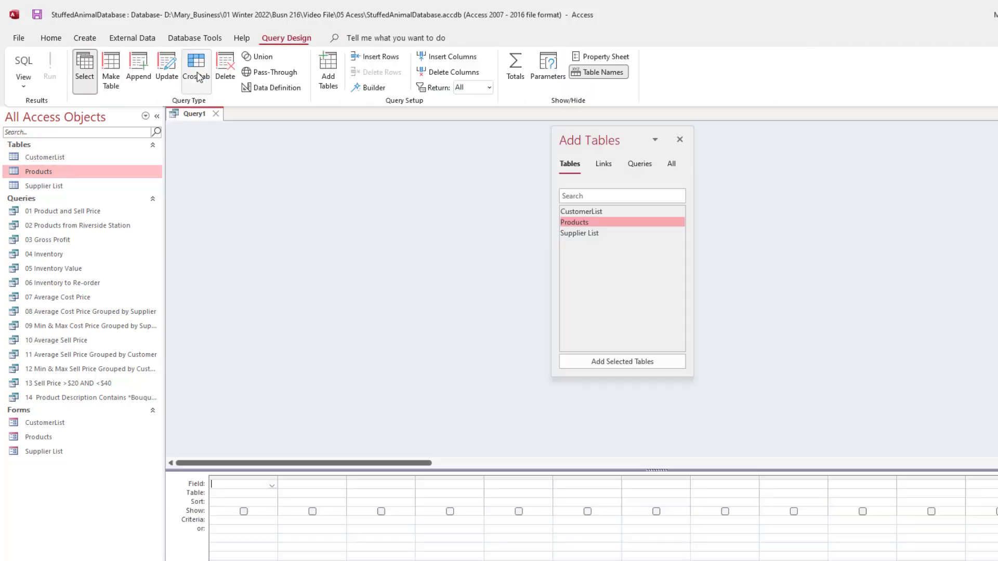
double_click(581, 235)
left_click(681, 140)
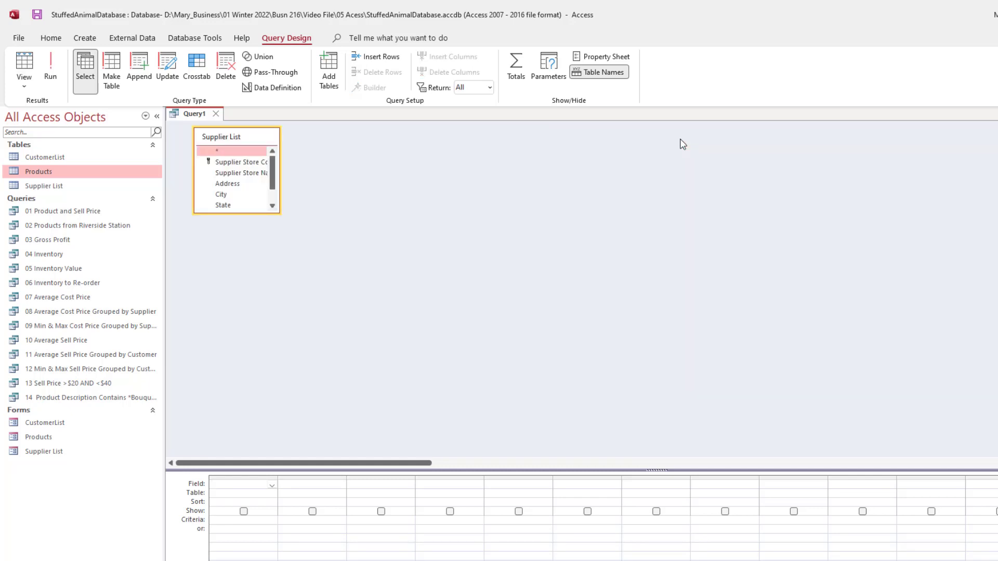
left_click_drag(279, 213, 287, 246)
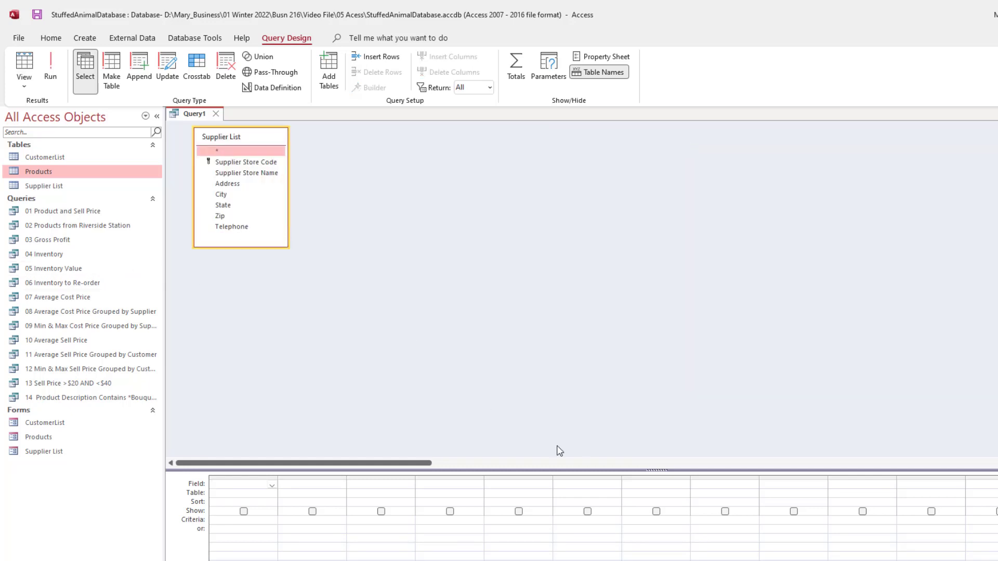
- Add all Supplier List fields to the design grid and set the Supplier Store Code criteria to RS or AS on separate rows
left_click_drag(646, 471, 650, 284)
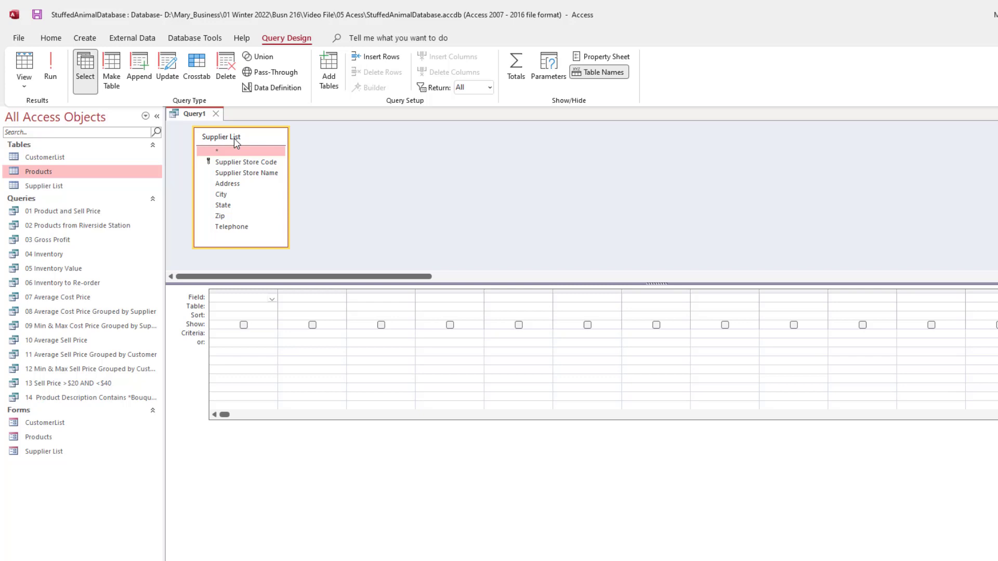
double_click(249, 140)
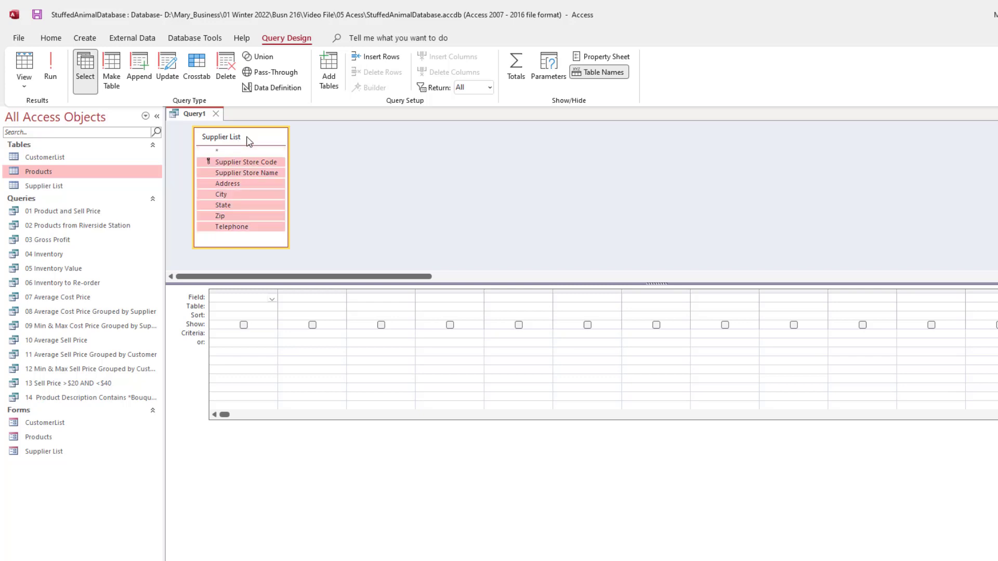
left_click_drag(239, 162, 246, 306)
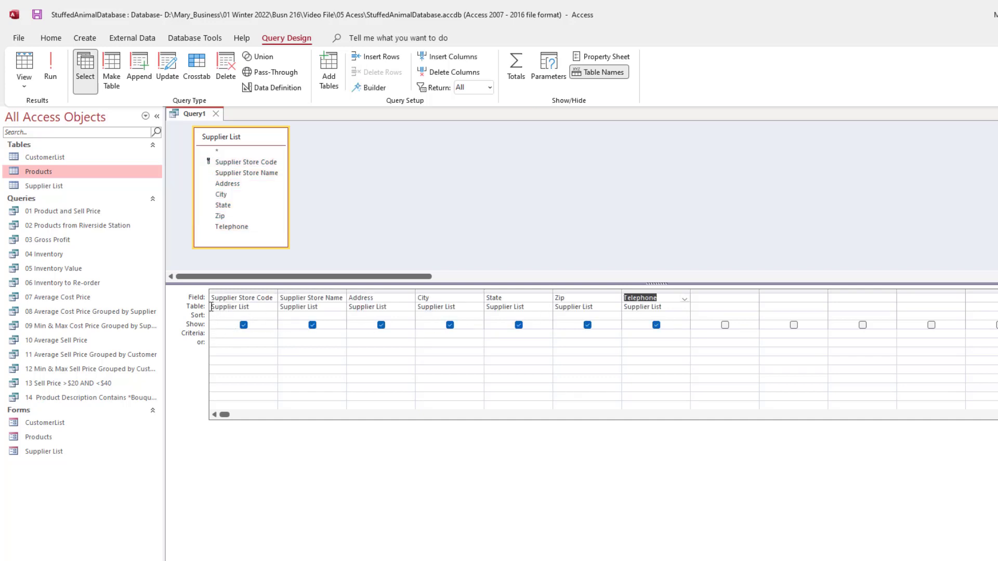
left_click(222, 332)
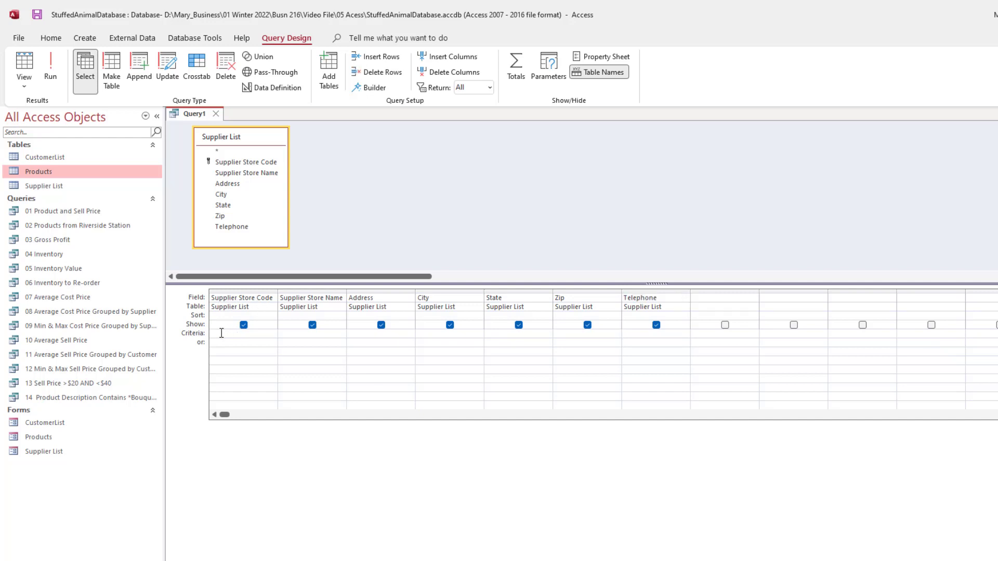
type("RS")
key("Return")
type("AS")
left_click(379, 199)
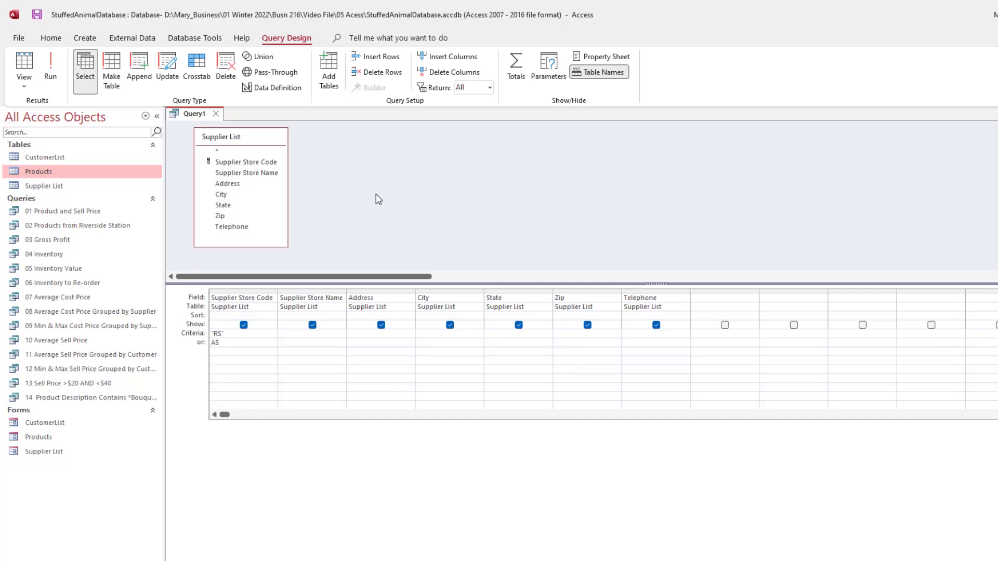
- Save the query as 15 Supplier Store Code RS or AS, run it to check the results, and close it
key("ctrl+s")
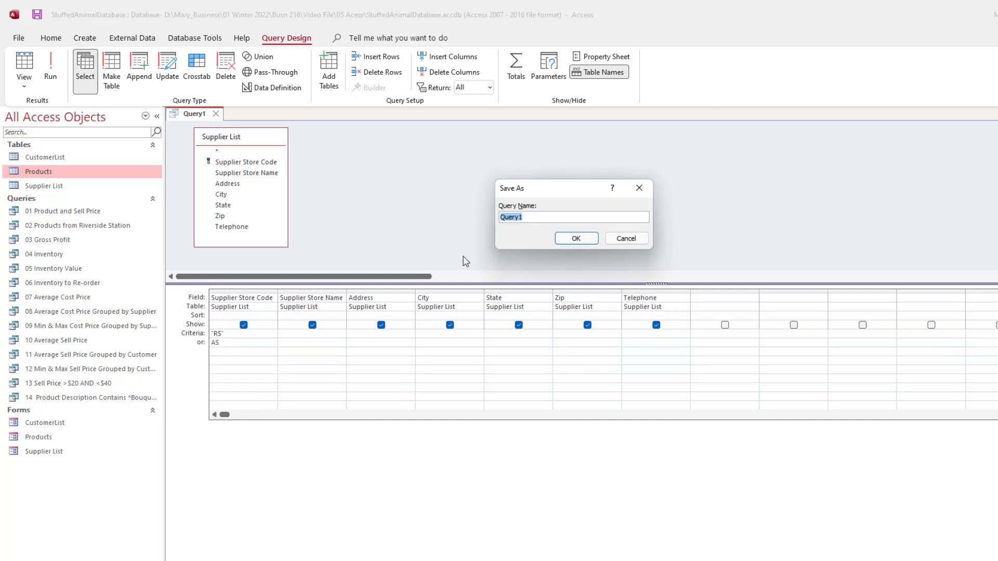
type("15 Supplier Store Code RS or AS")
left_click(575, 240)
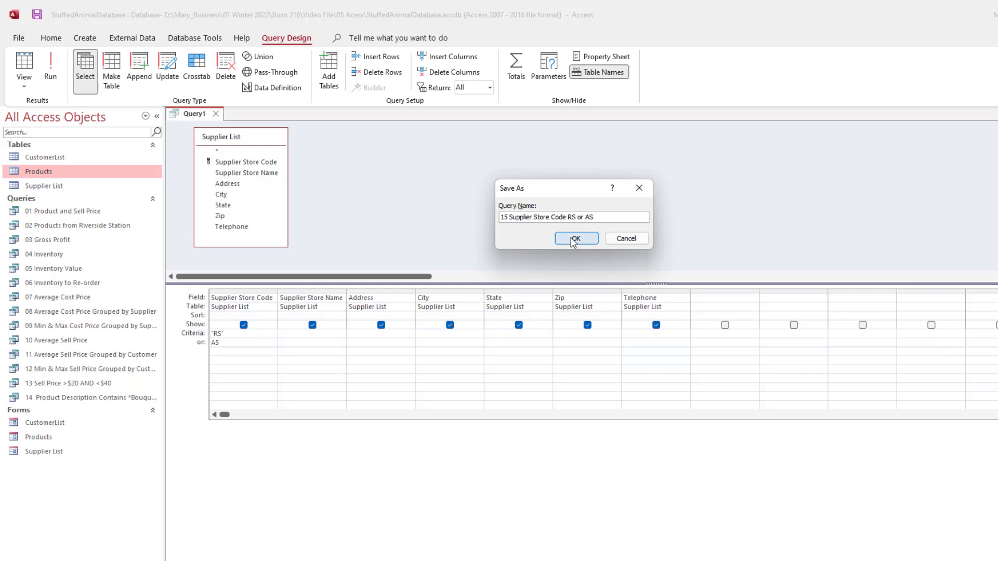
left_click(50, 73)
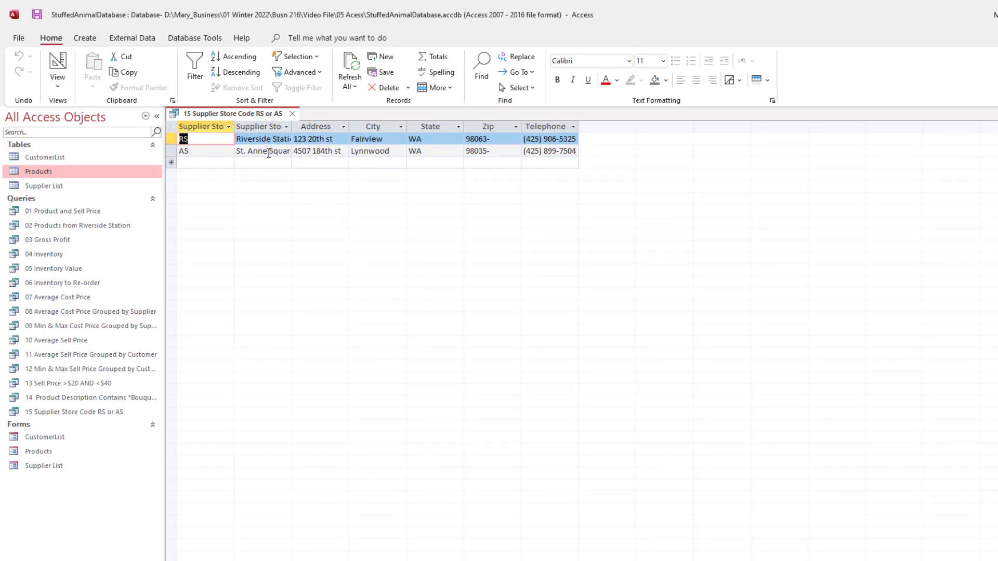
left_click(293, 114)
- Reopen query 15 Supplier Store Code RS or AS, inspect its criteria in Design View, and close it
left_click(103, 414)
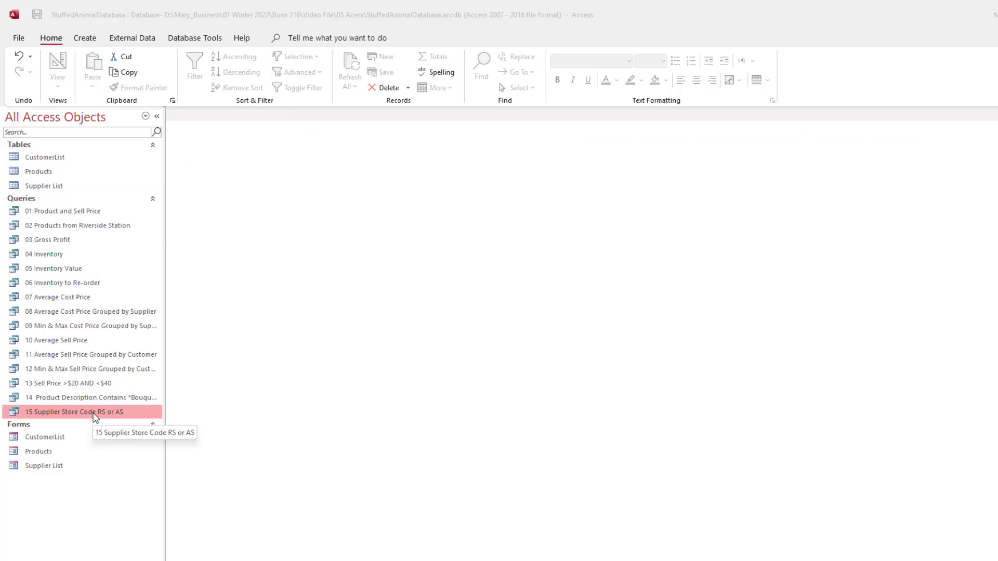
double_click(102, 414)
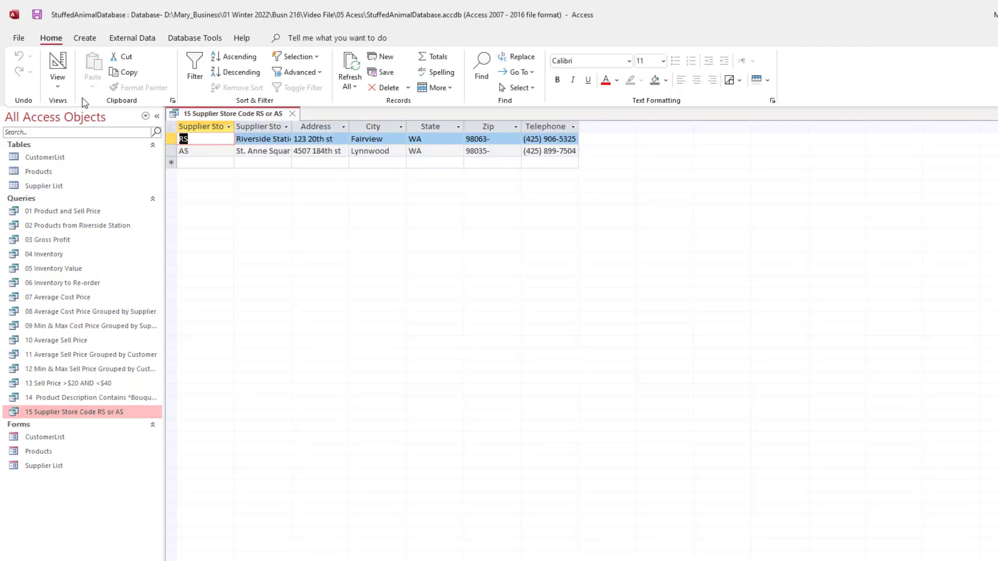
left_click(57, 62)
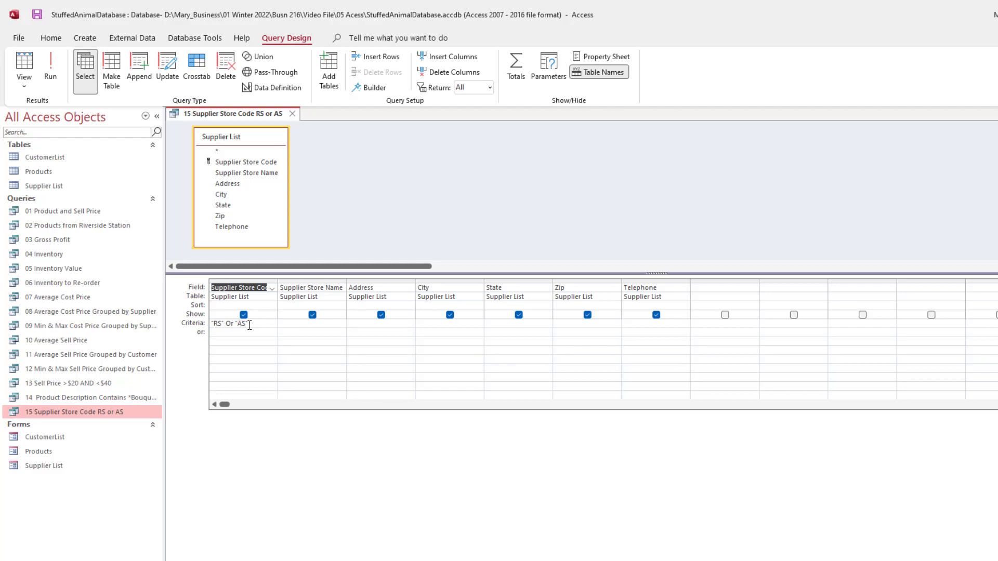
left_click(292, 114)
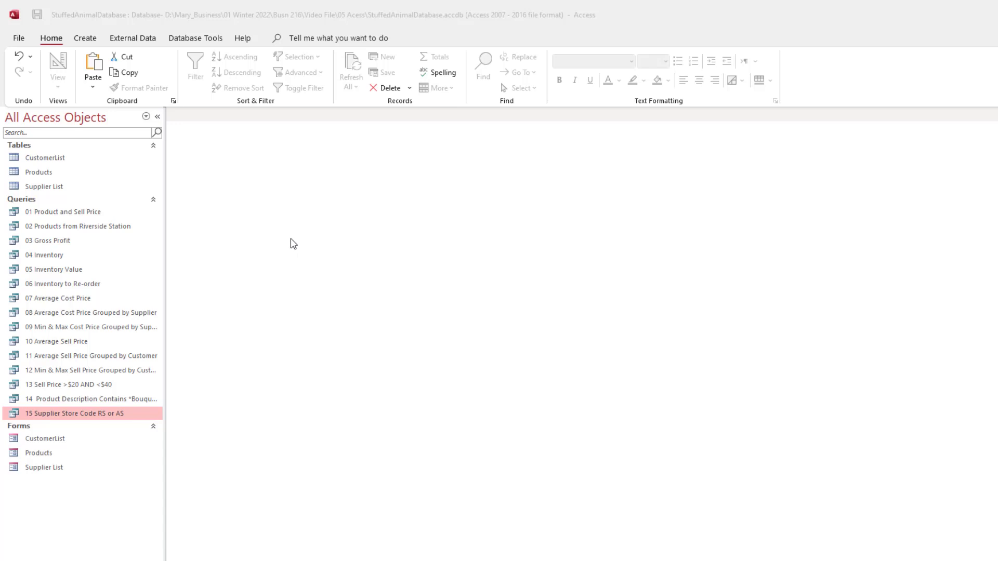
- Duplicate query 13 Sell Price >$20 AND <$40 under the name 16 Supplier Record by Parameter
left_click(59, 388)
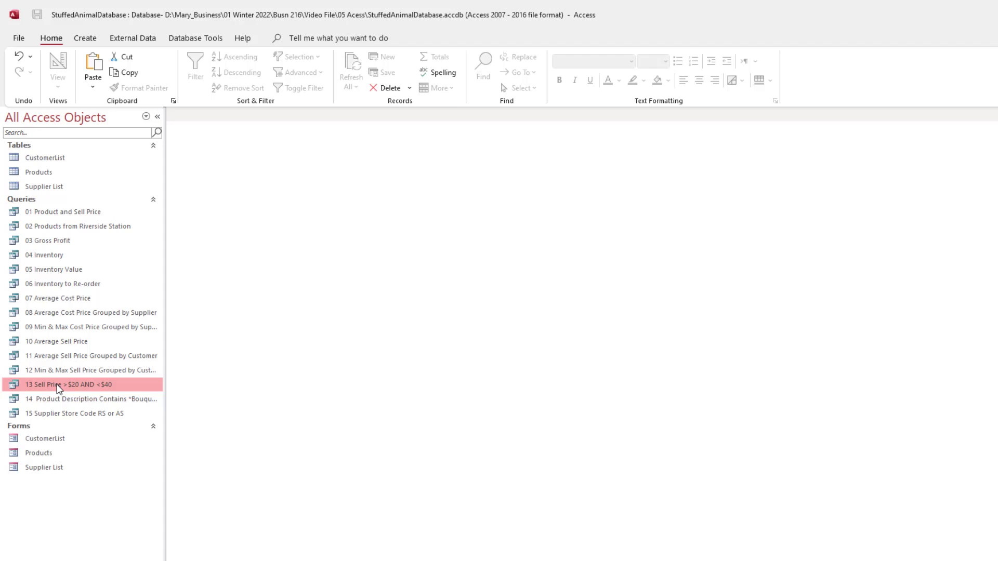
right_click(60, 386)
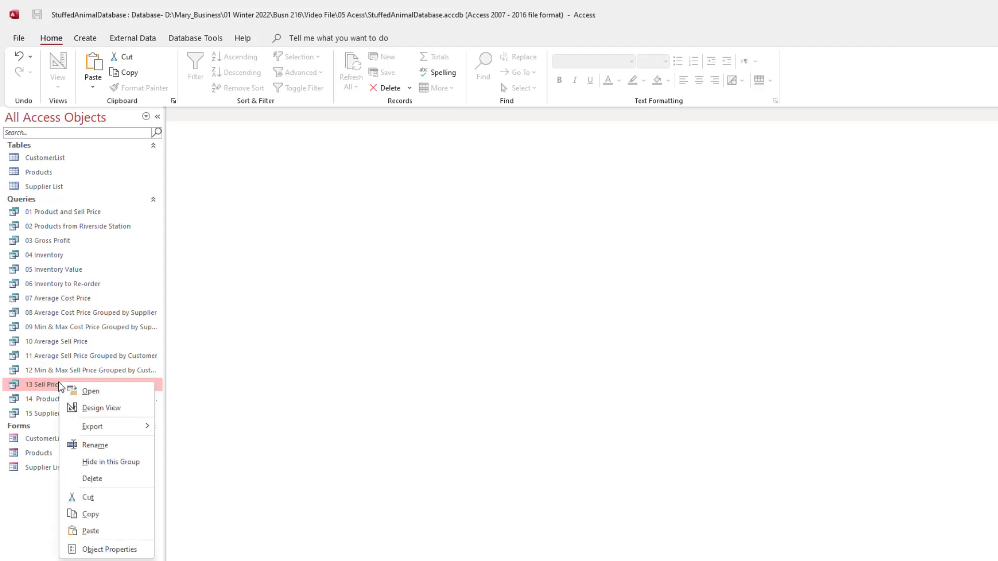
left_click(88, 514)
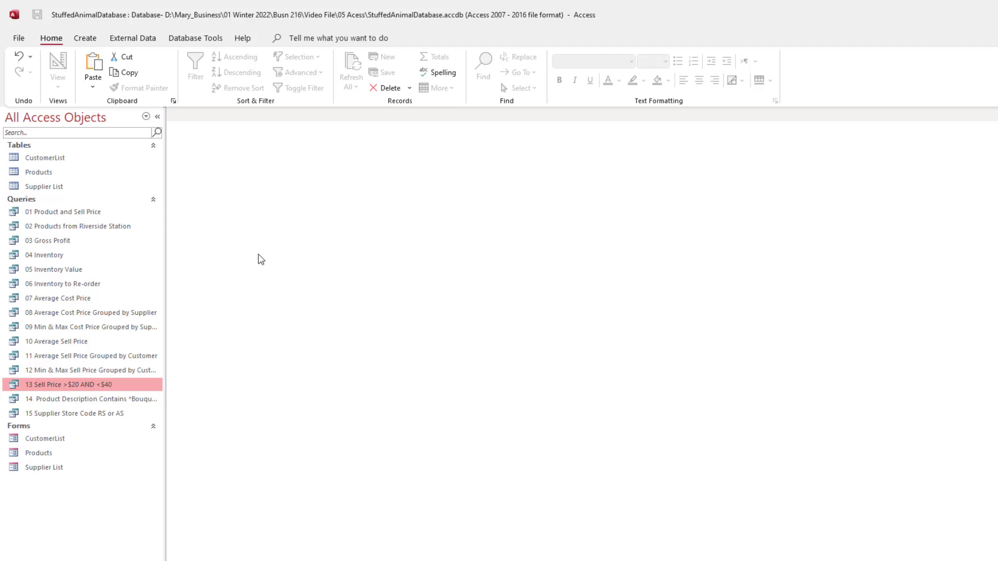
key("ctrl+v")
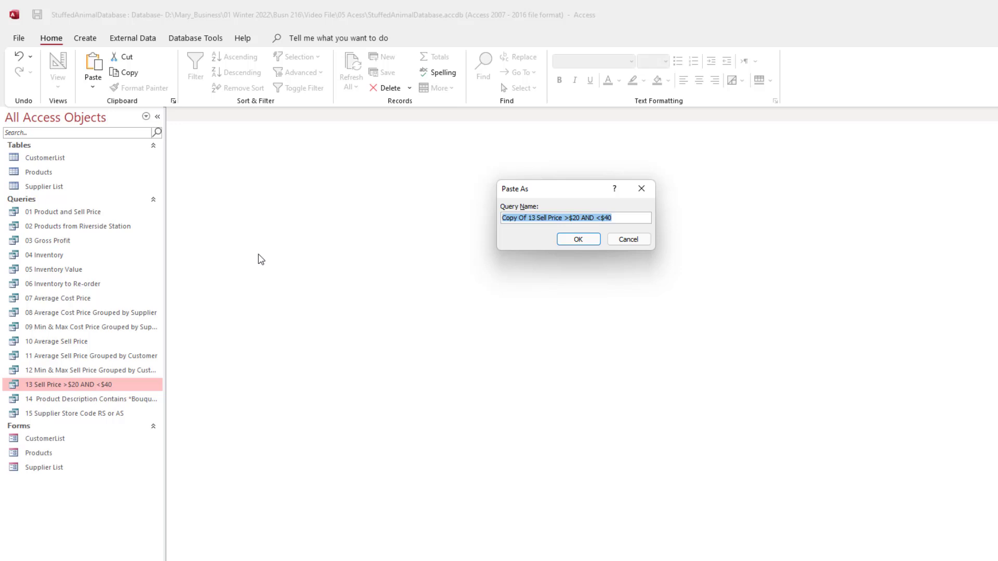
type("16")
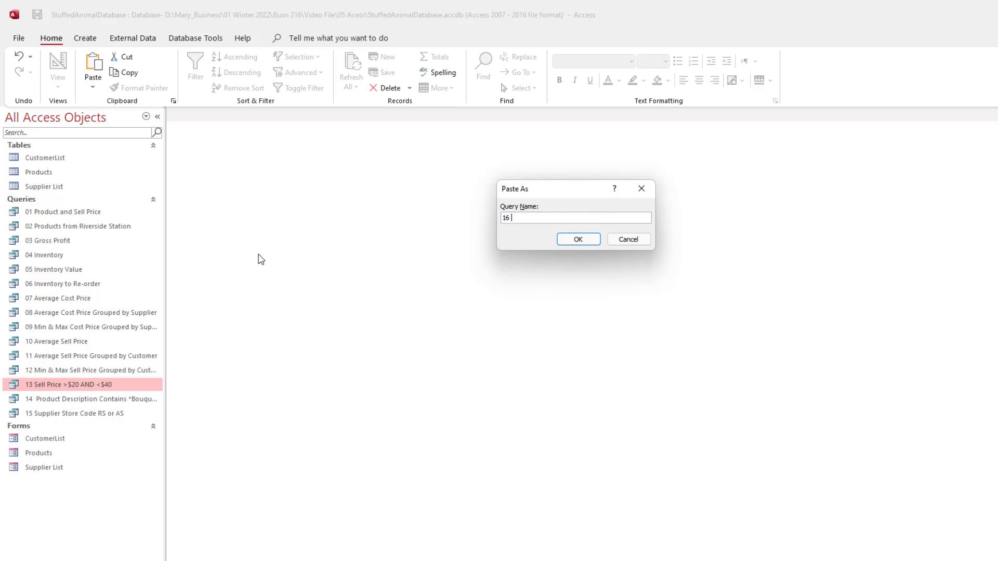
type("Supplier Record by Parameter")
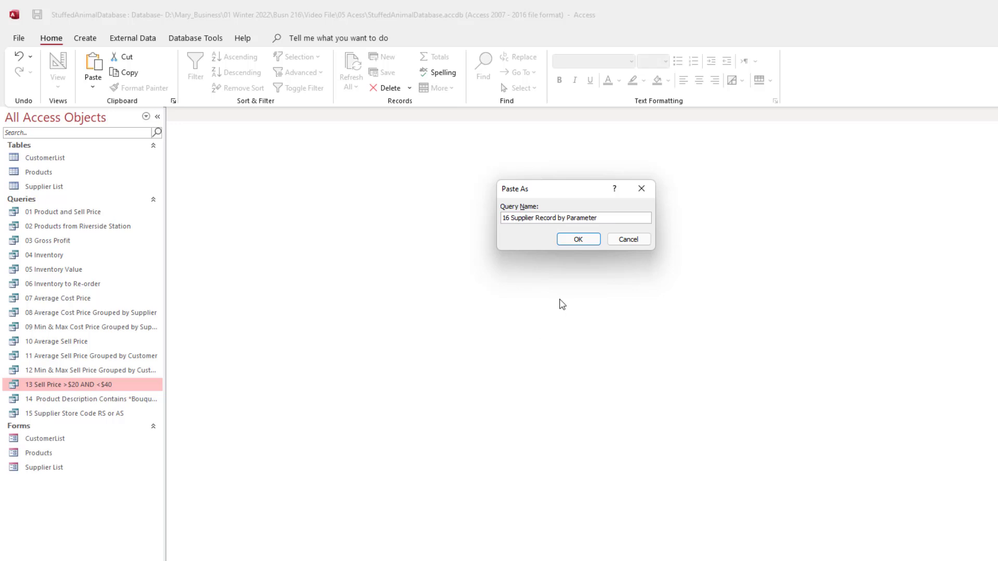
left_click(582, 241)
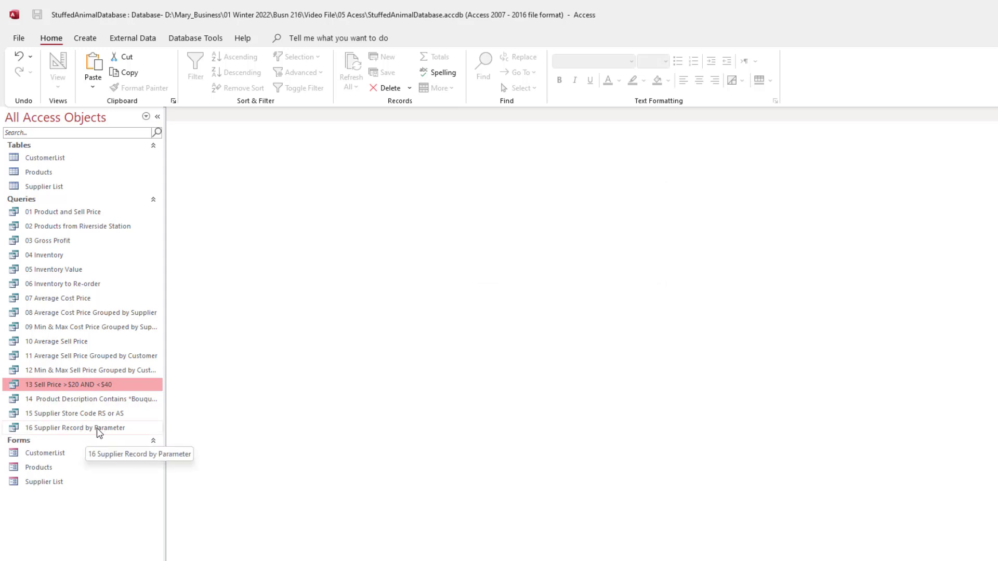
- Open query 16 Supplier Record by Parameter in Design View and clear its Sell Price criteria
right_click(97, 430)
left_click(125, 456)
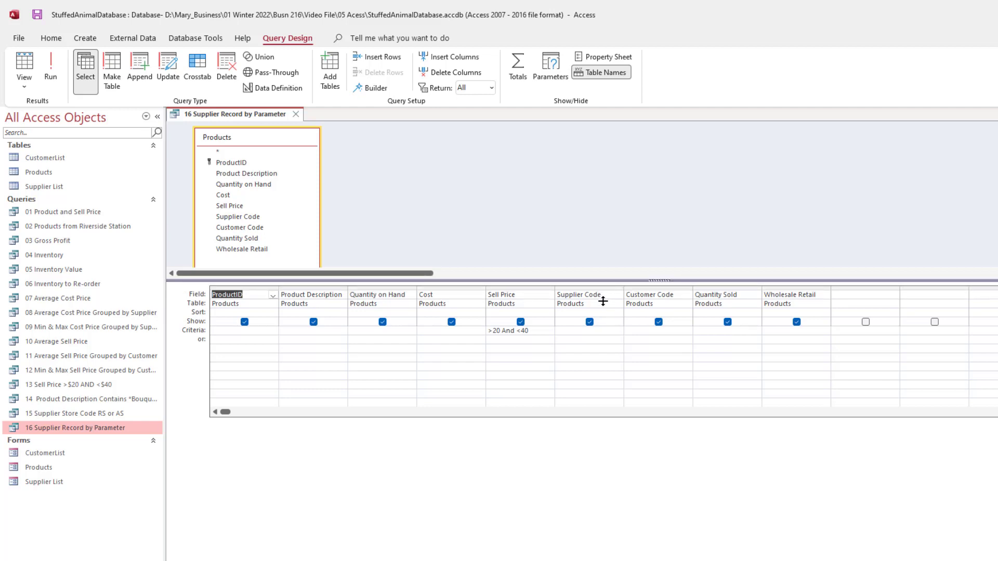
left_click_drag(601, 309, 596, 316)
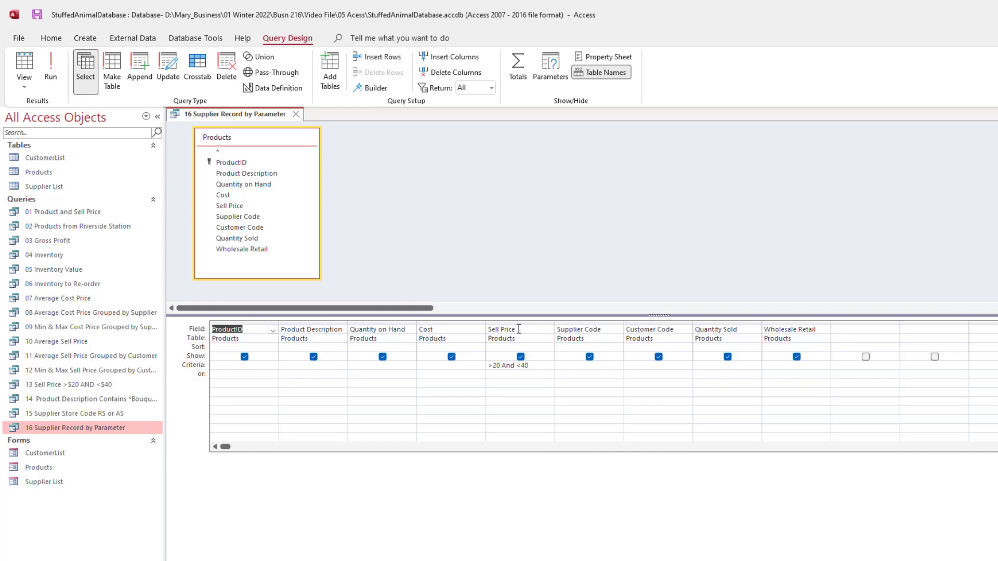
left_click_drag(534, 366, 481, 369)
key("Delete")
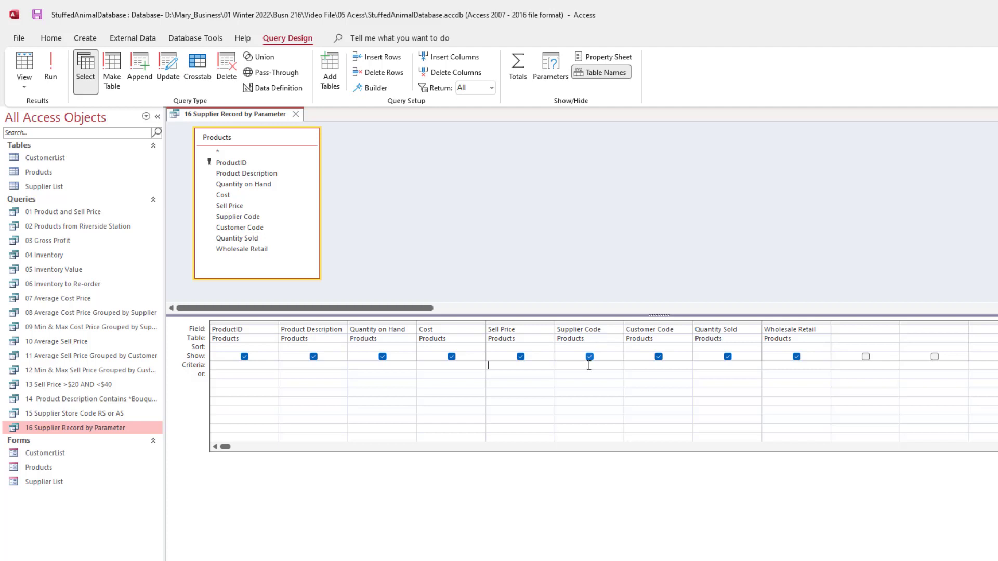
- Set the Supplier Code criteria to [Enter Supplier Code:] and widen that column to show the whole prompt
left_click(569, 368)
type("Enter Supplier Code")
type(":]")
left_click(620, 321)
left_click_drag(619, 320, 670, 321)
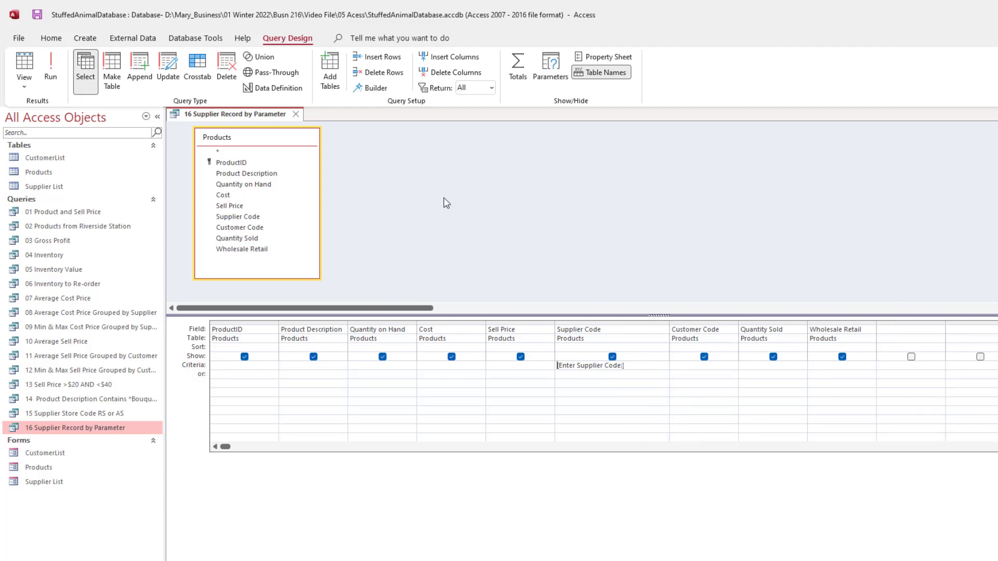
- Run the parameter query for supplier code US, check the records, and close it with its design changes kept
left_click(54, 74)
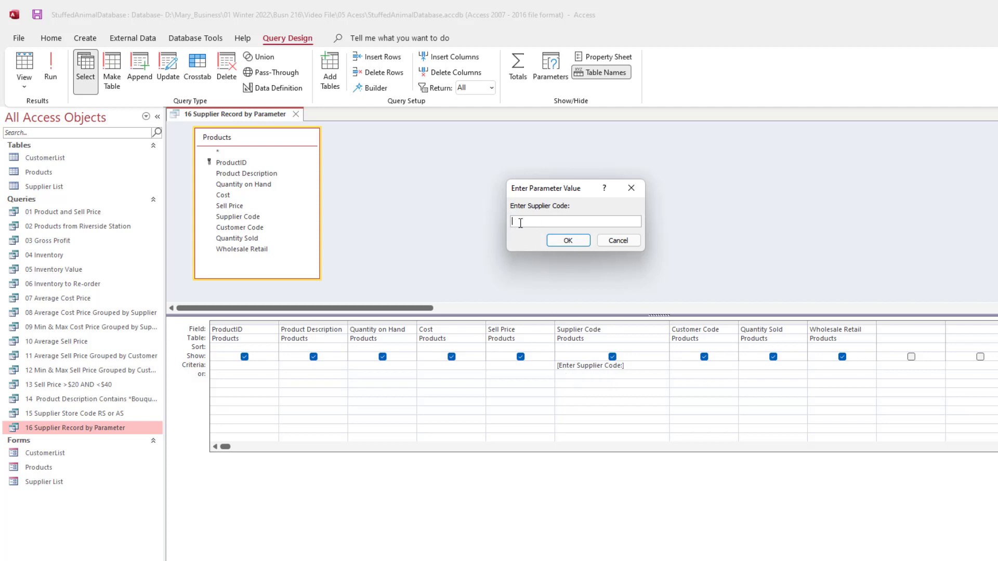
type("US")
left_click(568, 241)
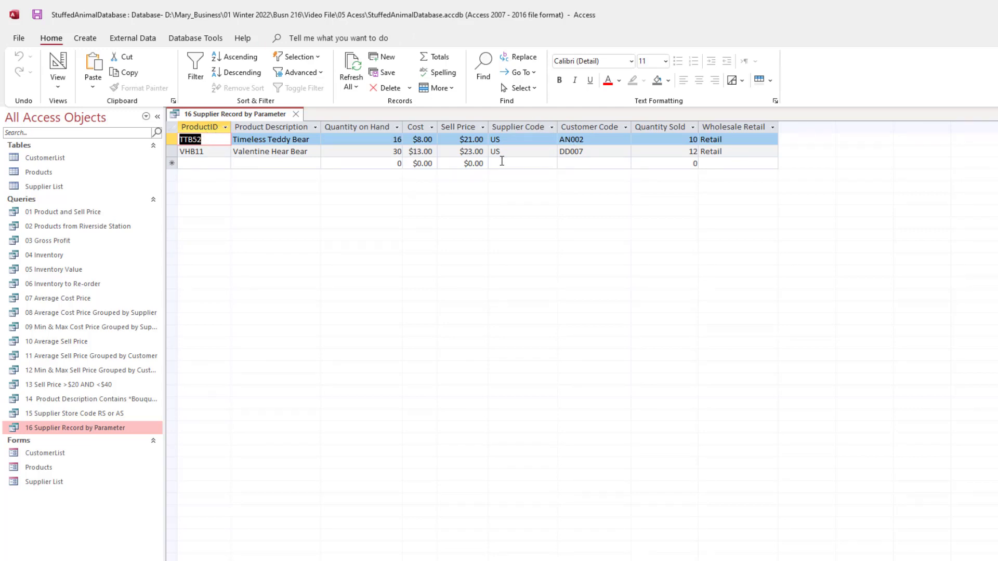
left_click(296, 114)
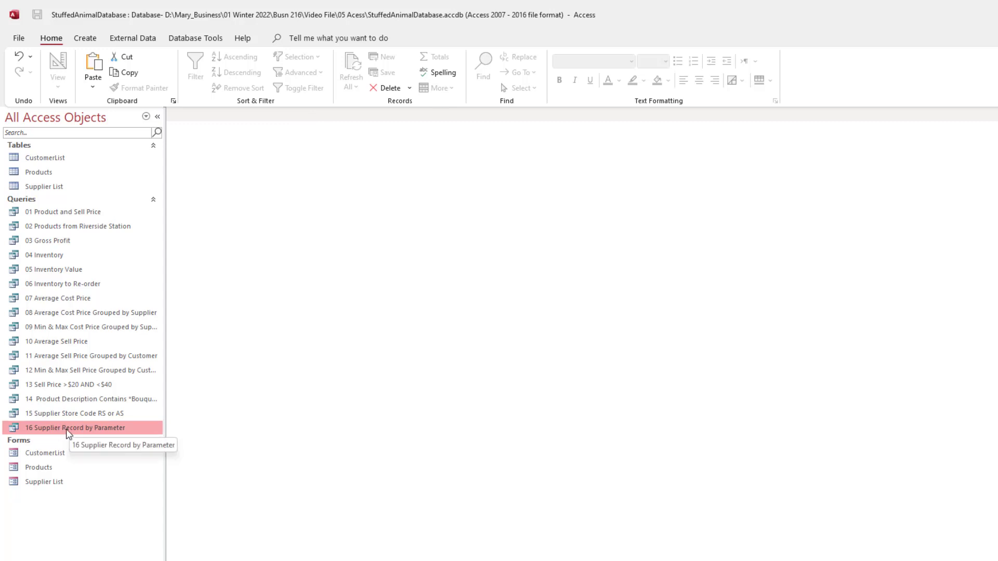
- Reopen query 16 Supplier Record by Parameter with supplier code RS, check the records, and close it
double_click(94, 428)
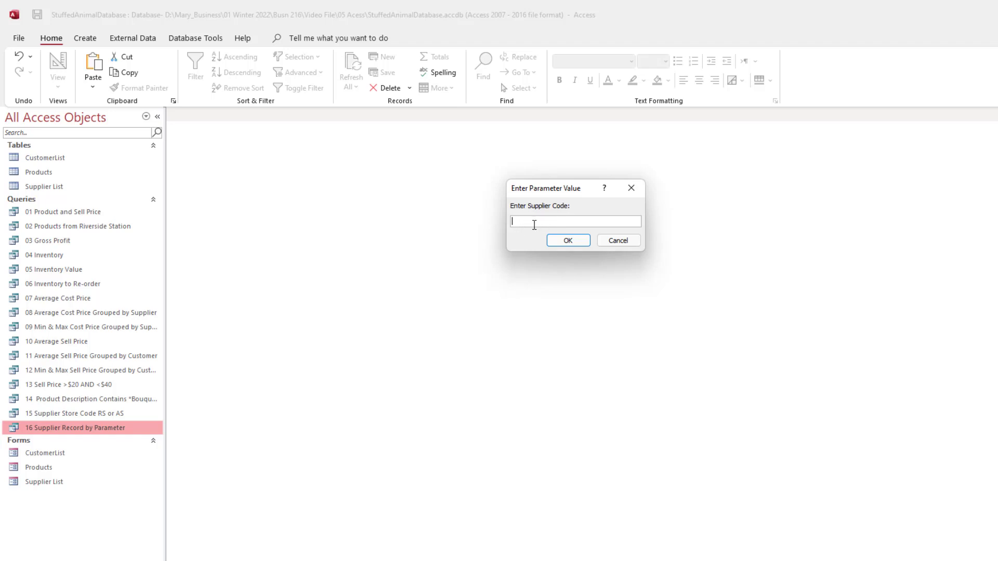
type("RS")
left_click(568, 241)
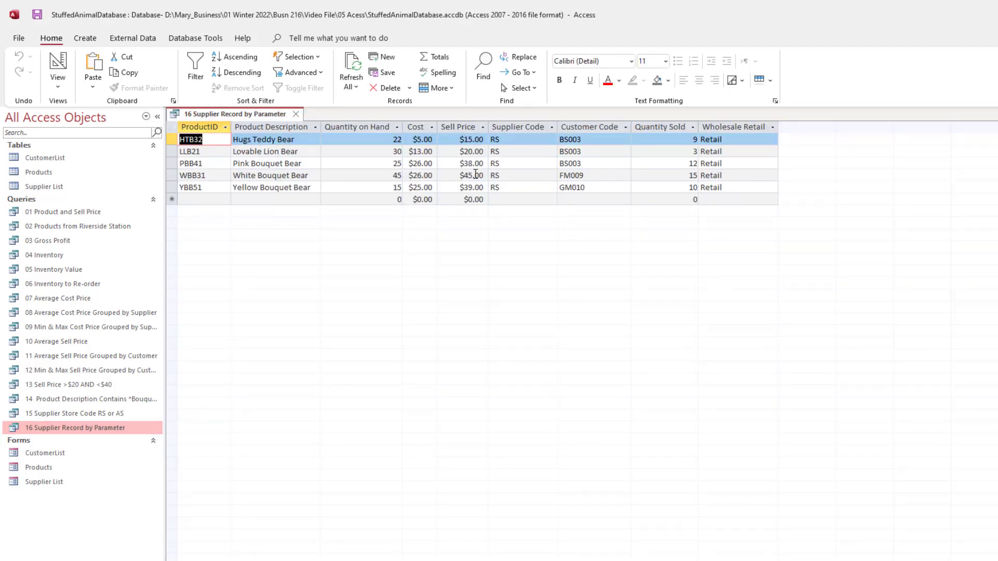
left_click(296, 114)
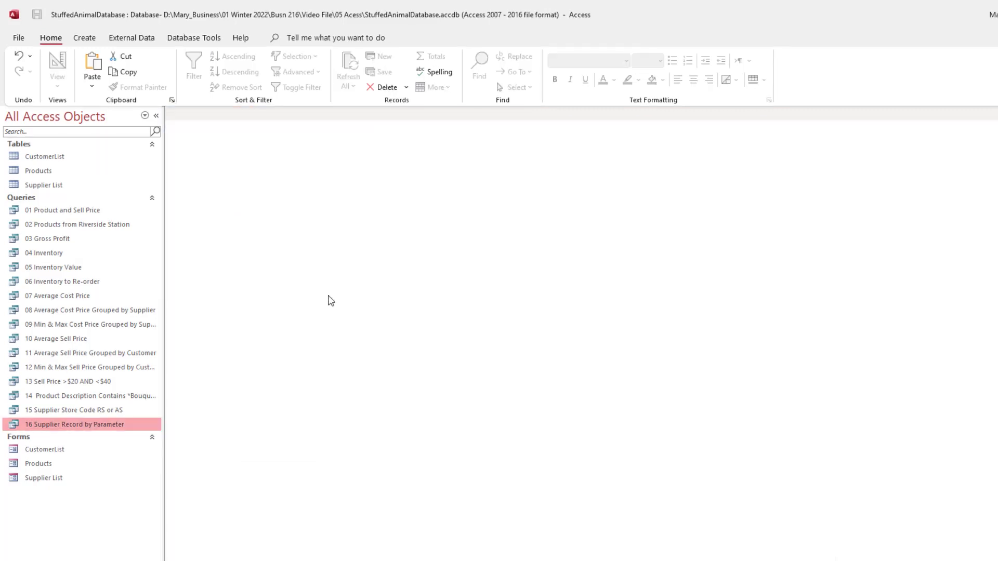